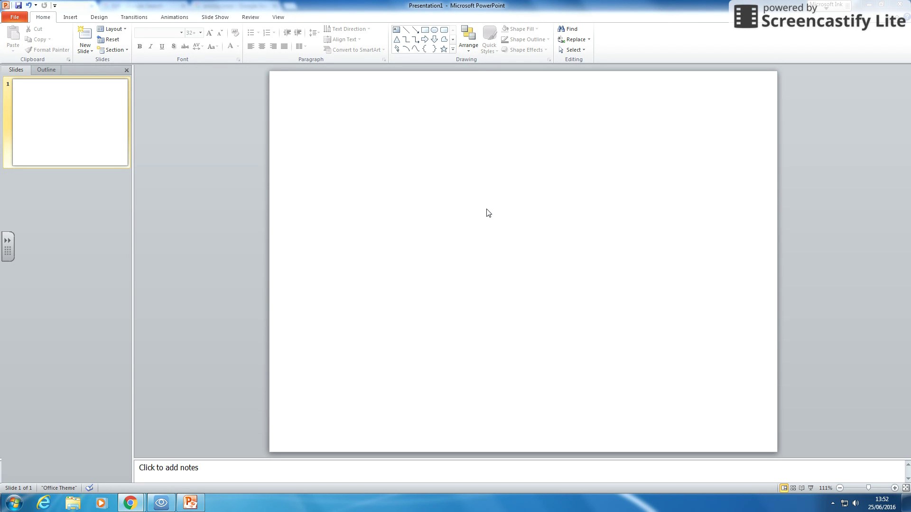
Step: Add a text box near the slide's top reading 'What type of animal is a robin?'
{"action": "left_click", "coordinate": [70, 17]}
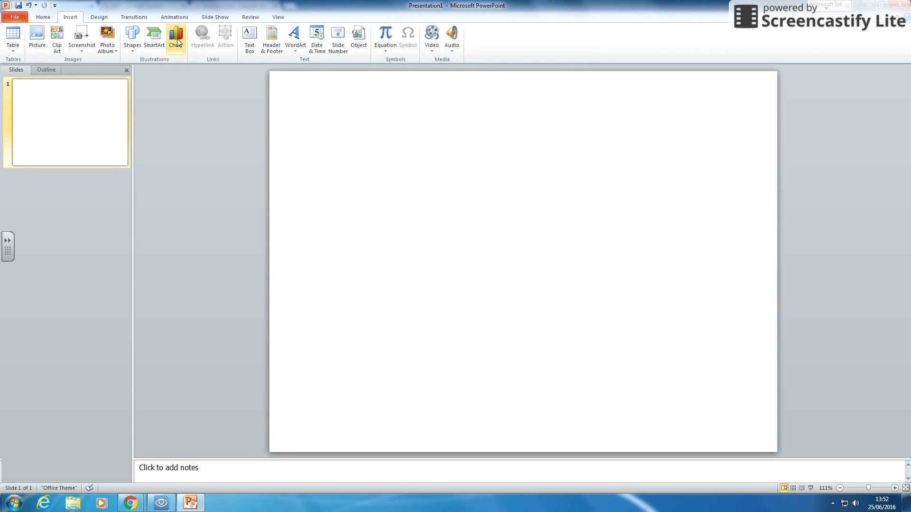
{"action": "left_click", "coordinate": [249, 39]}
{"action": "left_click_drag", "start_coordinate": [363, 142], "coordinate": [699, 243]}
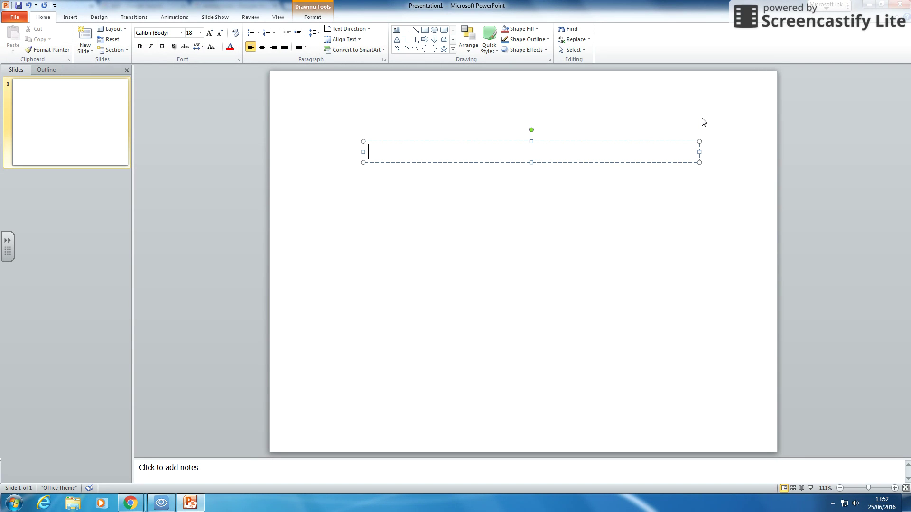
{"action": "type", "text": "What typwe"}
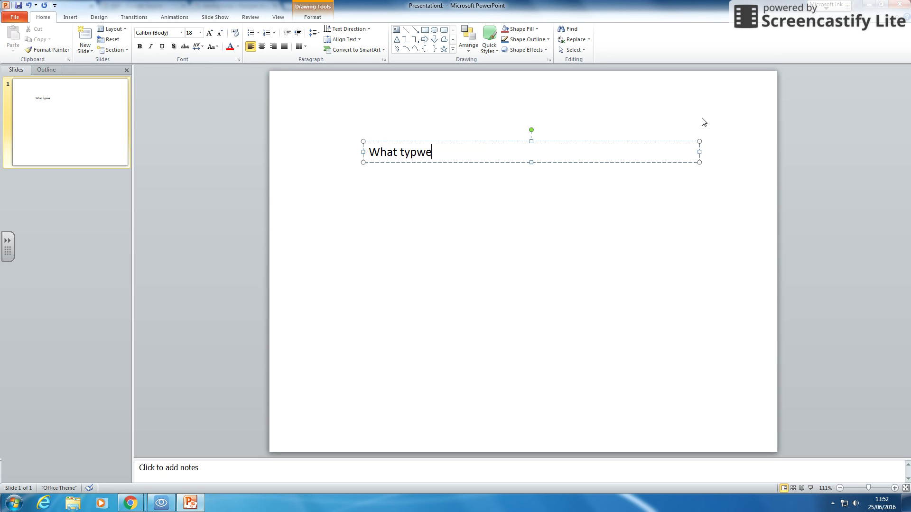
{"action": "key", "text": "BackSpace"}
{"action": "key", "text": "BackSpace"}
{"action": "type", "text": "e of animal is a "}
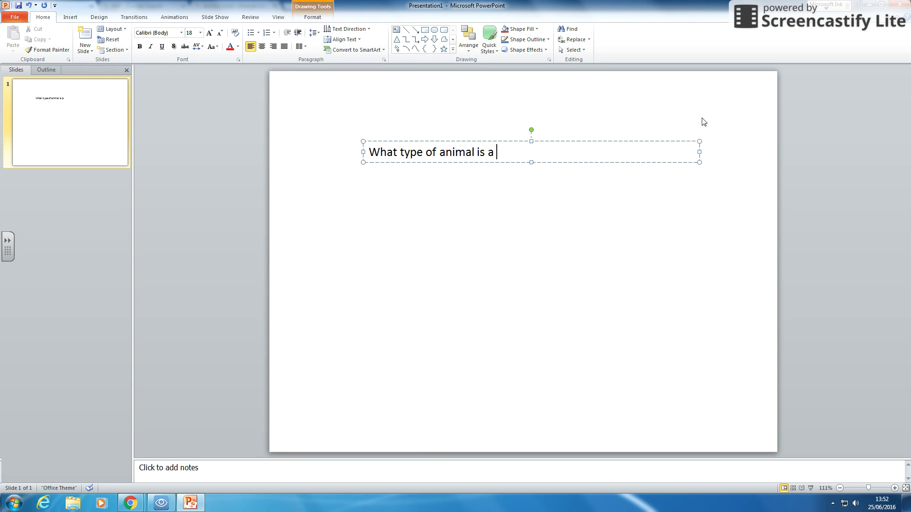
{"action": "type", "text": "roobin?"}
Step: Enlarge the question text to 32 pt
{"action": "triple_click", "coordinate": [431, 151]}
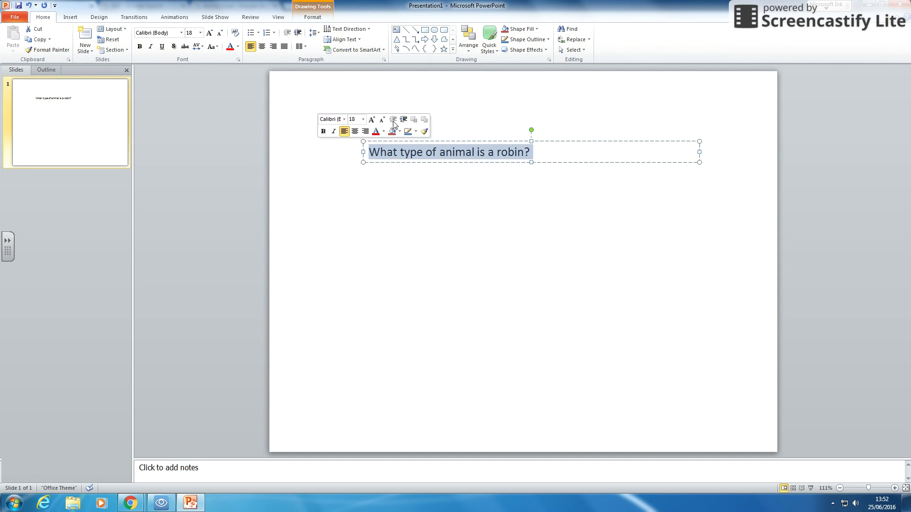
{"action": "left_click", "coordinate": [209, 33]}
{"action": "left_click", "coordinate": [209, 33]}
{"action": "left_click", "coordinate": [210, 33]}
{"action": "left_click", "coordinate": [209, 33]}
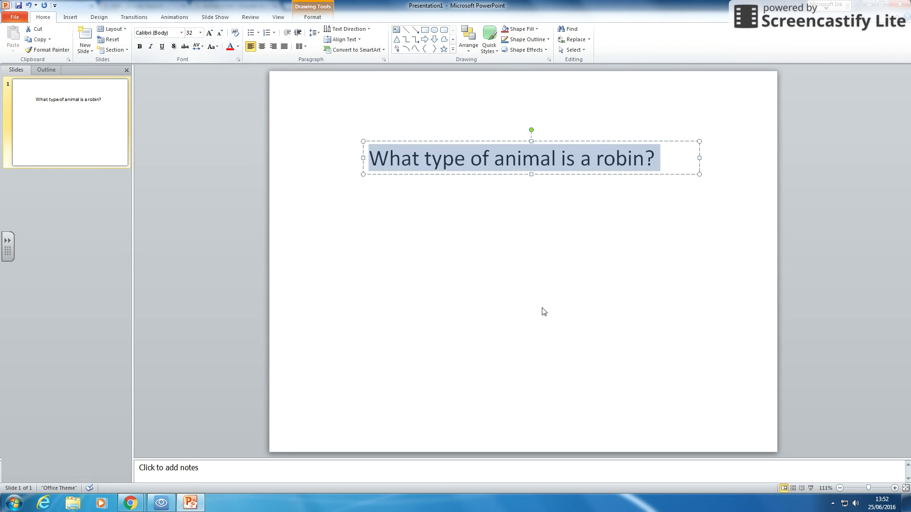
{"action": "left_click", "coordinate": [543, 311]}
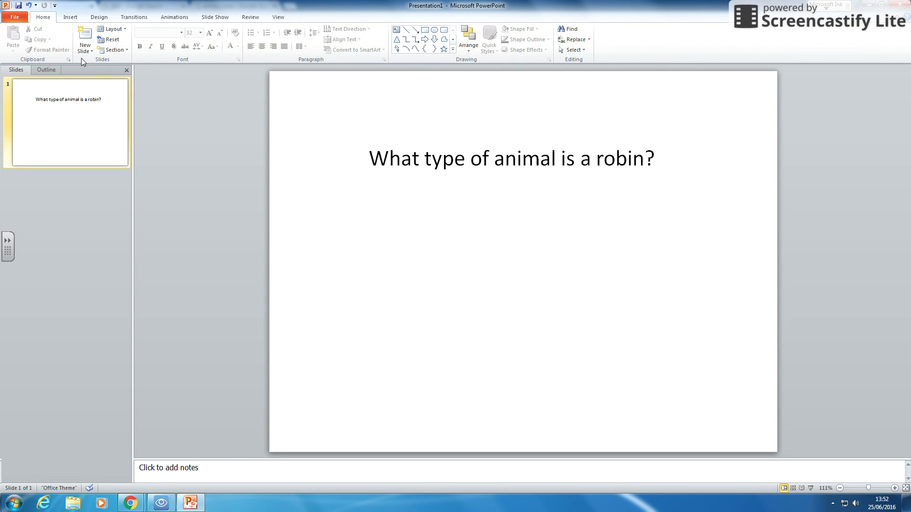
Step: Add a second slide with the bold title CORRECT
{"action": "left_click", "coordinate": [91, 125]}
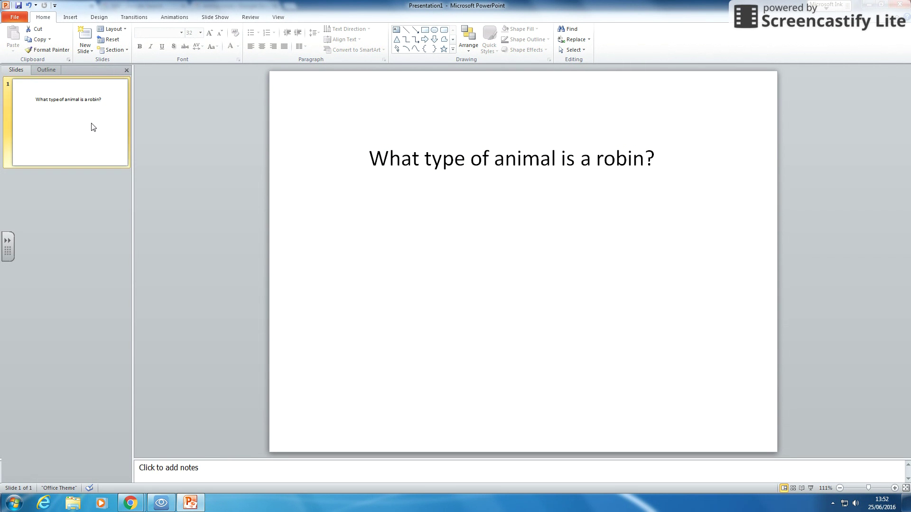
{"action": "left_click", "coordinate": [84, 35]}
{"action": "left_click", "coordinate": [473, 139]}
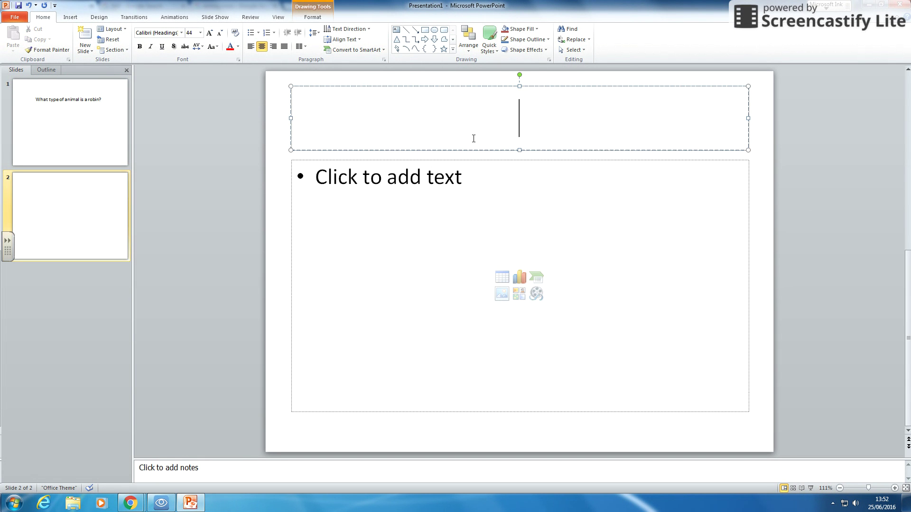
{"action": "key", "text": "ctrl+b"}
{"action": "type", "text": "CORRECT"}
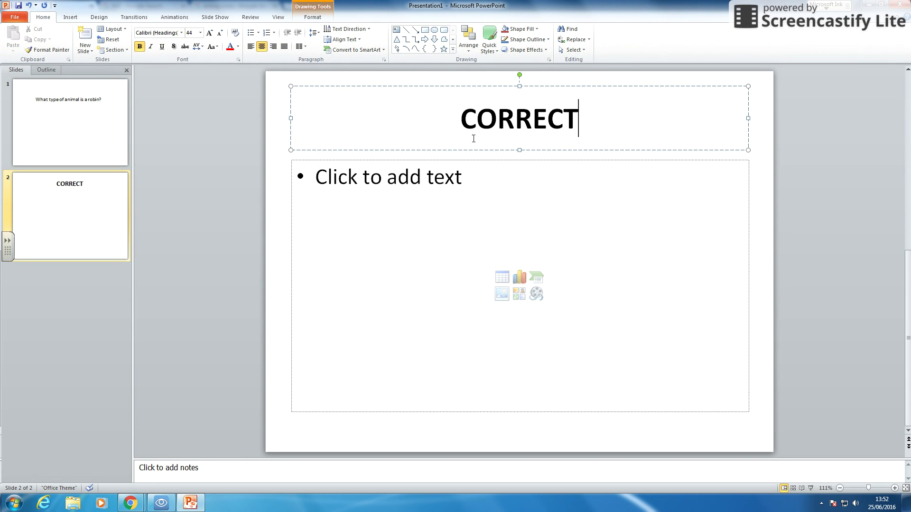
Step: Delete the empty content placeholder and minimize PowerPoint to reach the browser
{"action": "left_click", "coordinate": [530, 161]}
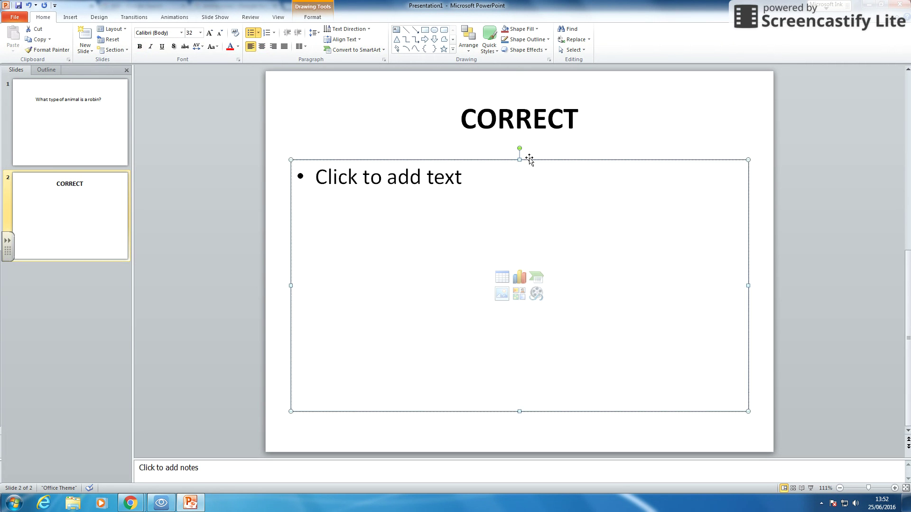
{"action": "key", "text": "Delete"}
{"action": "left_click", "coordinate": [179, 507]}
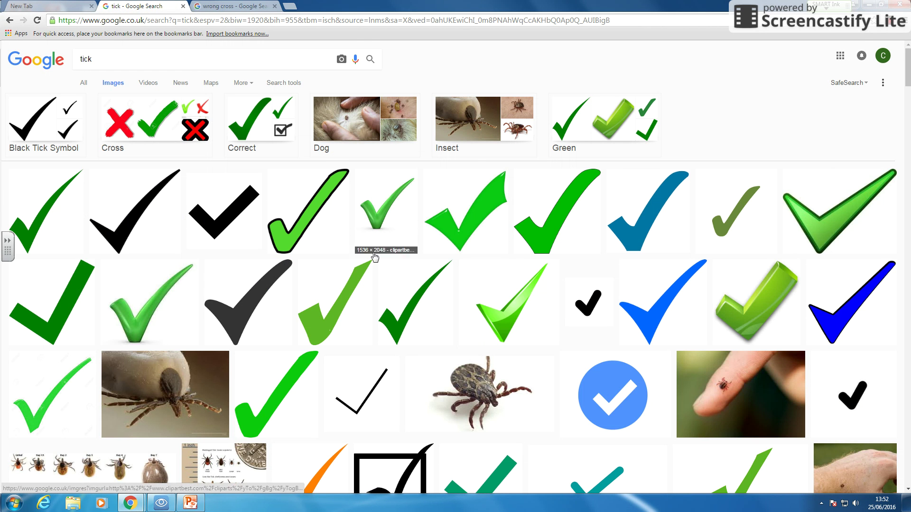
Step: Copy the green black-outlined tick image from the Google Images results
{"action": "left_click", "coordinate": [309, 222]}
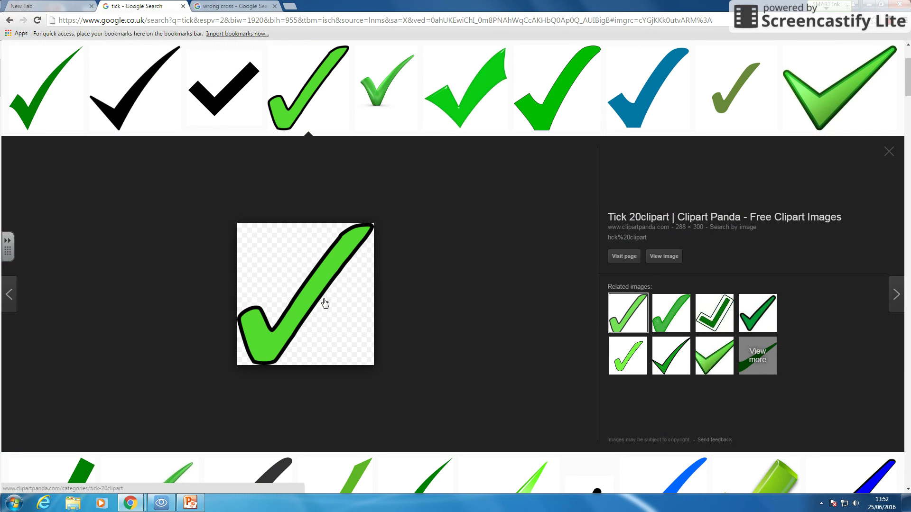
{"action": "right_click", "coordinate": [324, 299]}
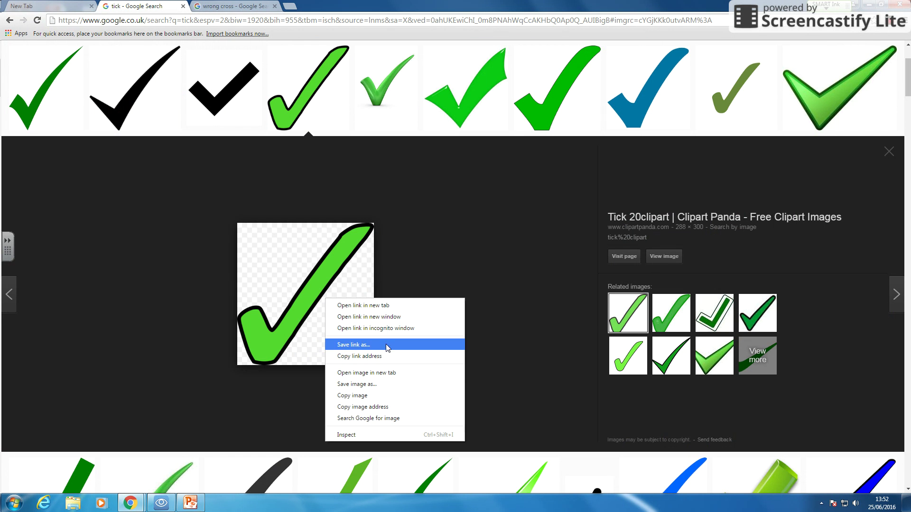
{"action": "left_click", "coordinate": [361, 395]}
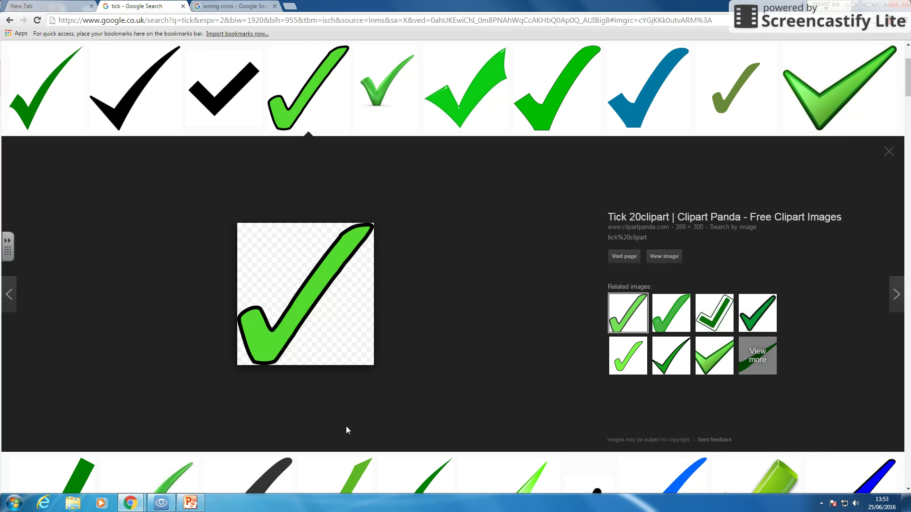
Step: Paste the tick onto the CORRECT slide with source formatting, enlarged and centred below the title
{"action": "left_click", "coordinate": [190, 502]}
{"action": "right_click", "coordinate": [405, 186]}
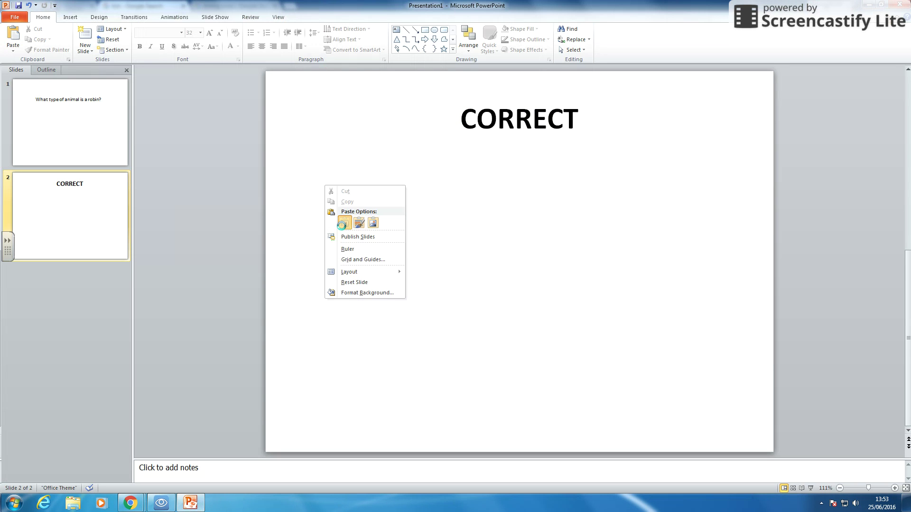
{"action": "left_click", "coordinate": [342, 225]}
{"action": "left_click_drag", "start_coordinate": [274, 71], "coordinate": [401, 225]}
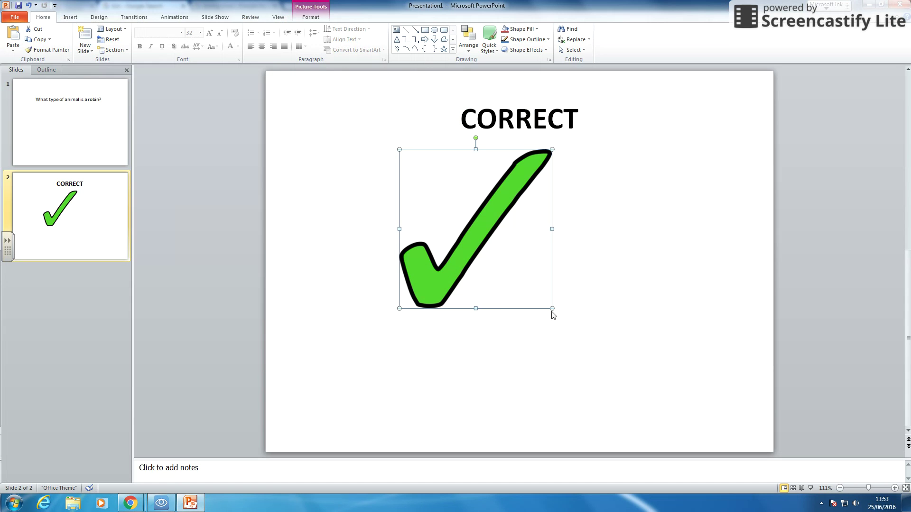
{"action": "left_click_drag", "start_coordinate": [552, 308], "coordinate": [612, 354]}
{"action": "left_click_drag", "start_coordinate": [515, 267], "coordinate": [539, 266]}
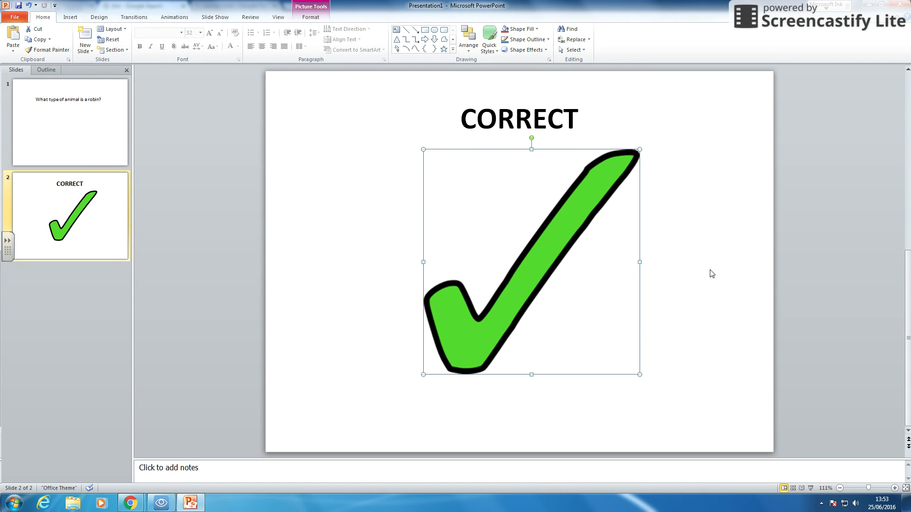
{"action": "left_click", "coordinate": [709, 271]}
{"action": "left_click_drag", "start_coordinate": [625, 260], "coordinate": [616, 261]}
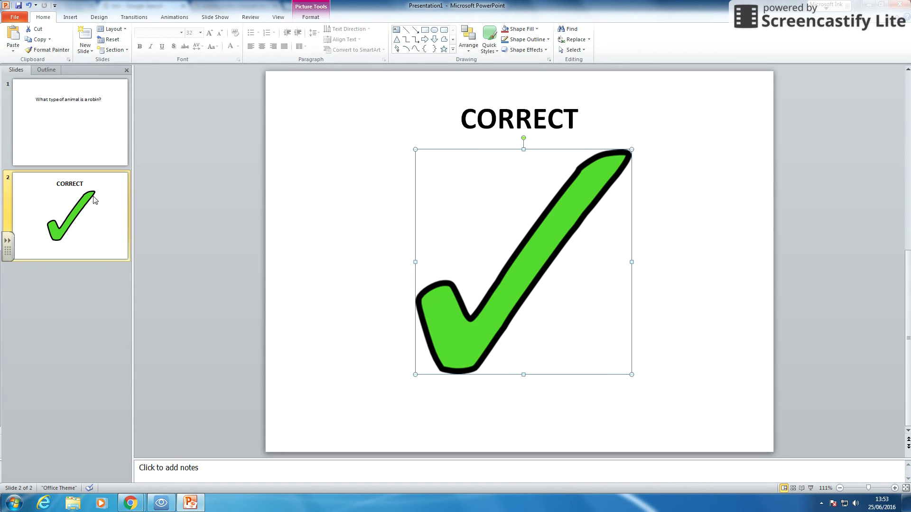
{"action": "key", "text": "ctrl+z"}
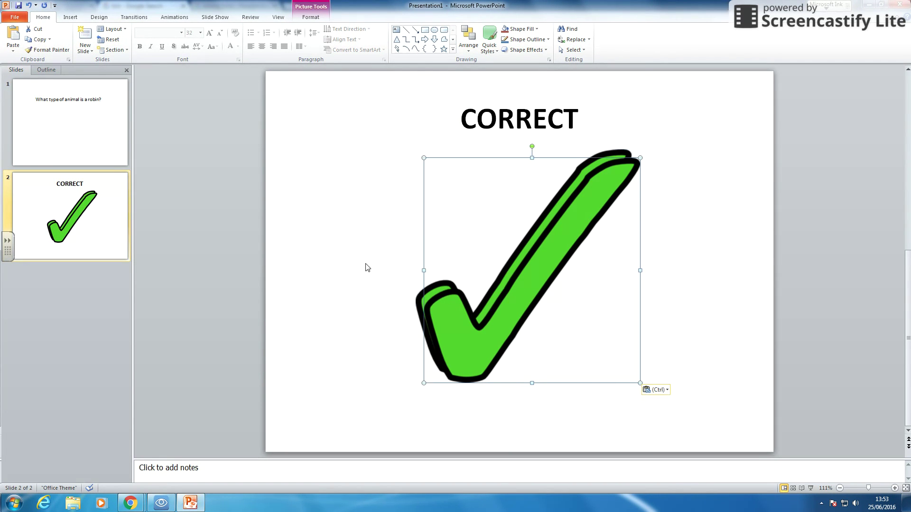
{"action": "key", "text": "ctrl+y"}
Step: Duplicate slide 2 as slide 3, remove its tick, and retitle it WRONG
{"action": "left_click", "coordinate": [78, 219]}
{"action": "key", "text": "ctrl+c"}
{"action": "key", "text": "ctrl+v"}
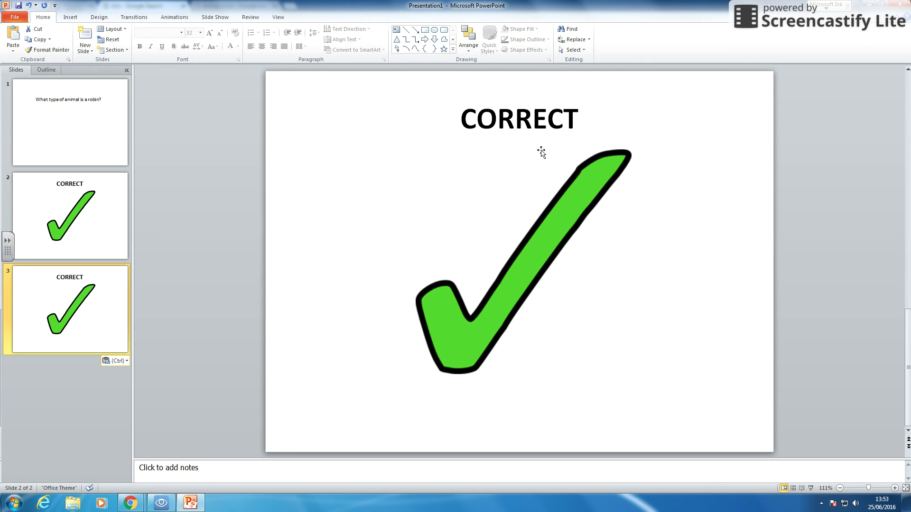
{"action": "left_click", "coordinate": [559, 257]}
{"action": "key", "text": "Delete"}
{"action": "double_click", "coordinate": [541, 118]}
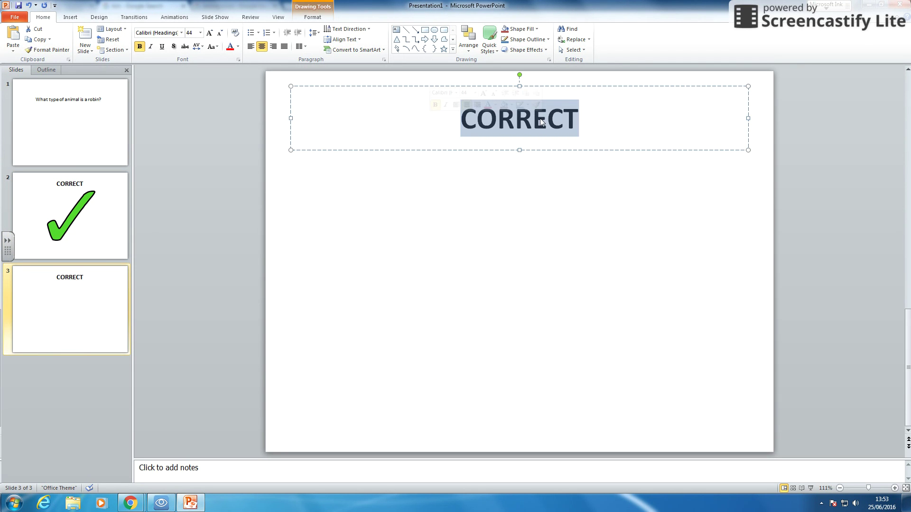
{"action": "type", "text": "WRONG"}
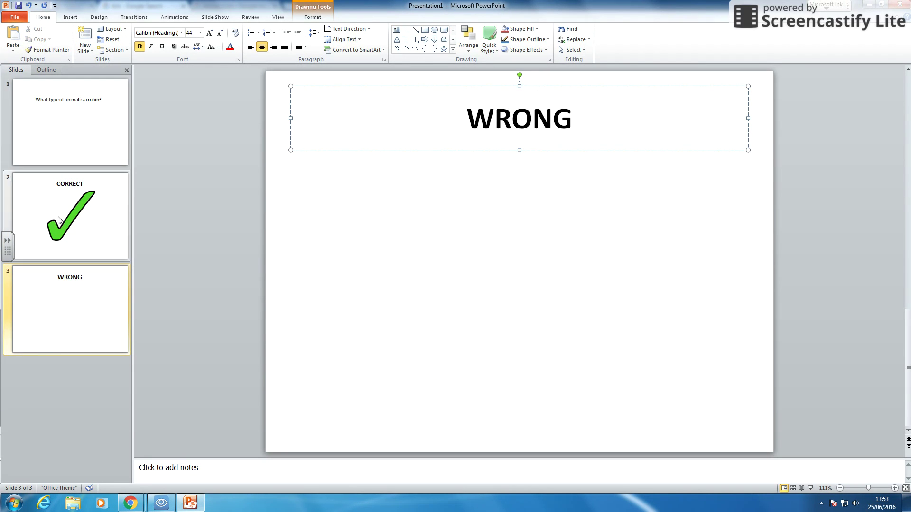
{"action": "left_click", "coordinate": [232, 277]}
Step: Copy the first red cross image from the 'wrong cross' Google Images results
{"action": "mouse_move", "coordinate": [132, 503]}
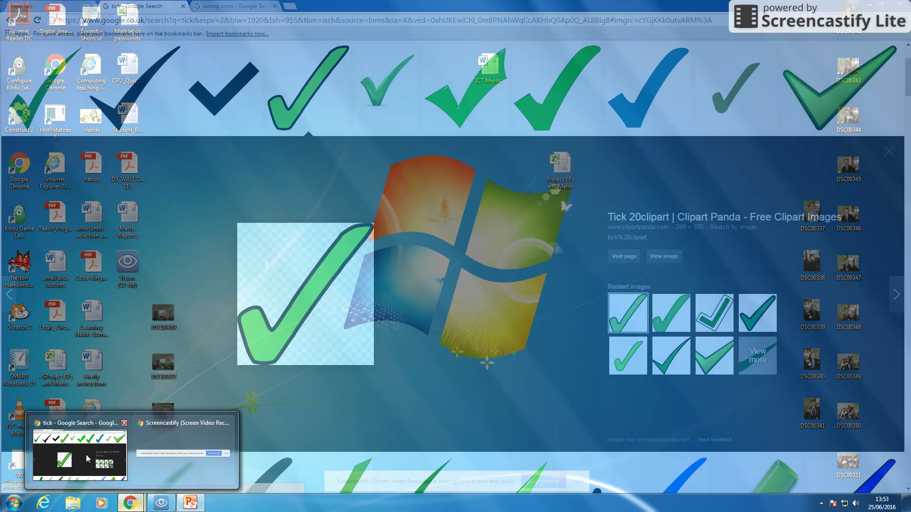
{"action": "left_click", "coordinate": [78, 448]}
{"action": "left_click", "coordinate": [230, 7]}
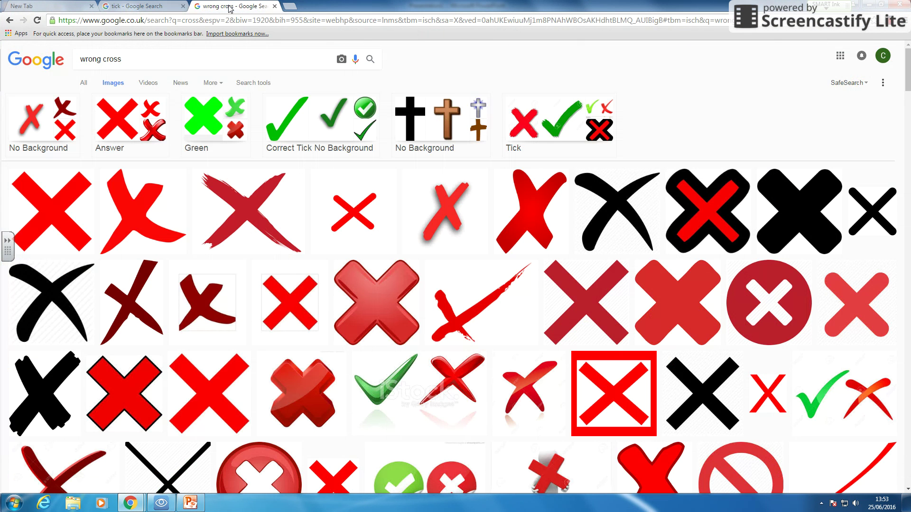
{"action": "left_click", "coordinate": [53, 214]}
{"action": "right_click", "coordinate": [262, 257]}
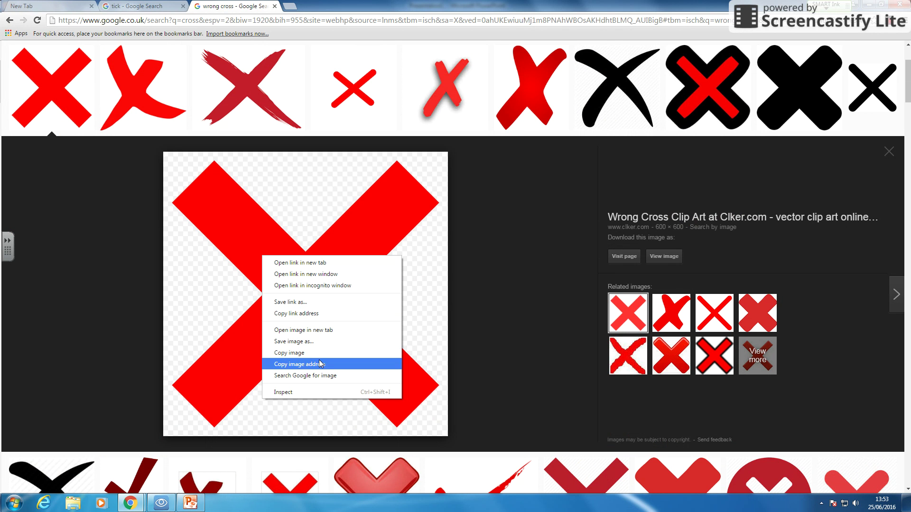
{"action": "left_click", "coordinate": [291, 353]}
Step: Paste the red X below WRONG using the destination theme, shrink it, then return to slide 1
{"action": "left_click", "coordinate": [190, 502]}
{"action": "right_click", "coordinate": [354, 236]}
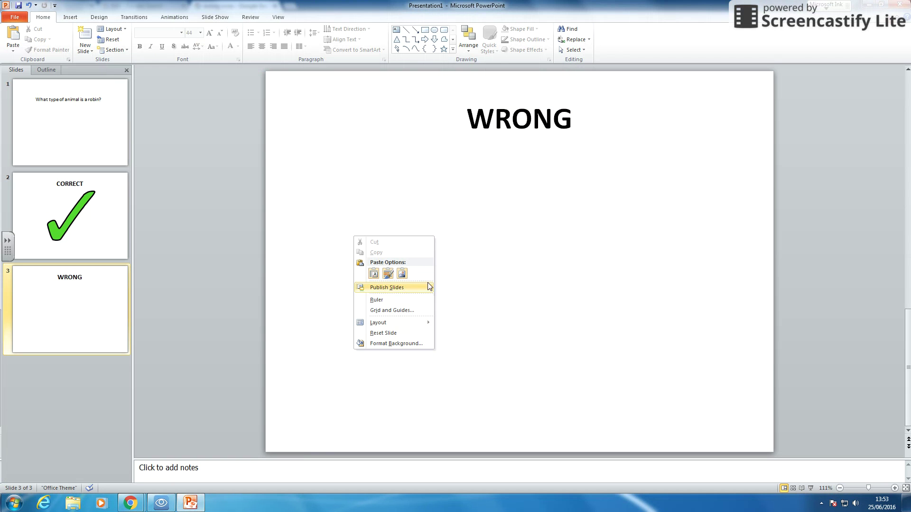
{"action": "left_click", "coordinate": [373, 275]}
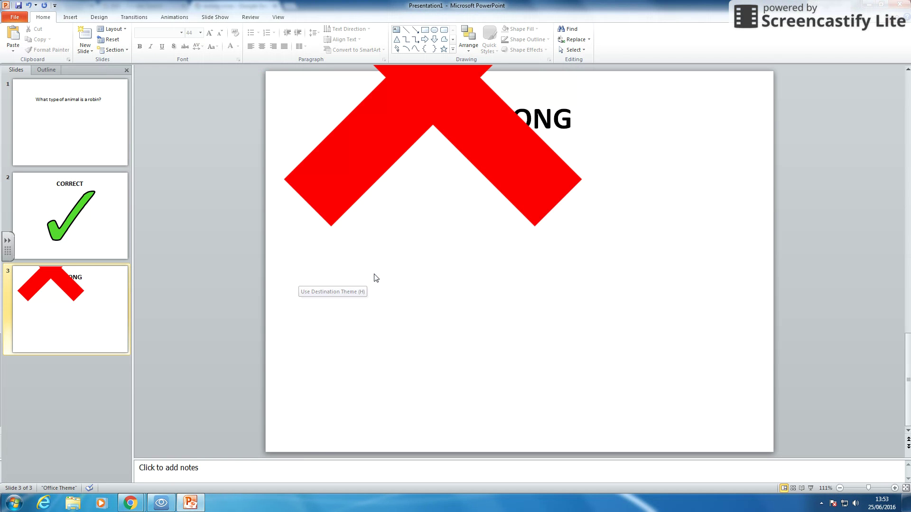
{"action": "left_click_drag", "start_coordinate": [463, 112], "coordinate": [589, 321]}
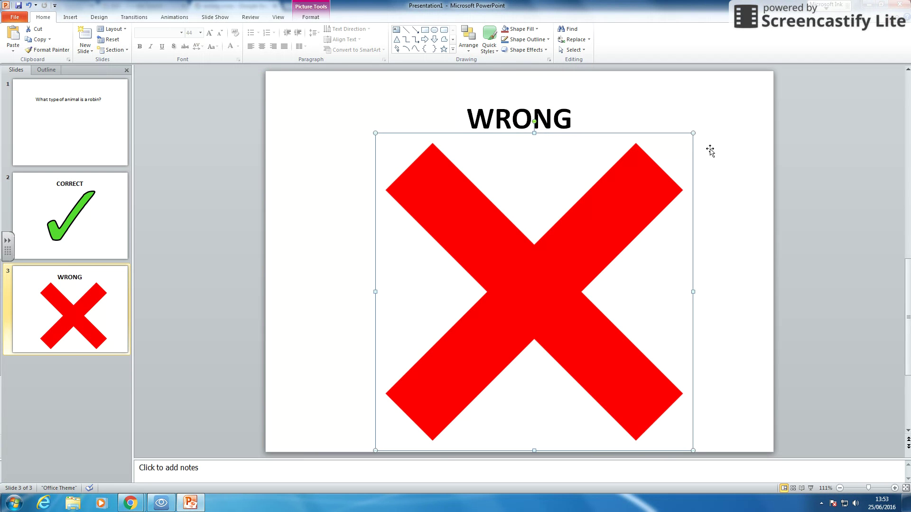
{"action": "left_click_drag", "start_coordinate": [694, 133], "coordinate": [589, 238]}
{"action": "left_click_drag", "start_coordinate": [533, 314], "coordinate": [569, 239]}
{"action": "left_click", "coordinate": [714, 315]}
{"action": "left_click", "coordinate": [66, 153]}
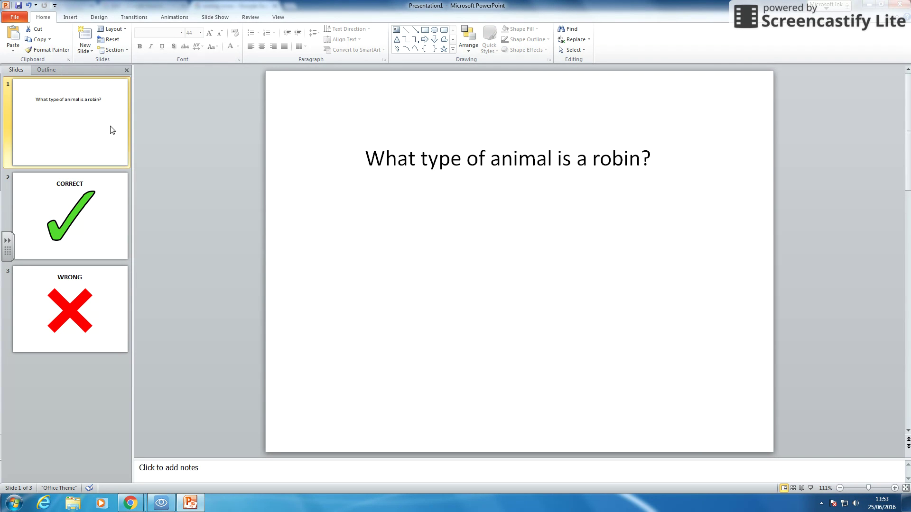
Step: Draw a custom action button below the robin question
{"action": "left_click", "coordinate": [70, 18]}
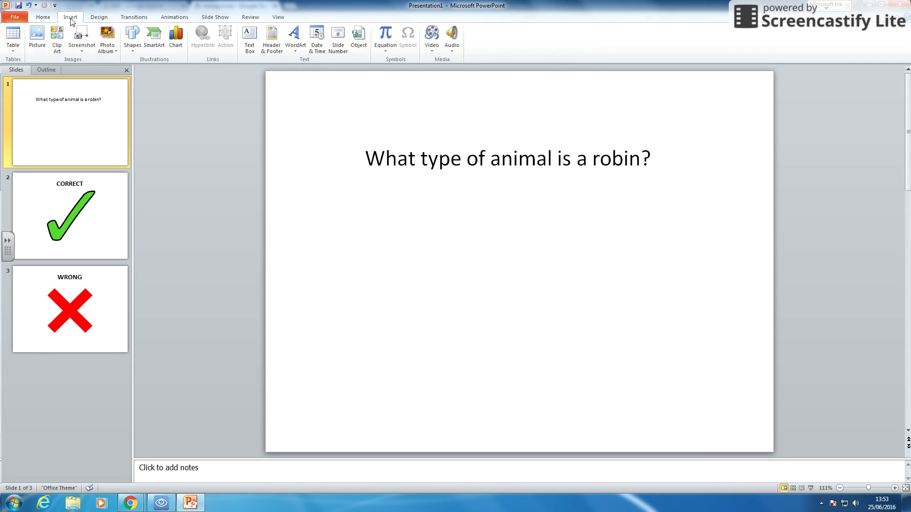
{"action": "left_click", "coordinate": [132, 38]}
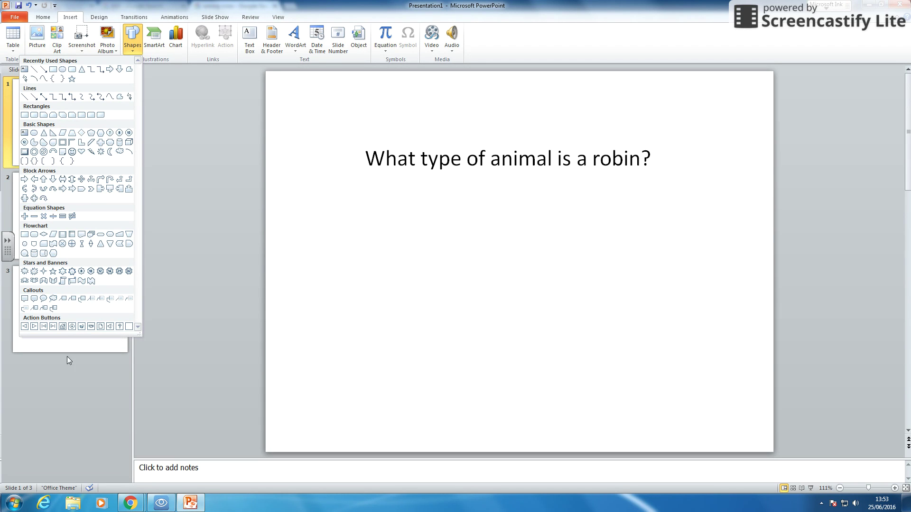
{"action": "left_click", "coordinate": [129, 327]}
{"action": "mouse_move", "coordinate": [328, 250]}
{"action": "left_mouse_down"}
{"action": "mouse_move", "coordinate": [430, 304]}
{"action": "mouse_move", "coordinate": [459, 306]}
{"action": "left_mouse_up"}
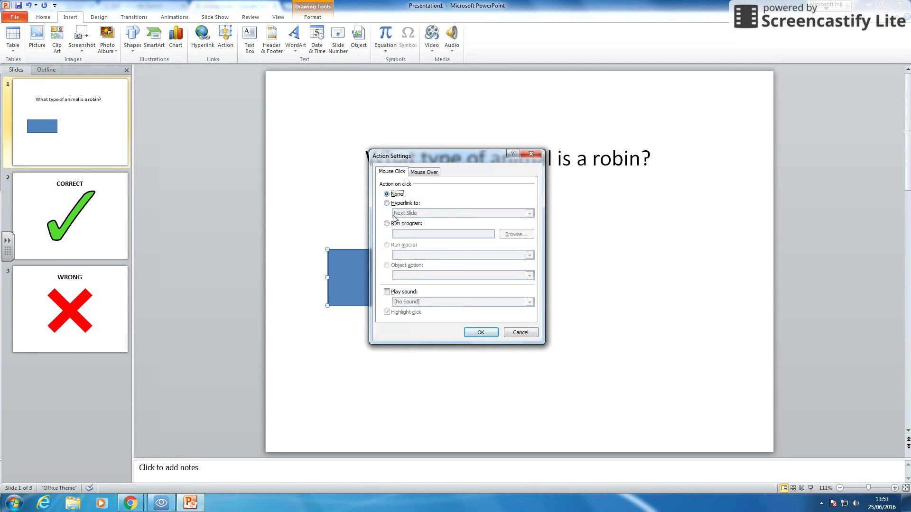
Step: Link the button to slide 2 'CORRECT' with the Applause sound
{"action": "left_click", "coordinate": [417, 203]}
{"action": "left_click", "coordinate": [418, 213]}
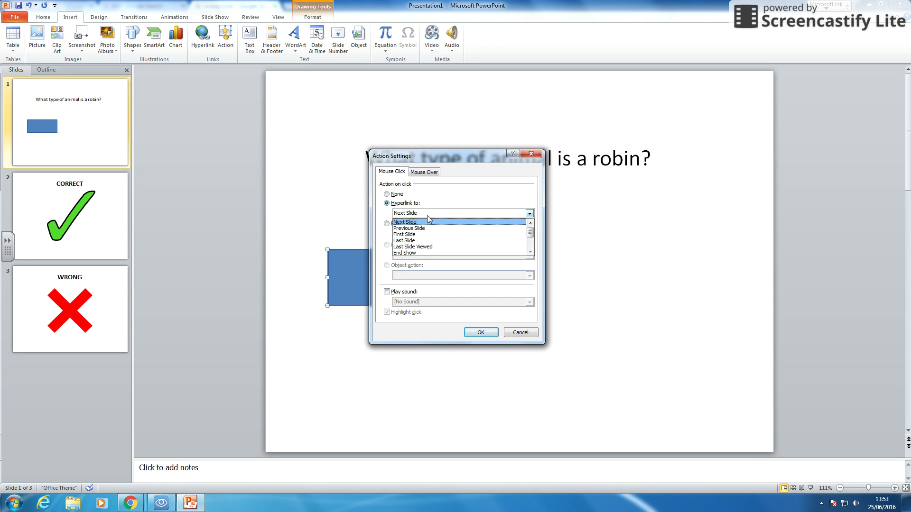
{"action": "left_click", "coordinate": [448, 235]}
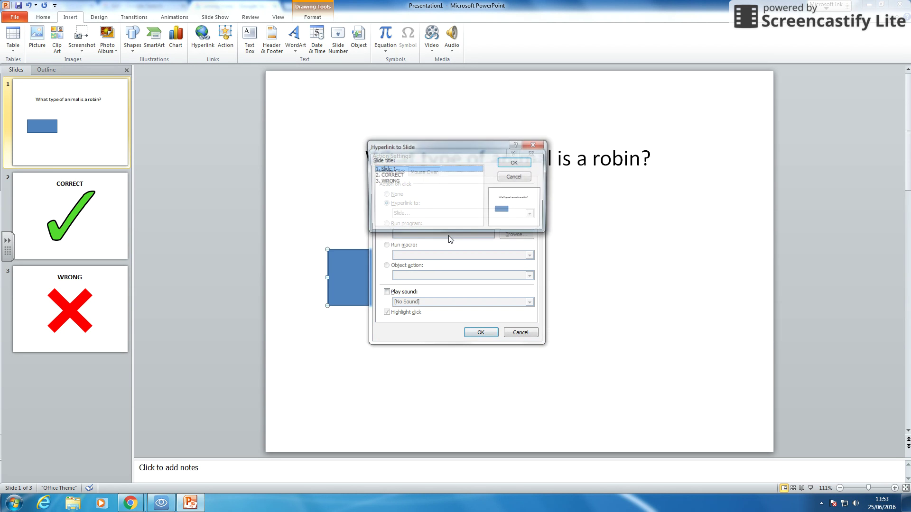
{"action": "left_click", "coordinate": [382, 175]}
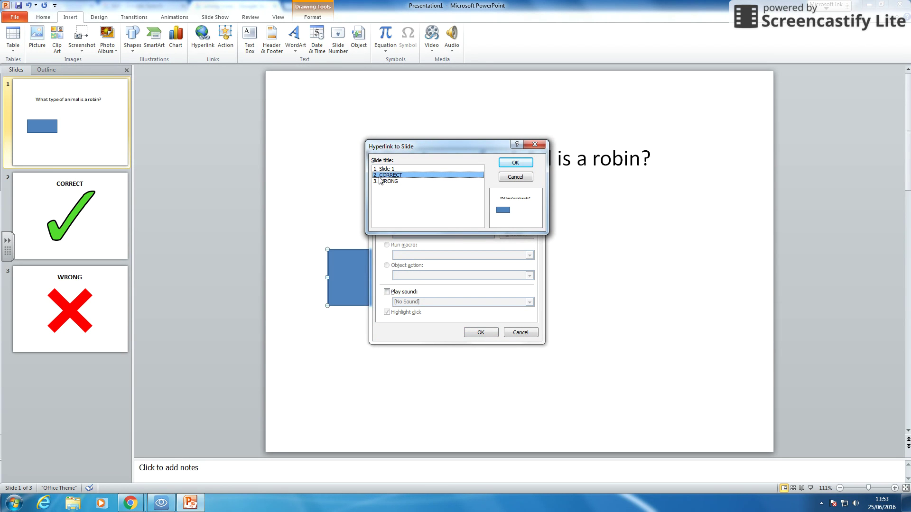
{"action": "left_click", "coordinate": [516, 162]}
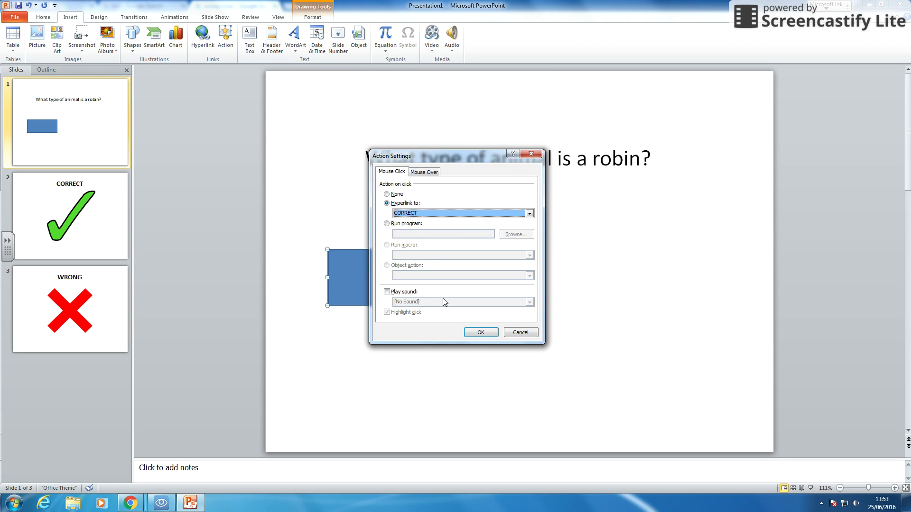
{"action": "left_click", "coordinate": [387, 292]}
{"action": "left_click", "coordinate": [456, 303]}
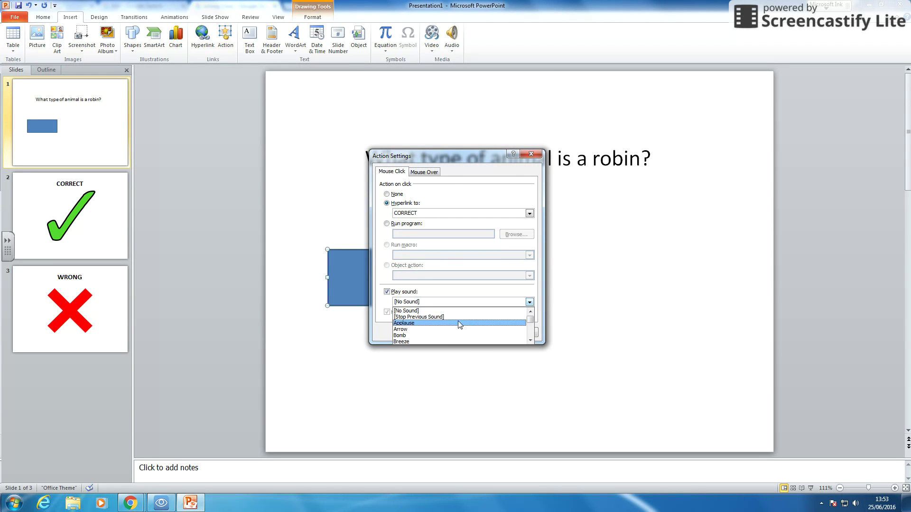
{"action": "left_click", "coordinate": [457, 322]}
{"action": "left_click", "coordinate": [481, 331]}
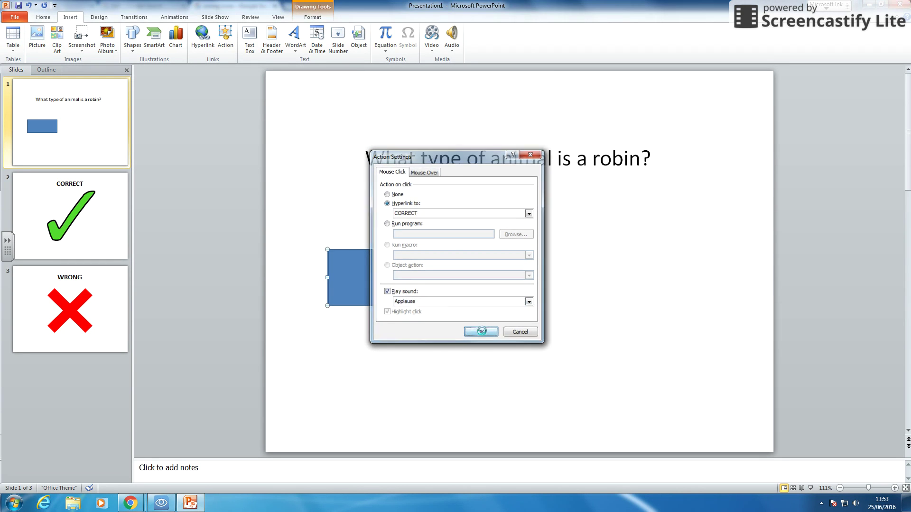
{"action": "left_click_drag", "start_coordinate": [394, 288], "coordinate": [382, 290]}
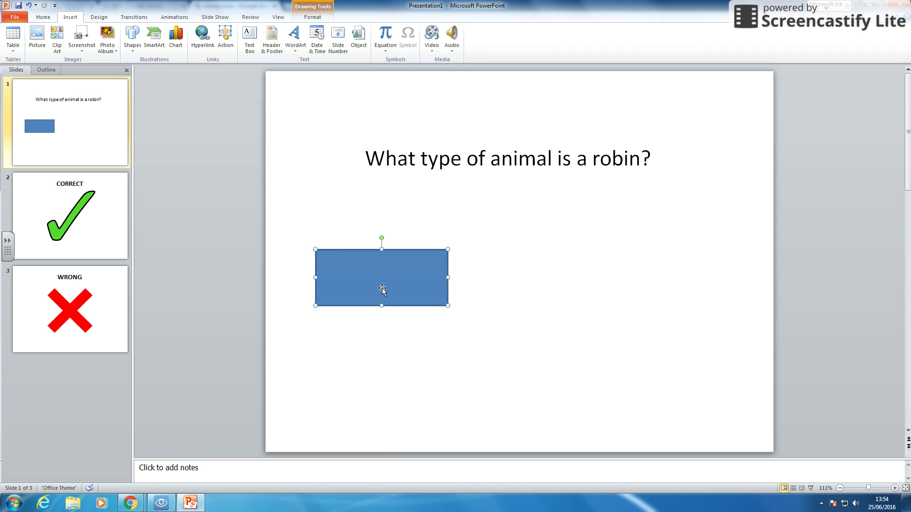
Step: Label the action button 'Bird'
{"action": "right_click", "coordinate": [382, 289]}
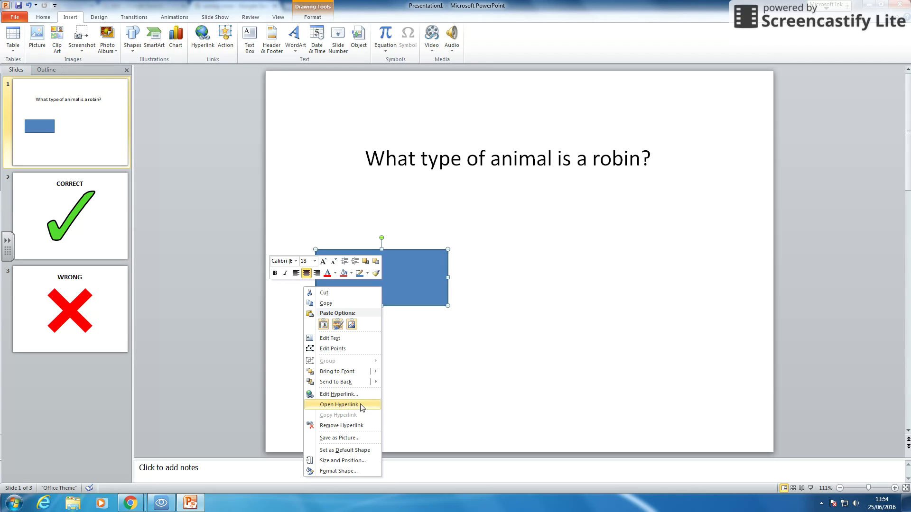
{"action": "left_click", "coordinate": [360, 340]}
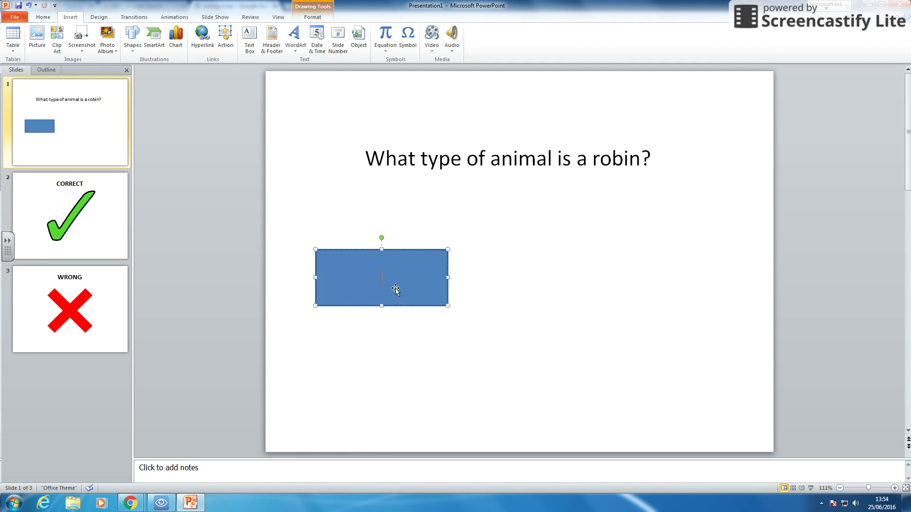
{"action": "type", "text": "Bird"}
{"action": "left_click", "coordinate": [451, 366]}
Step: Copy the Bird button, place the copy to its right, and label it 'Fish'
{"action": "left_click", "coordinate": [409, 284]}
{"action": "left_click", "coordinate": [471, 279]}
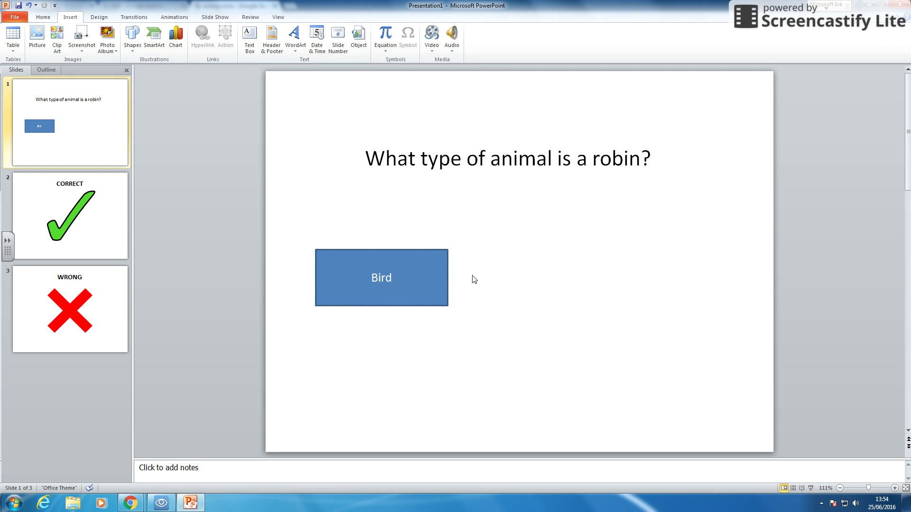
{"action": "left_click", "coordinate": [409, 277]}
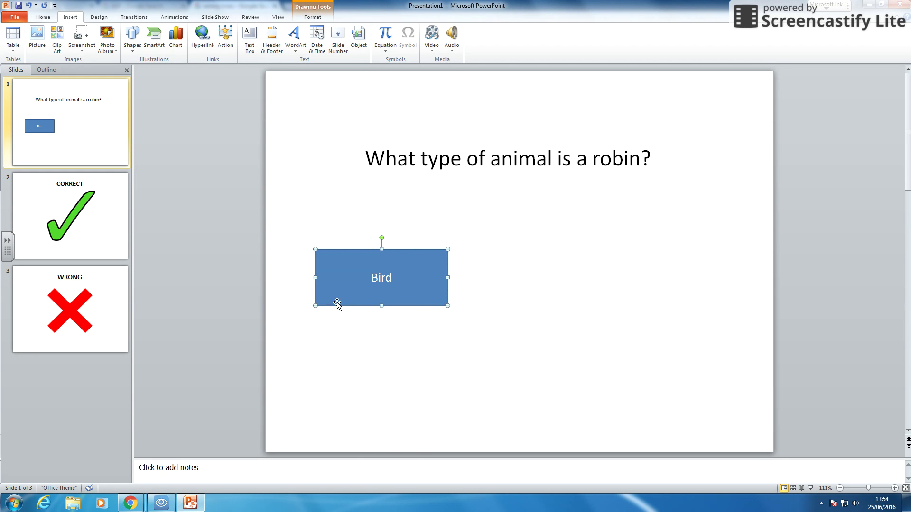
{"action": "right_click", "coordinate": [415, 279]}
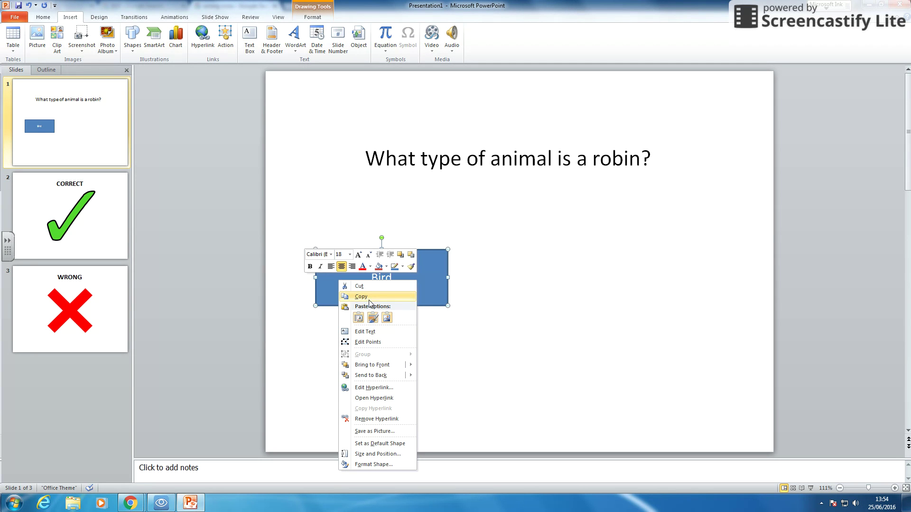
{"action": "left_click", "coordinate": [614, 320]}
{"action": "right_click", "coordinate": [507, 276]}
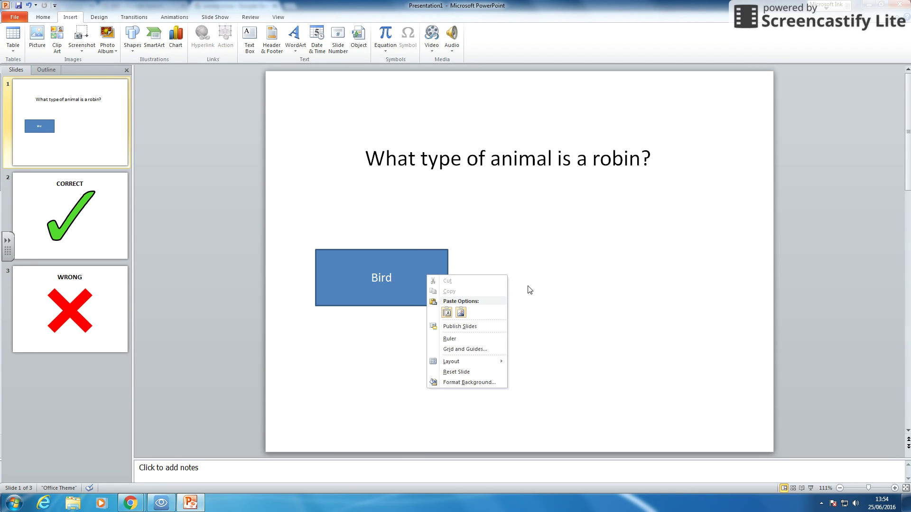
{"action": "left_click", "coordinate": [446, 313]}
{"action": "left_click_drag", "start_coordinate": [415, 282], "coordinate": [558, 271]}
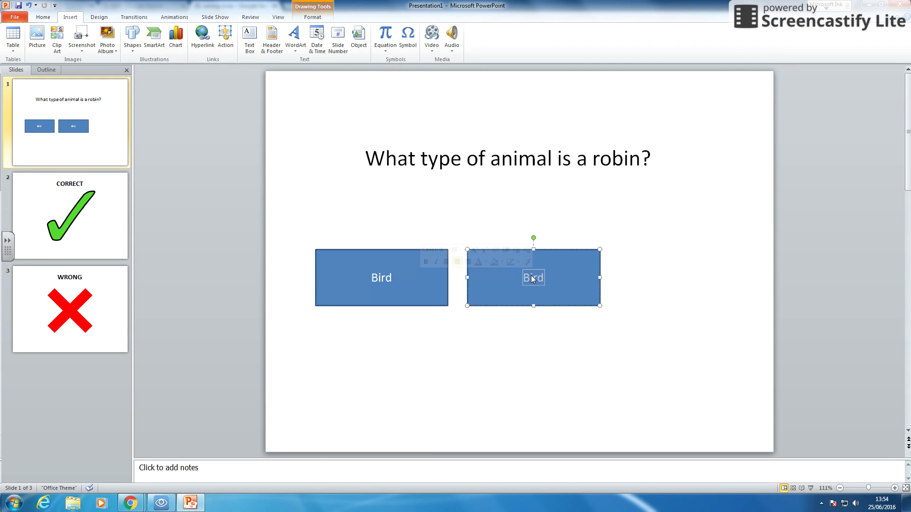
{"action": "type", "text": "Fish"}
{"action": "left_click", "coordinate": [608, 220]}
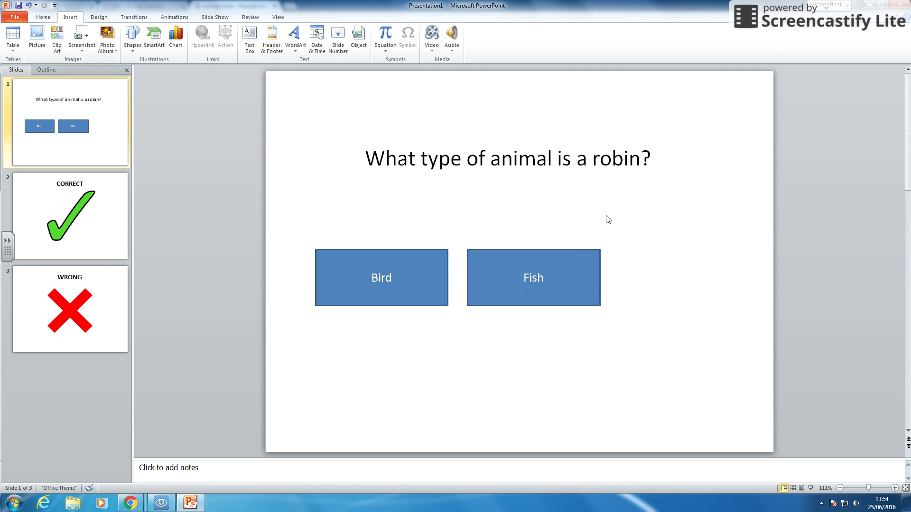
Step: Relink the Fish button to the WRONG slide with the Voltage sound
{"action": "right_click", "coordinate": [563, 281]}
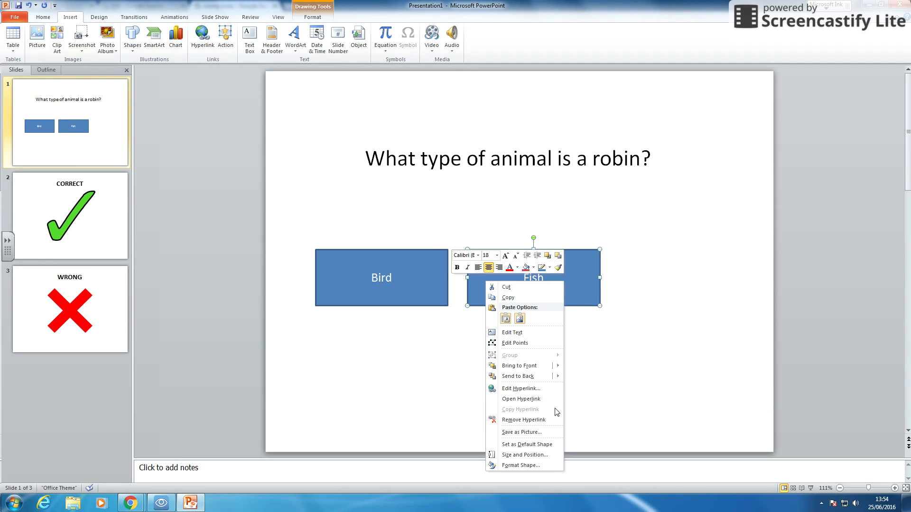
{"action": "left_click", "coordinate": [542, 387]}
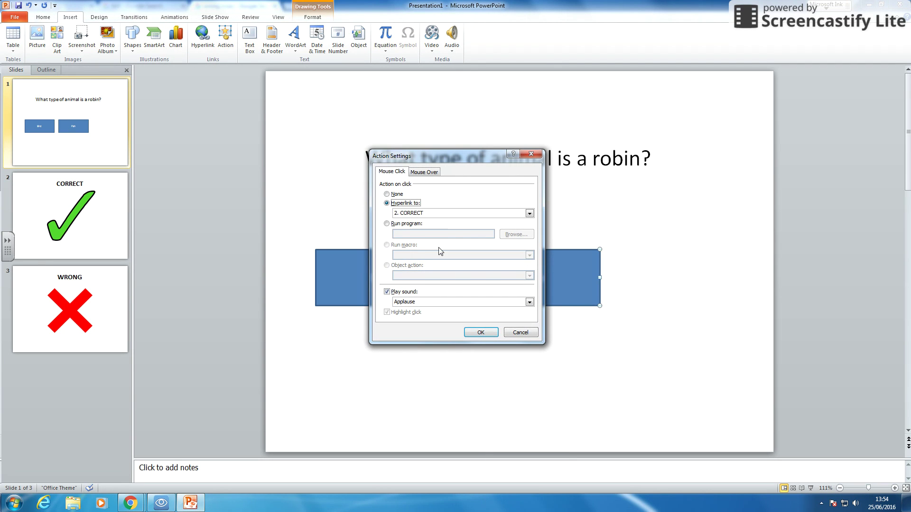
{"action": "left_click", "coordinate": [457, 214]}
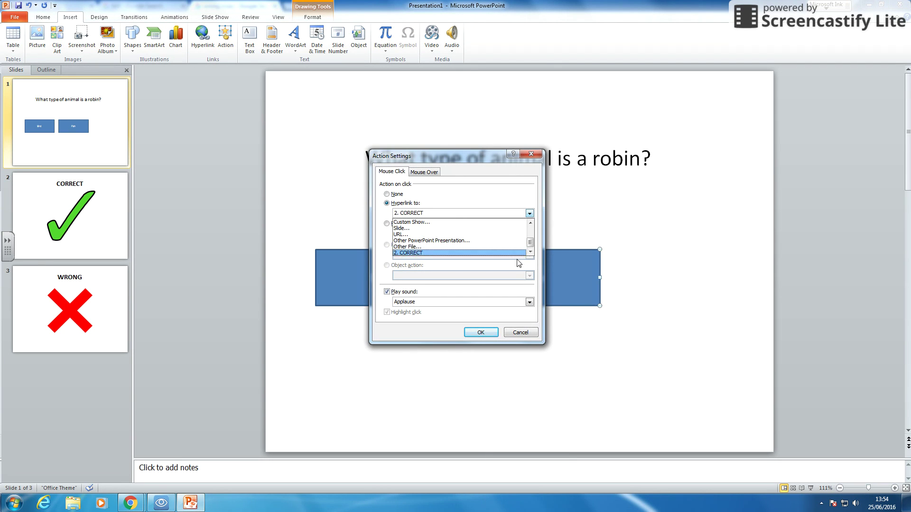
{"action": "left_click", "coordinate": [408, 229]}
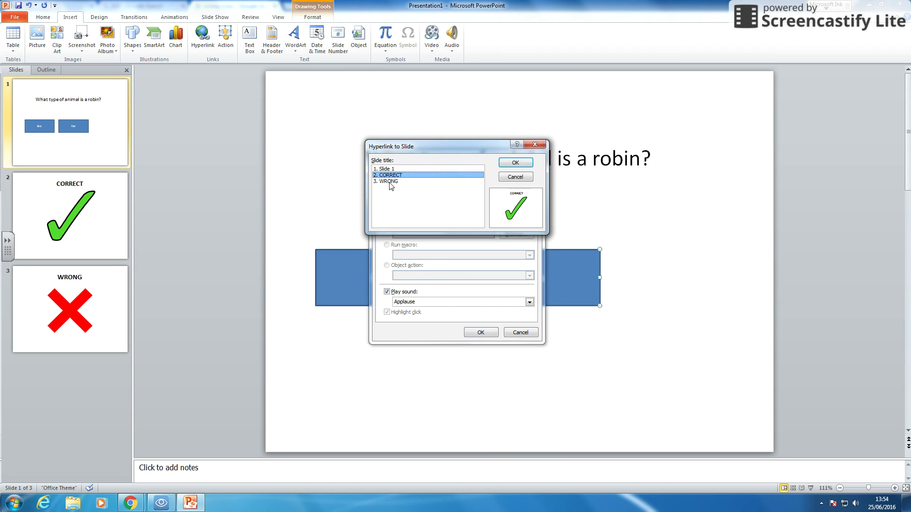
{"action": "left_click", "coordinate": [390, 181]}
{"action": "left_click", "coordinate": [522, 163]}
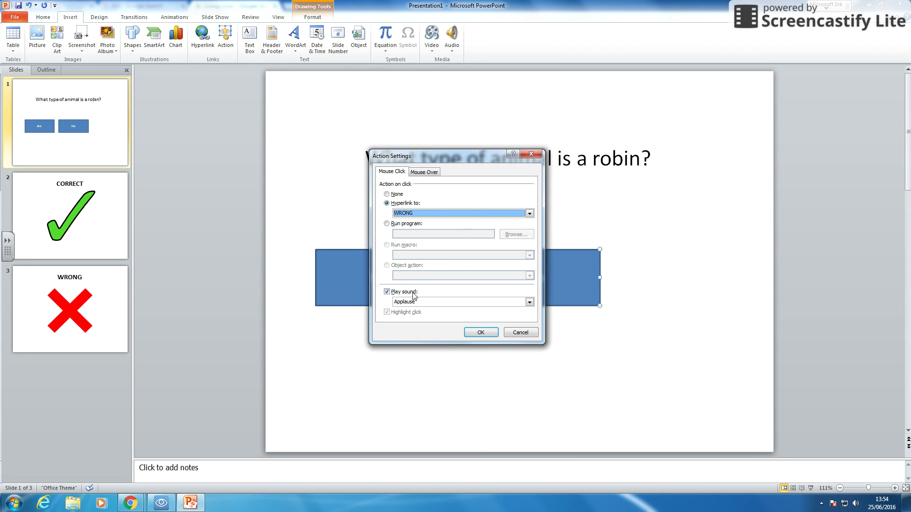
{"action": "left_click", "coordinate": [529, 303]}
{"action": "scroll", "coordinate": [490, 329], "scroll_direction": "down", "scroll_amount": 1}
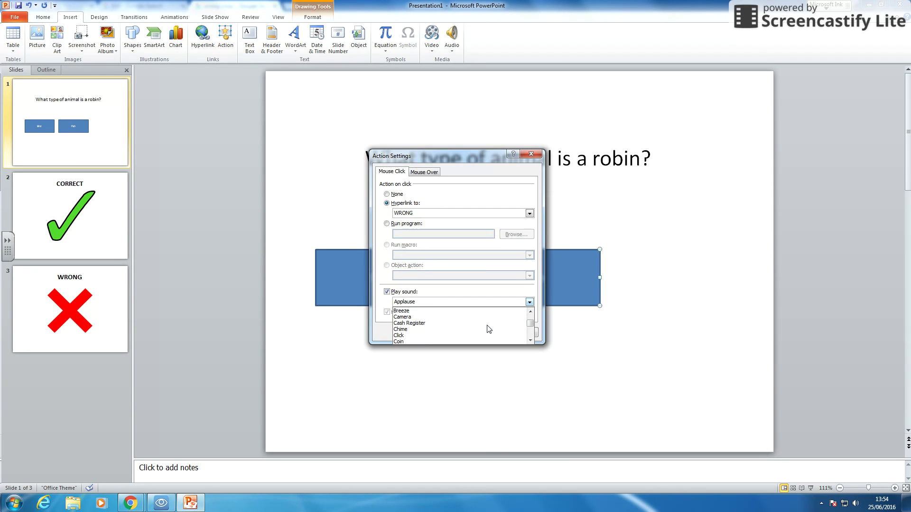
{"action": "scroll", "coordinate": [489, 328], "scroll_direction": "down", "scroll_amount": 1}
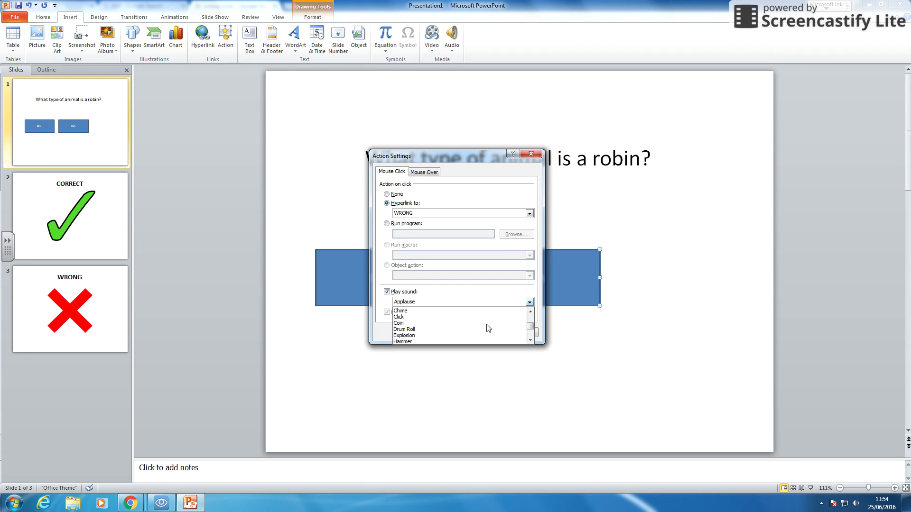
{"action": "scroll", "coordinate": [474, 326], "scroll_direction": "down", "scroll_amount": 1}
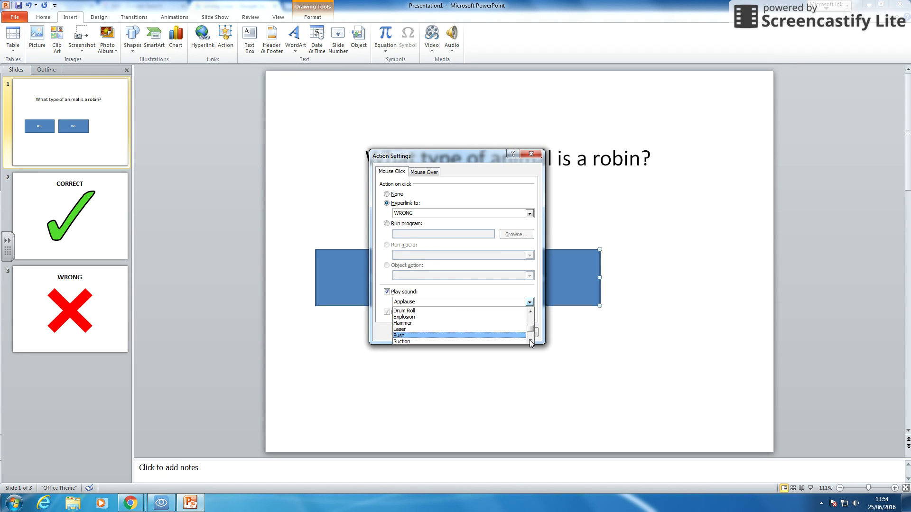
{"action": "left_click", "coordinate": [530, 341]}
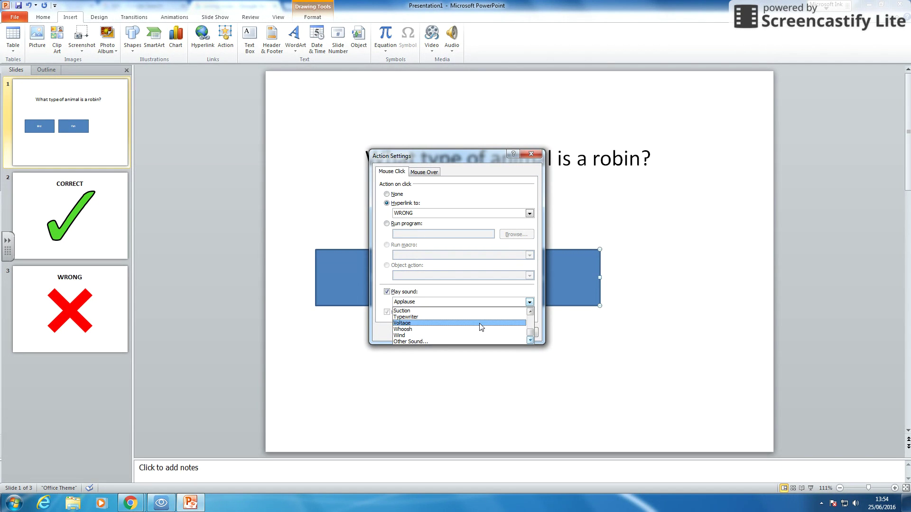
{"action": "left_click", "coordinate": [472, 325]}
{"action": "left_click", "coordinate": [487, 332]}
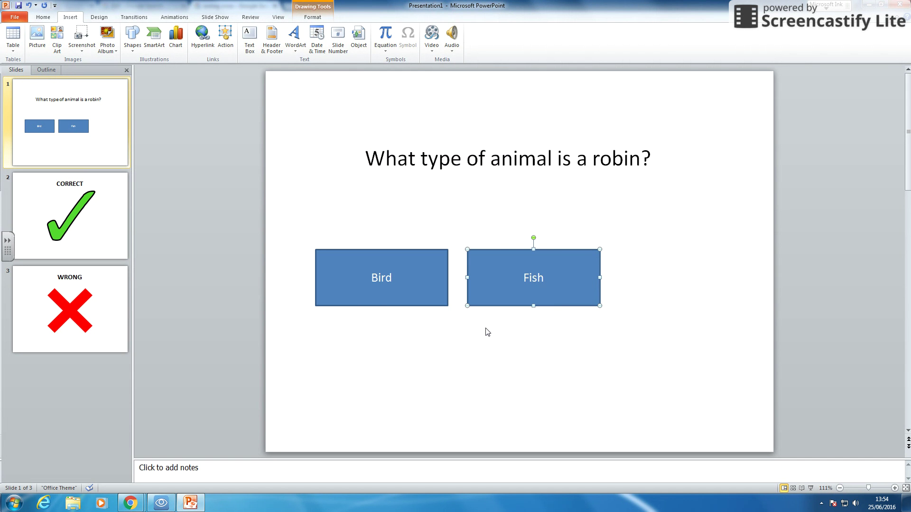
Step: Paste another copy of the button at the row's right end and relabel it 'Mammal'
{"action": "left_click", "coordinate": [539, 346]}
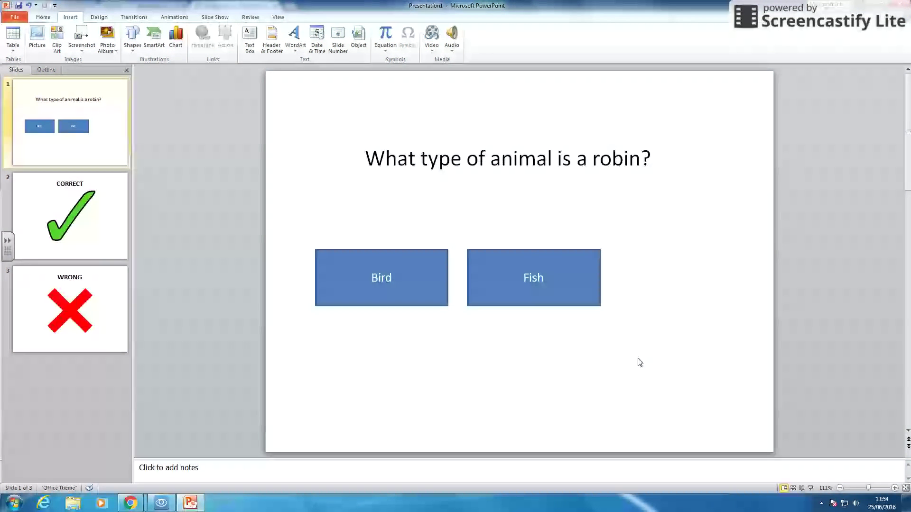
{"action": "key", "text": "ctrl+v"}
{"action": "left_click_drag", "start_coordinate": [565, 276], "coordinate": [698, 266]}
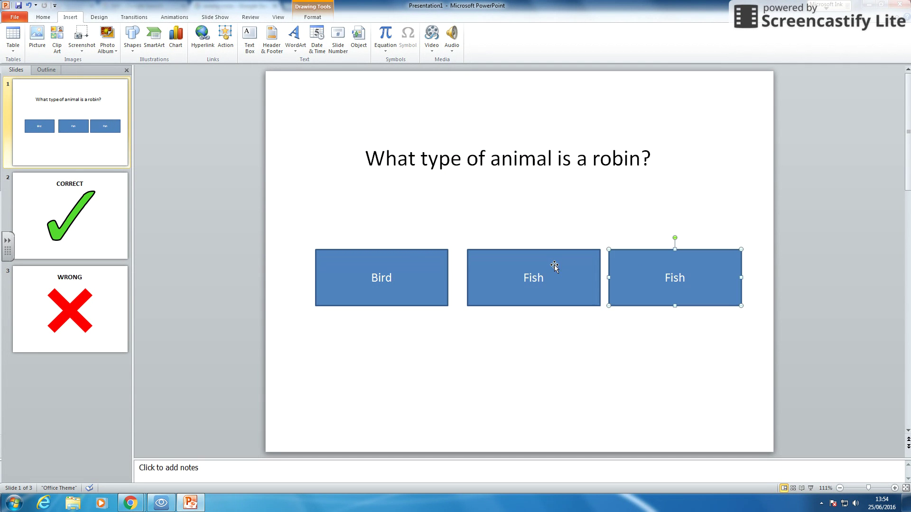
{"action": "left_click", "coordinate": [549, 264]}
{"action": "double_click", "coordinate": [680, 280]}
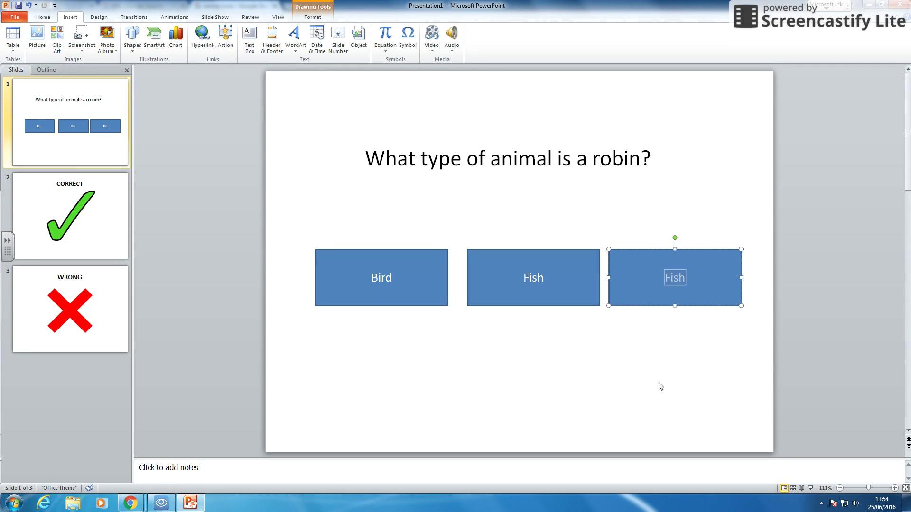
{"action": "type", "text": "Mammal"}
{"action": "left_click", "coordinate": [707, 408]}
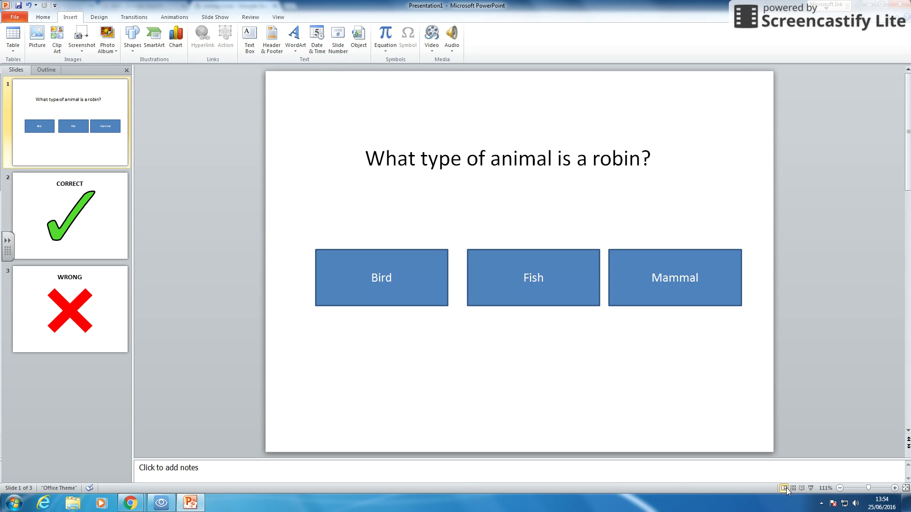
Step: Run the slide show and confirm Fish jumps to the WRONG slide
{"action": "left_click", "coordinate": [810, 488]}
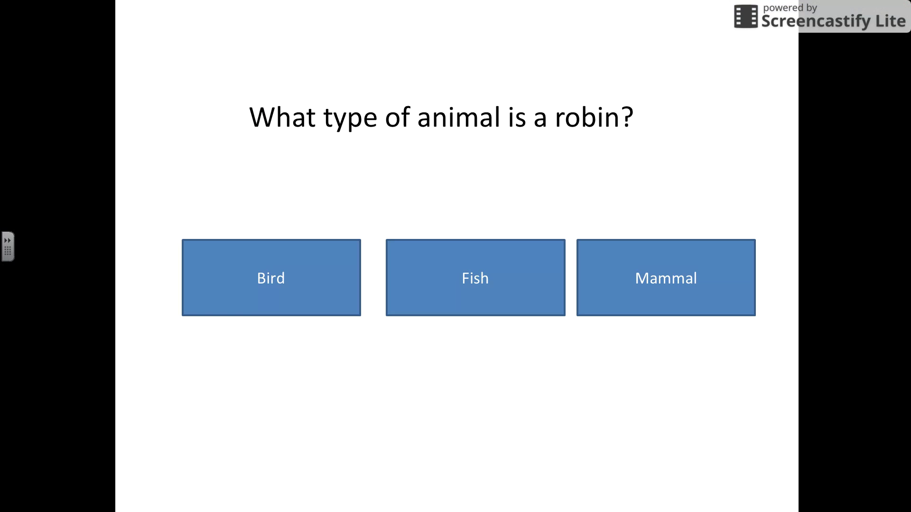
{"action": "left_click", "coordinate": [475, 284]}
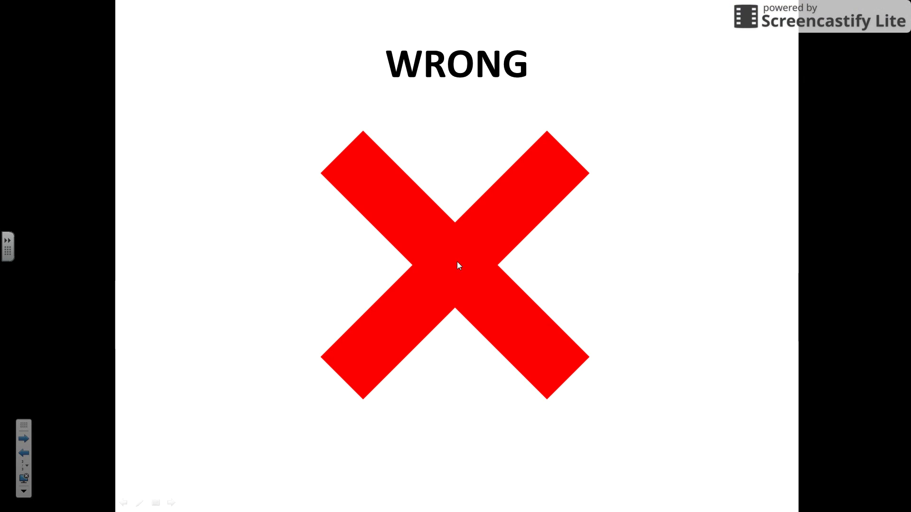
{"action": "key", "text": "Escape"}
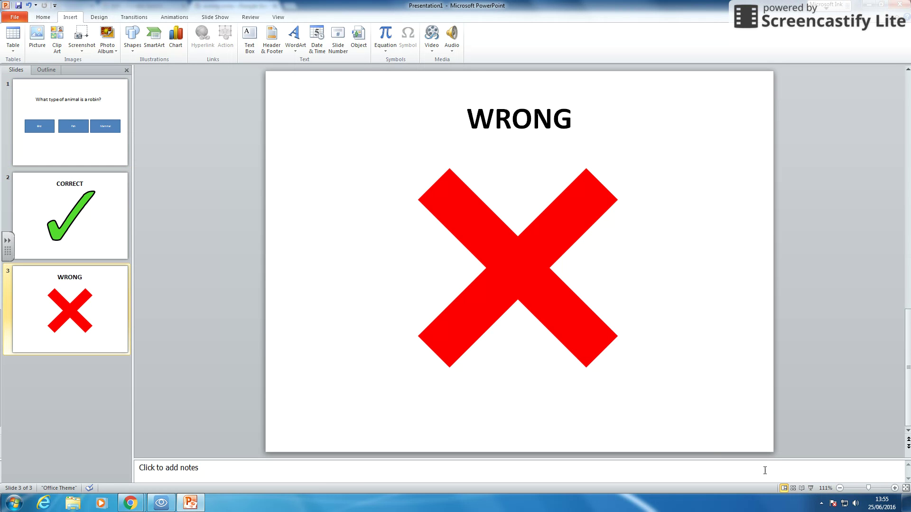
Step: Restart the show with F5 and confirm Bird jumps to the CORRECT slide
{"action": "key", "text": "F5"}
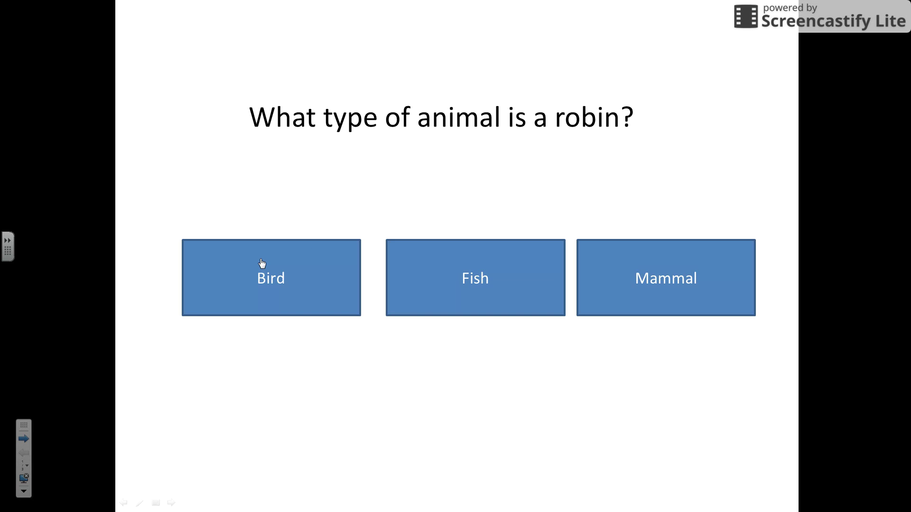
{"action": "left_click", "coordinate": [261, 266]}
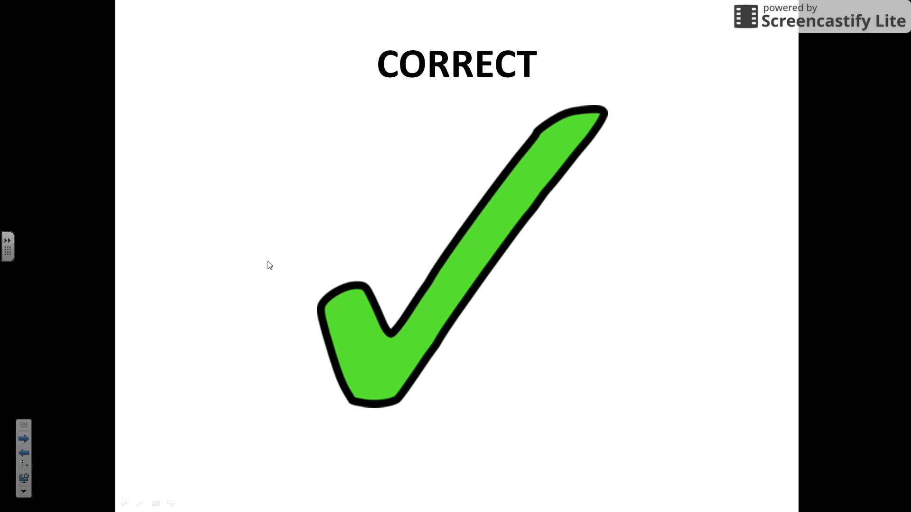
{"action": "key", "text": "Escape"}
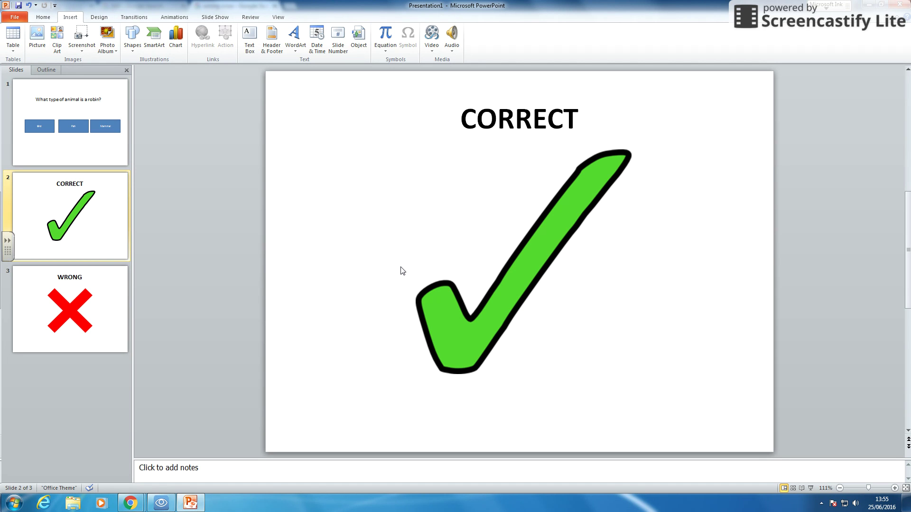
Step: Copy slides 1–3 and paste them after the last slide as slides 4–6
{"action": "left_click", "coordinate": [106, 149]}
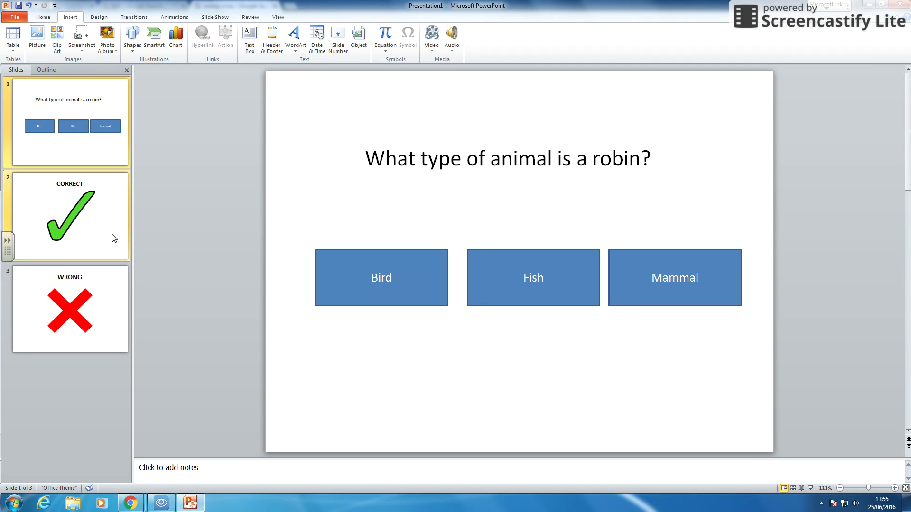
{"action": "left_click", "coordinate": [98, 309], "text": "shift"}
{"action": "left_click", "coordinate": [147, 191]}
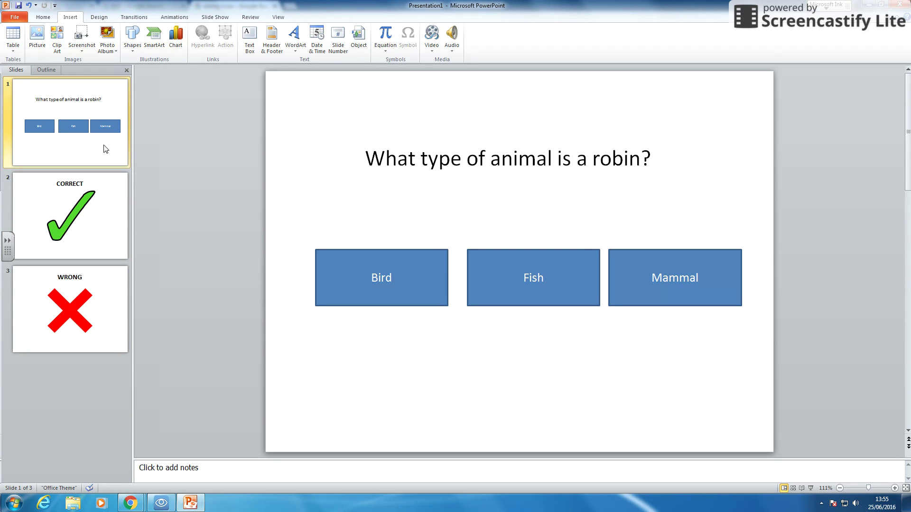
{"action": "left_click", "coordinate": [122, 305], "text": "shift"}
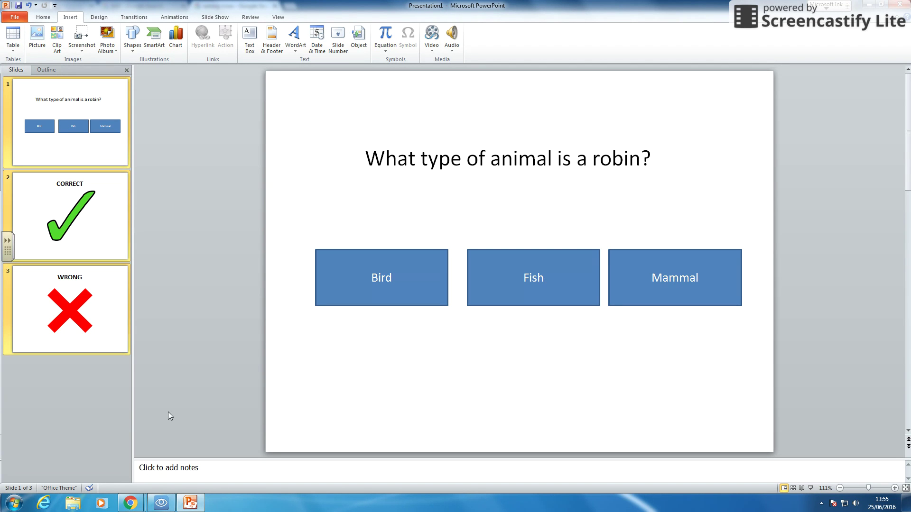
{"action": "left_click", "coordinate": [188, 198]}
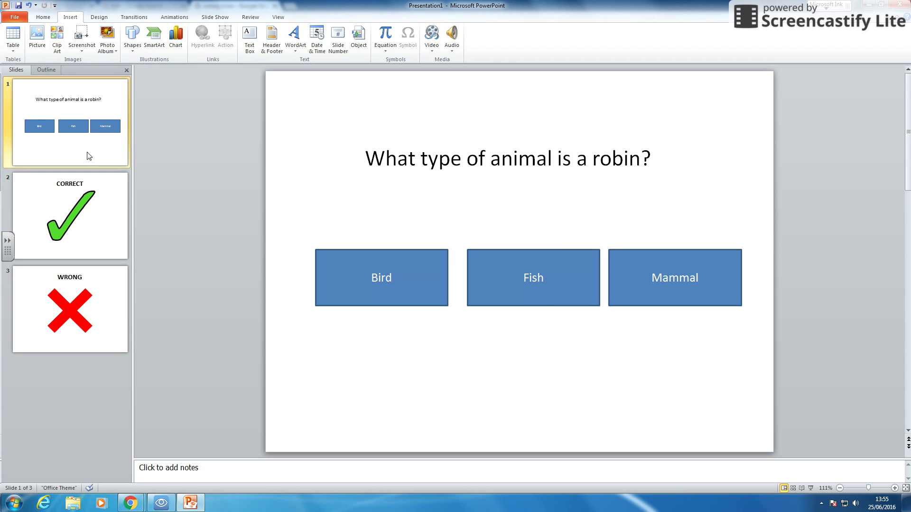
{"action": "left_click", "coordinate": [53, 294], "text": "shift"}
{"action": "right_click", "coordinate": [33, 284]}
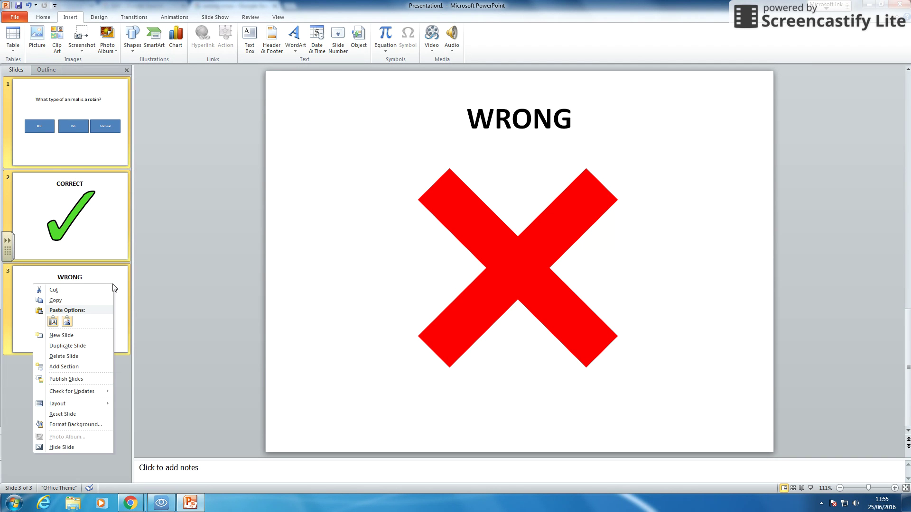
{"action": "left_click", "coordinate": [80, 300]}
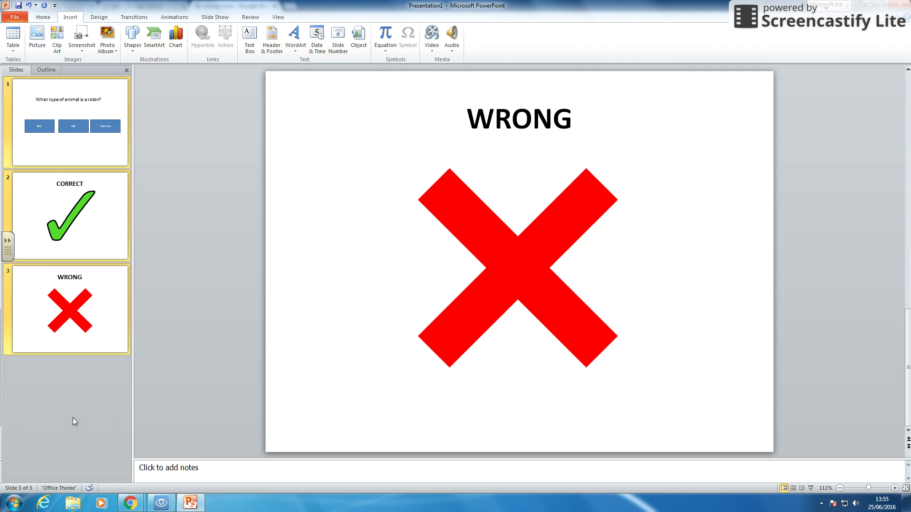
{"action": "left_click", "coordinate": [82, 366]}
{"action": "right_click", "coordinate": [82, 366]}
{"action": "left_click", "coordinate": [46, 404]}
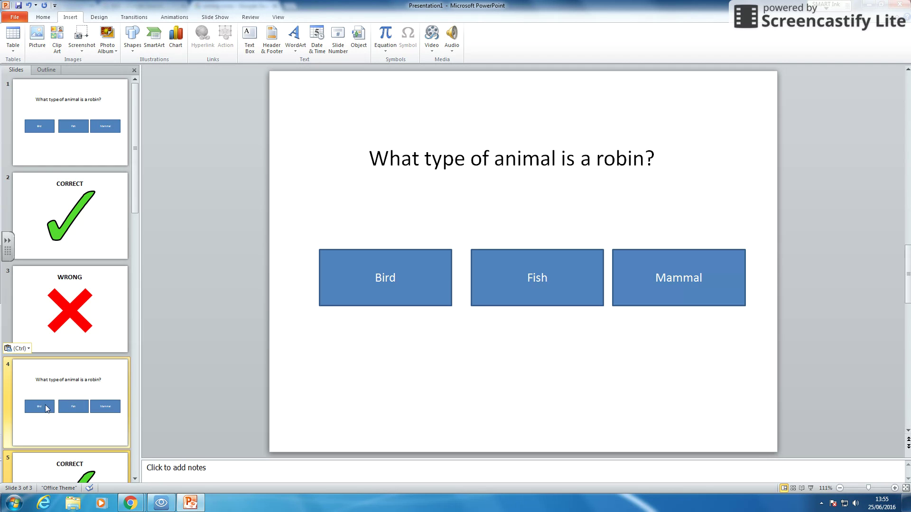
Step: Bring up the options for the Bird button on slide 4
{"action": "scroll", "coordinate": [69, 363], "scroll_direction": "down", "scroll_amount": 3}
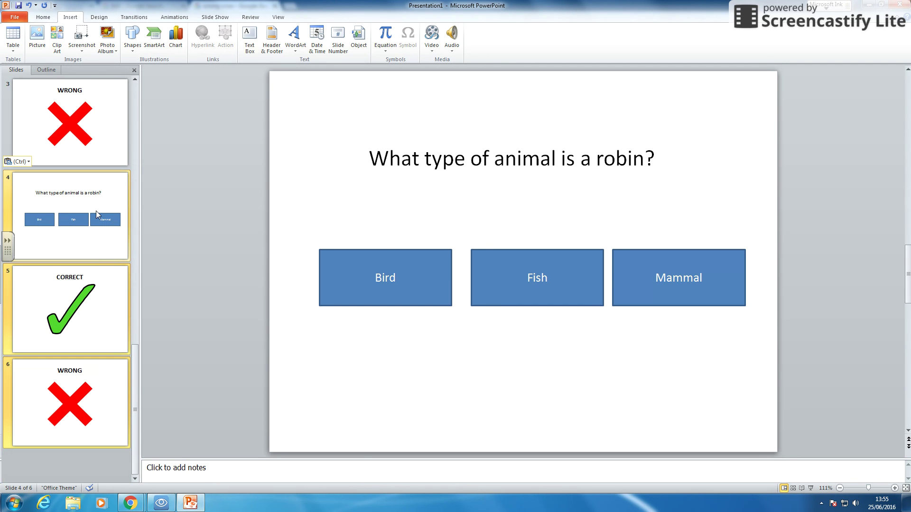
{"action": "left_click", "coordinate": [426, 295]}
{"action": "right_click", "coordinate": [426, 295]}
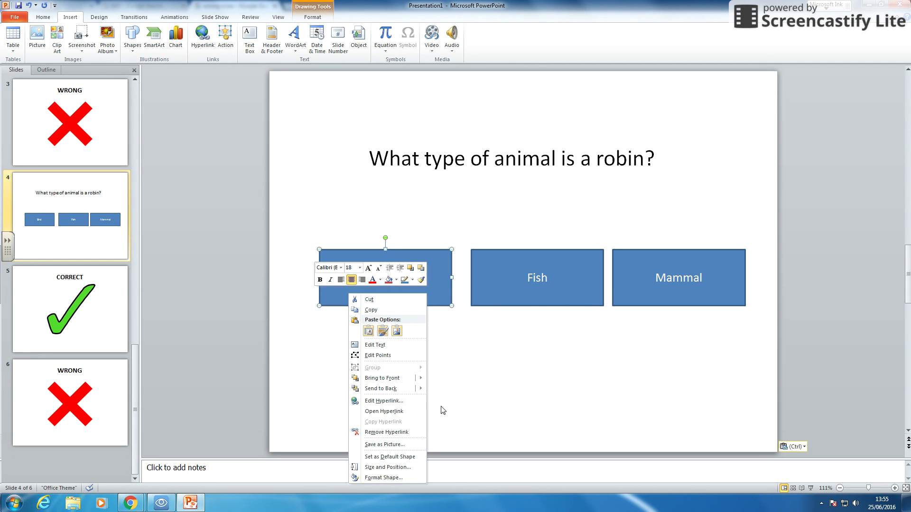
Step: Inspect the Bird button's slide-link settings and close them without changes
{"action": "left_click", "coordinate": [397, 402]}
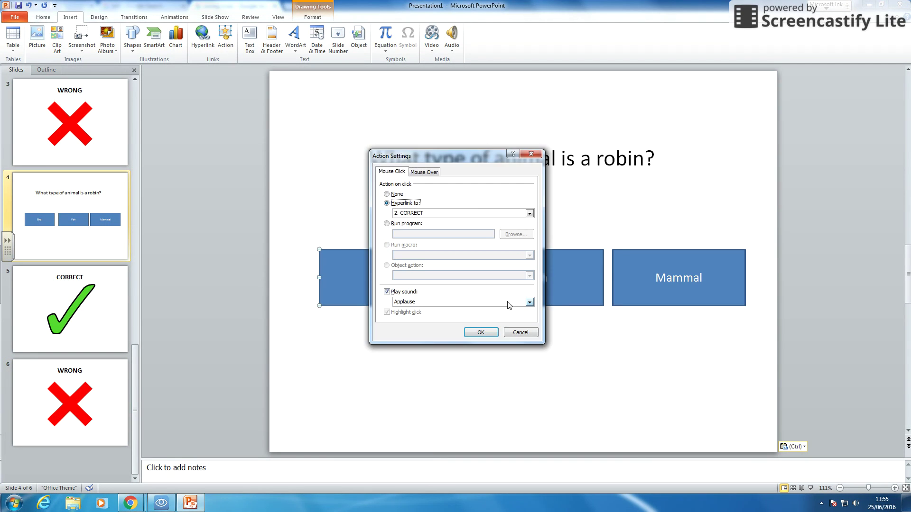
{"action": "left_click", "coordinate": [456, 219]}
{"action": "left_click", "coordinate": [446, 232]}
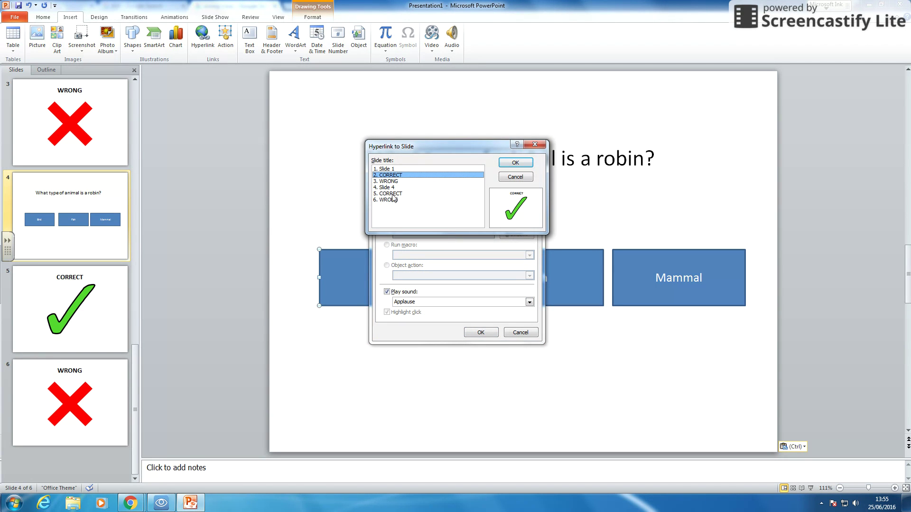
{"action": "left_click", "coordinate": [534, 144]}
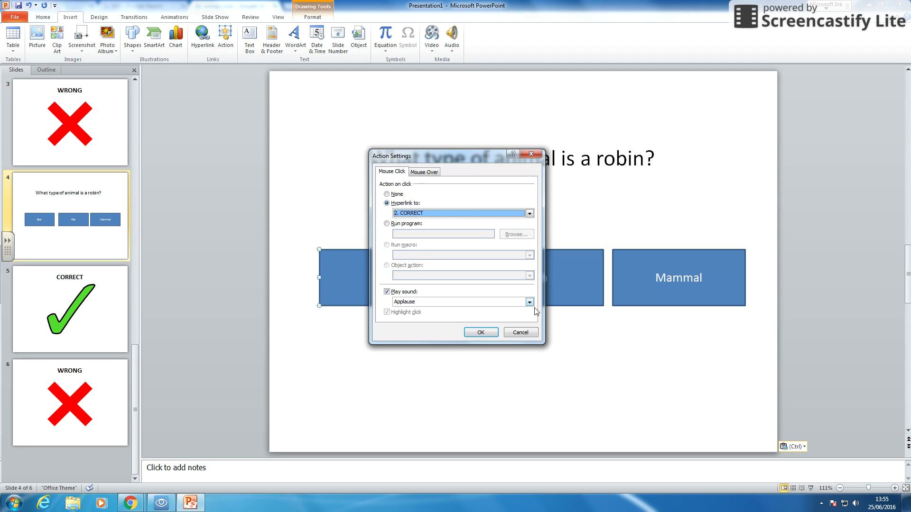
{"action": "left_click", "coordinate": [527, 161]}
Step: Replace the slide 4 question with 'Who won Euro 2012'
{"action": "left_click", "coordinate": [478, 163]}
{"action": "triple_click", "coordinate": [455, 170]}
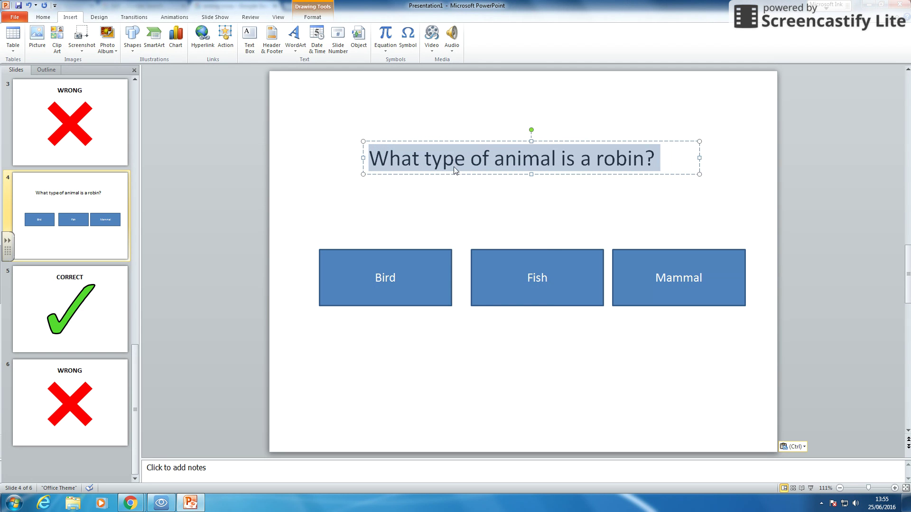
{"action": "type", "text": "Wh"}
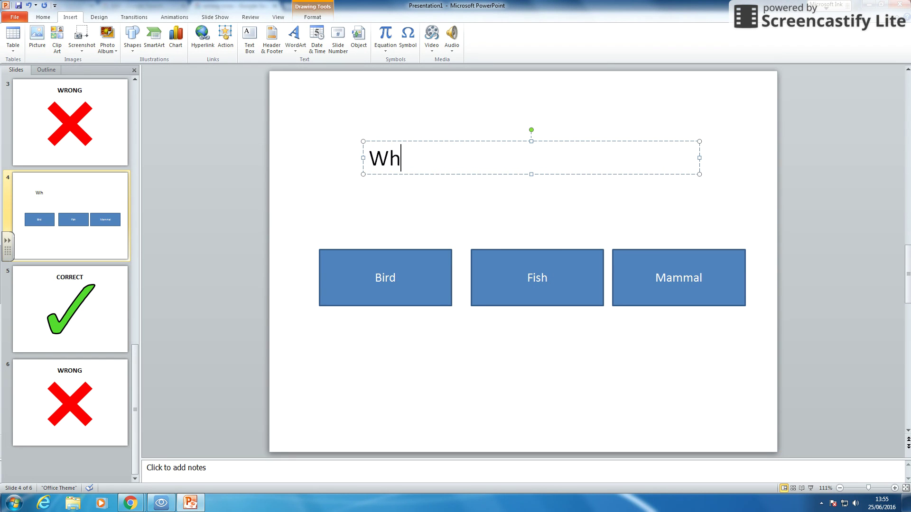
{"action": "type", "text": "o won Euro"}
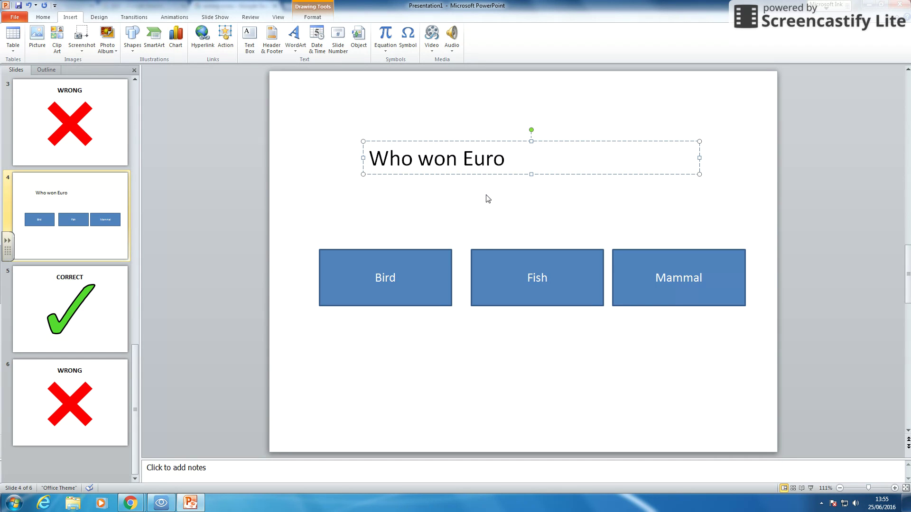
{"action": "type", "text": " 2012"}
Step: Relabel the first answer 'Germany' and link it to slide 6, WRONG
{"action": "double_click", "coordinate": [388, 275]}
{"action": "type", "text": "German"}
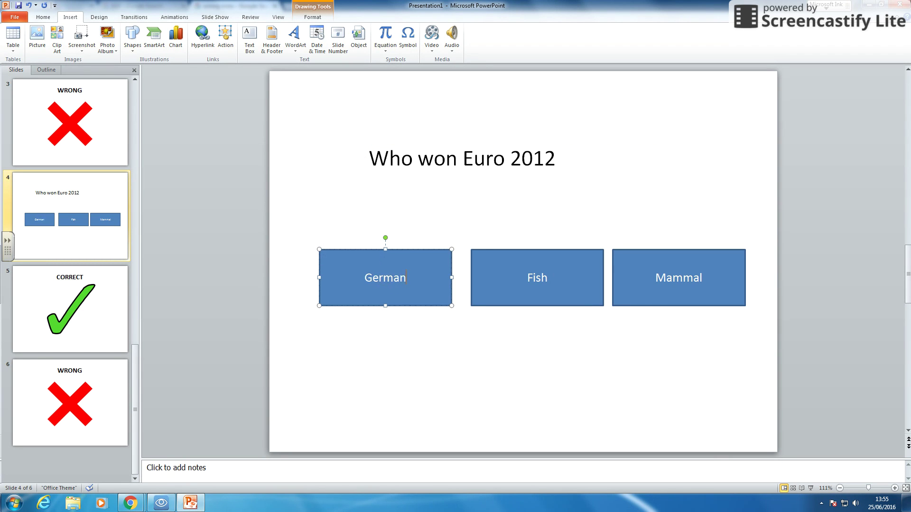
{"action": "type", "text": "y"}
{"action": "right_click", "coordinate": [439, 287]}
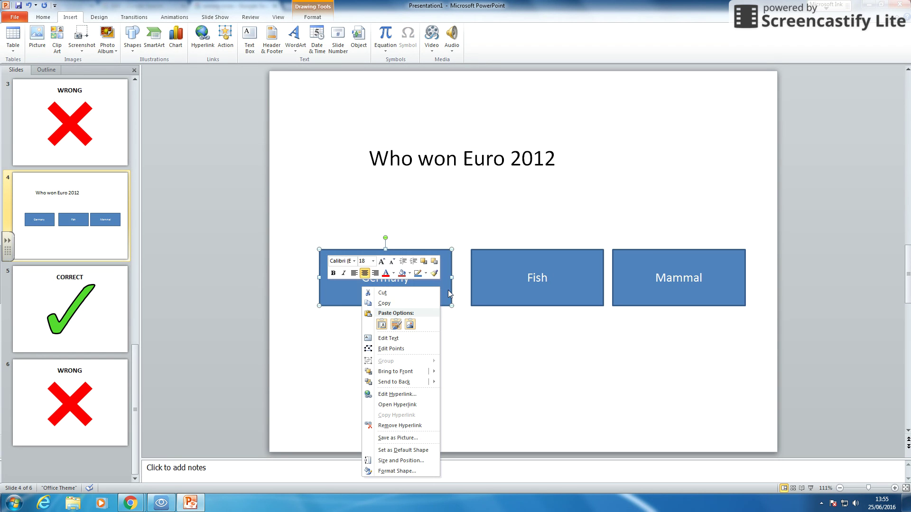
{"action": "left_click", "coordinate": [405, 400]}
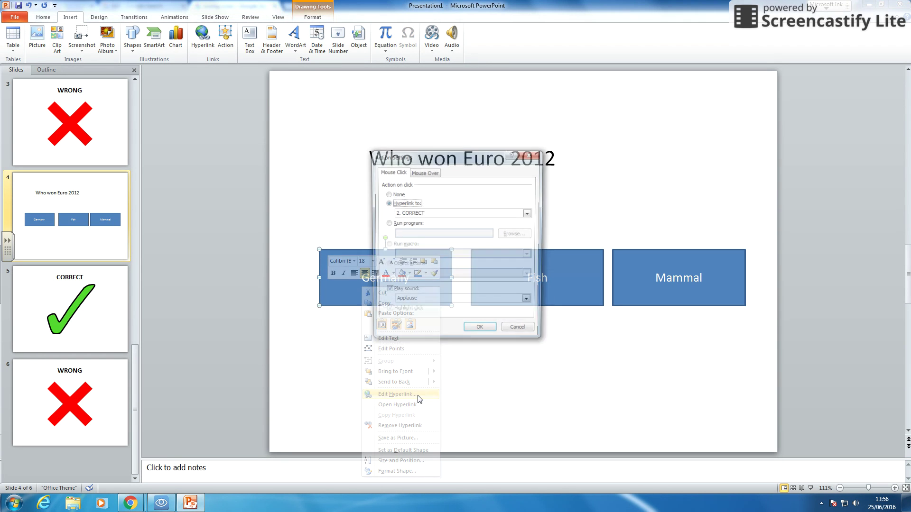
{"action": "left_click", "coordinate": [437, 212]}
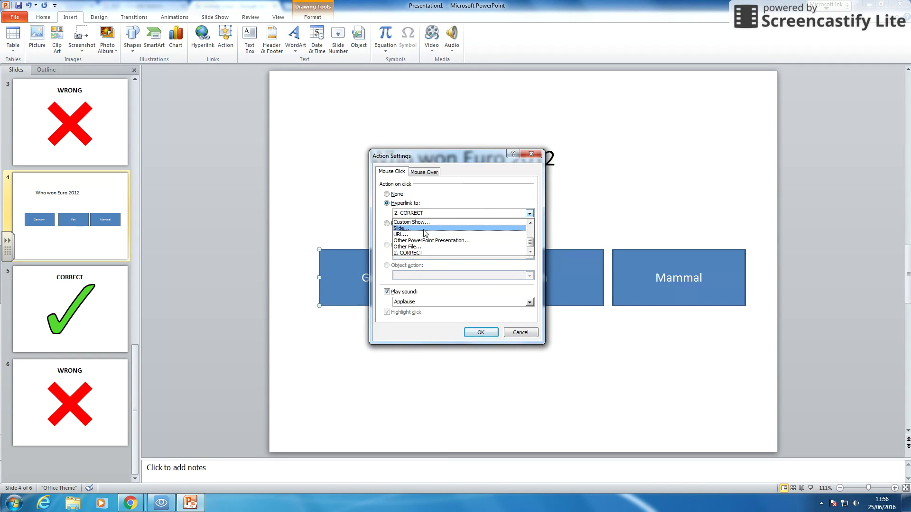
{"action": "left_click", "coordinate": [427, 231]}
{"action": "left_click", "coordinate": [437, 200]}
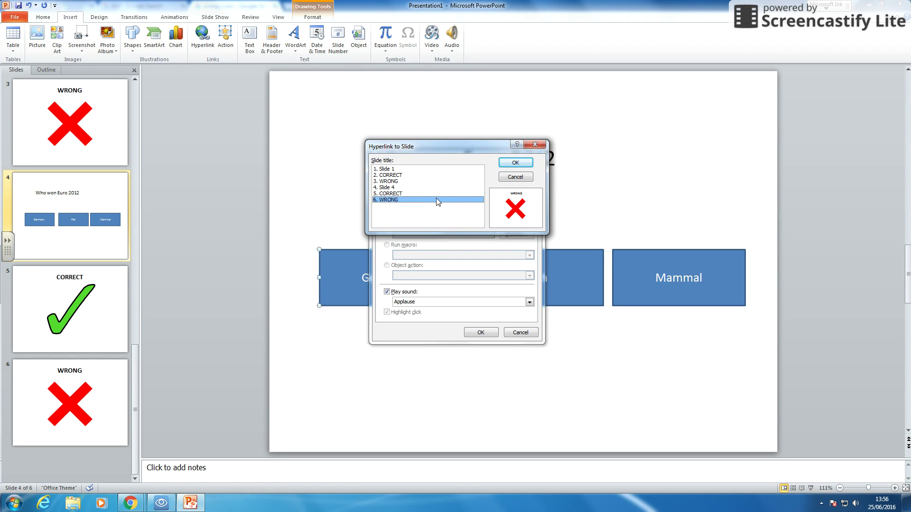
{"action": "left_click", "coordinate": [515, 163]}
Step: Set the Germany link's click sound to Voltage and confirm the action settings
{"action": "left_click", "coordinate": [431, 302]}
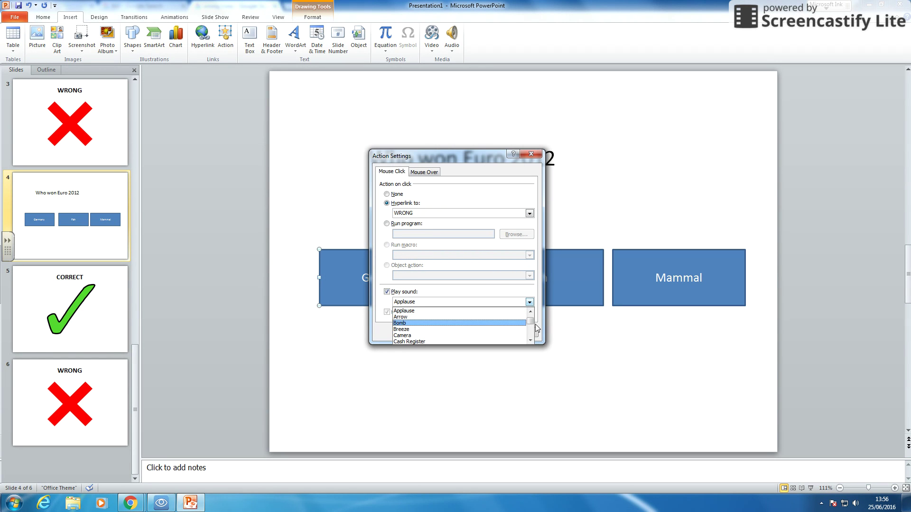
{"action": "left_click_drag", "start_coordinate": [528, 325], "coordinate": [529, 335]}
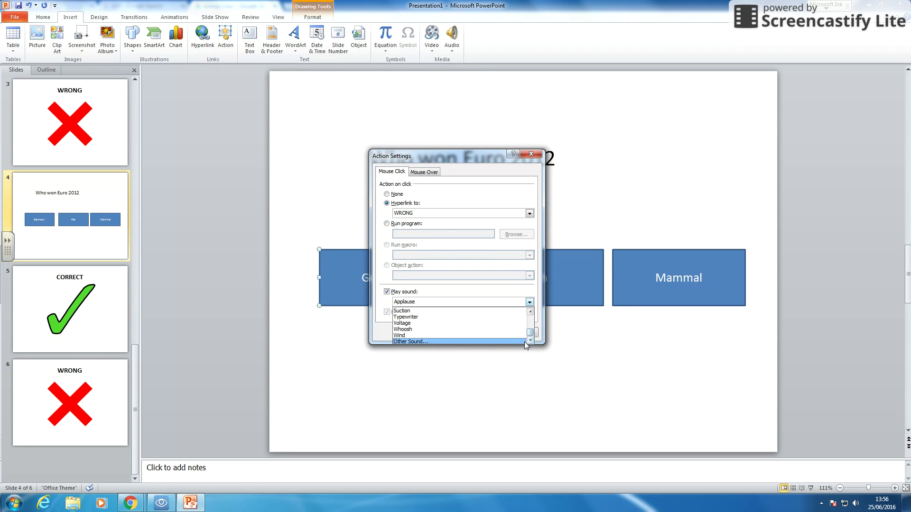
{"action": "left_click", "coordinate": [423, 323]}
{"action": "left_click", "coordinate": [473, 330]}
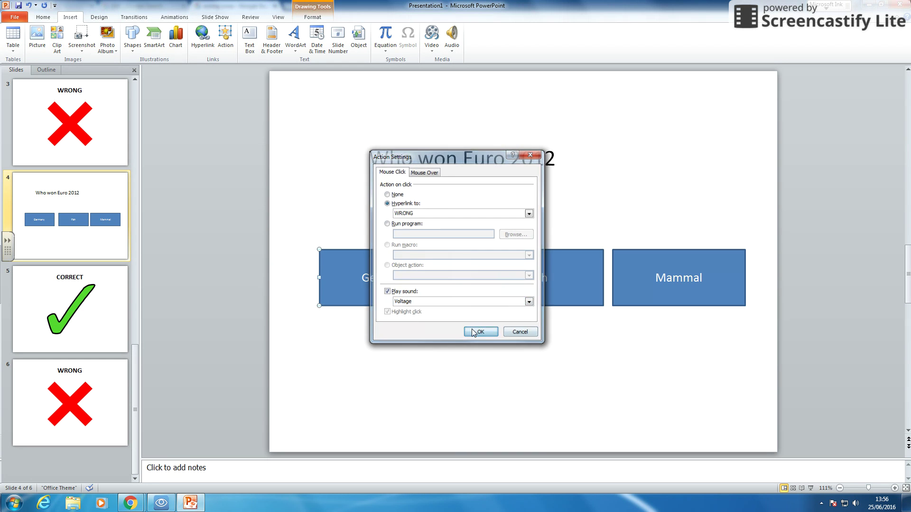
{"action": "left_click", "coordinate": [536, 278]}
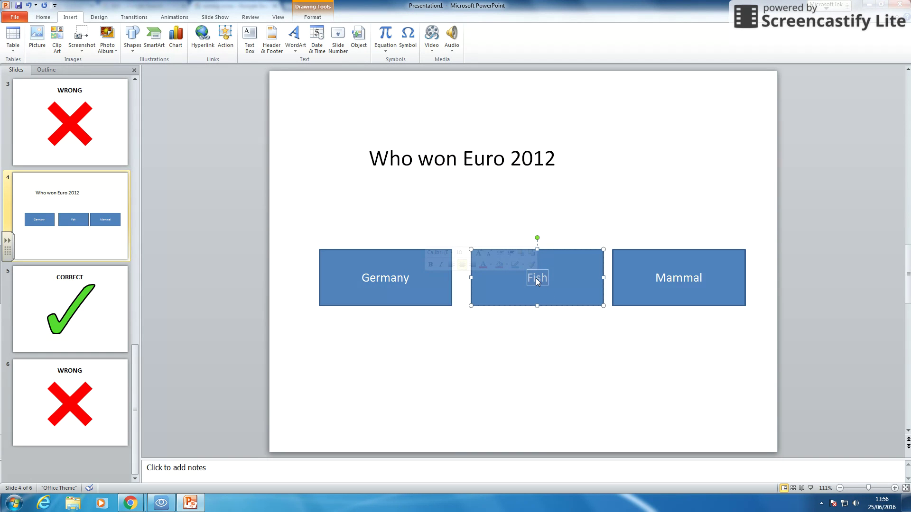
Step: Rename the other answers 'France' and 'Spain' and add a question mark to the title
{"action": "type", "text": "France"}
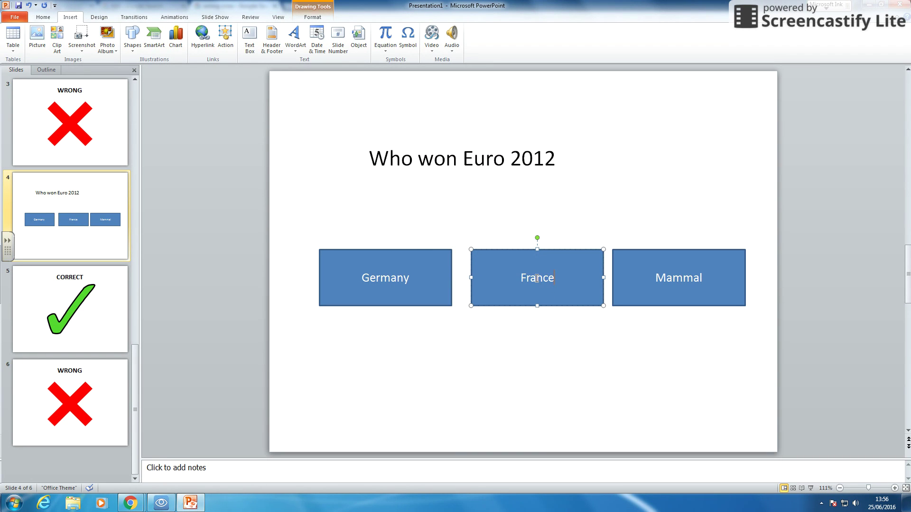
{"action": "left_click", "coordinate": [637, 277]}
{"action": "double_click", "coordinate": [668, 280]}
{"action": "left_click", "coordinate": [544, 157]}
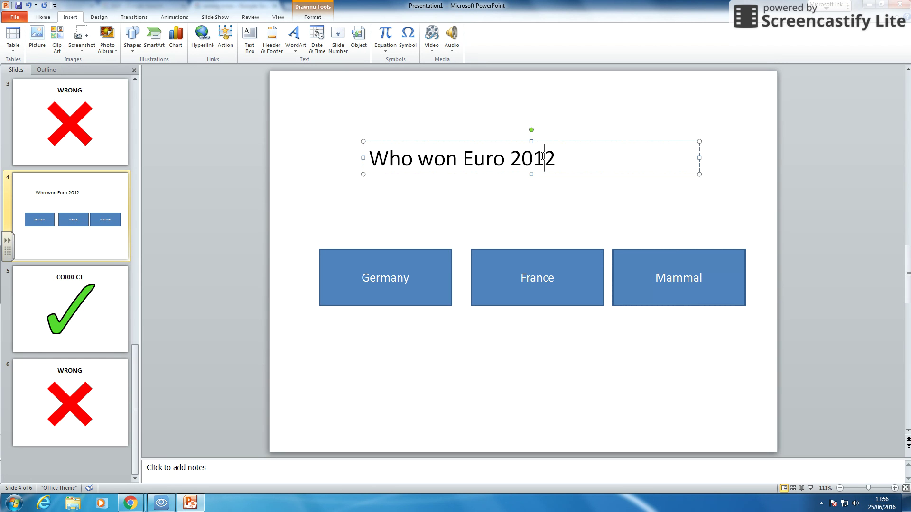
{"action": "type", "text": "/"}
{"action": "double_click", "coordinate": [677, 280]}
{"action": "type", "text": "Spain"}
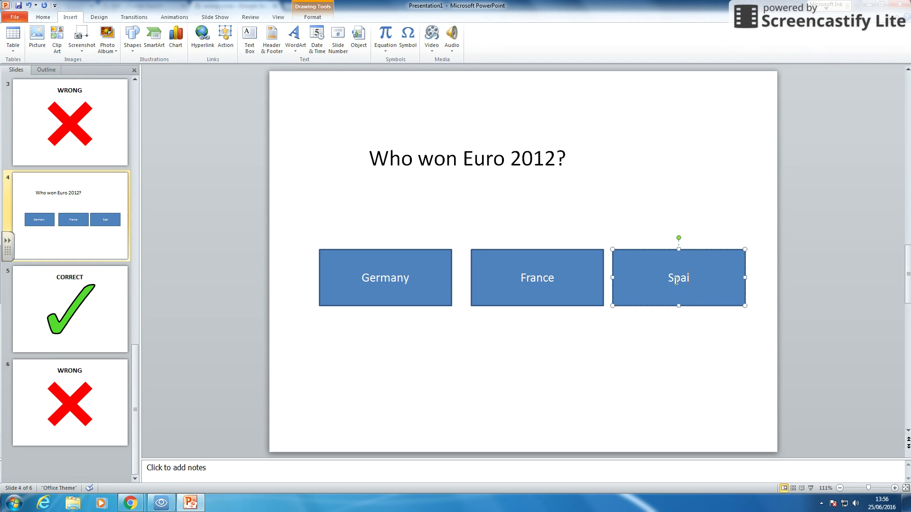
{"action": "left_click", "coordinate": [671, 394]}
Step: Link the Spain answer to slide 5, CORRECT, with the Applause sound
{"action": "right_click", "coordinate": [700, 298]}
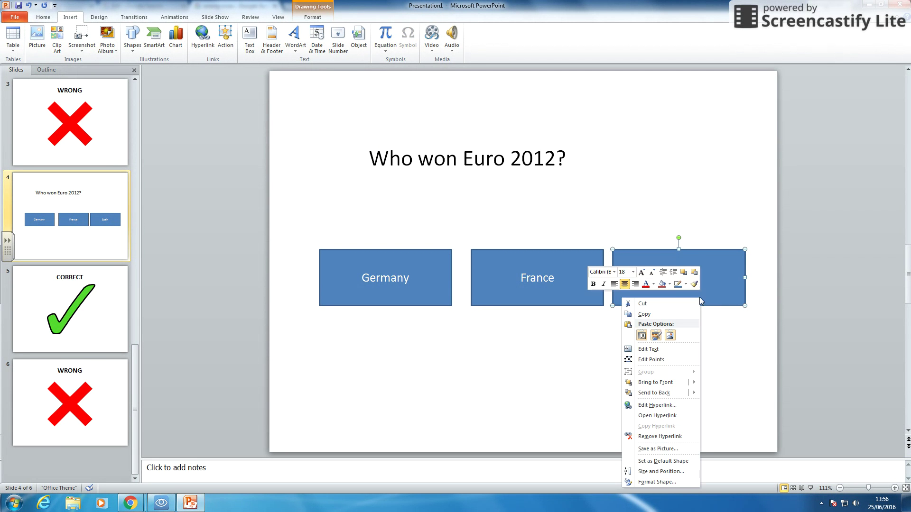
{"action": "left_click", "coordinate": [665, 405]}
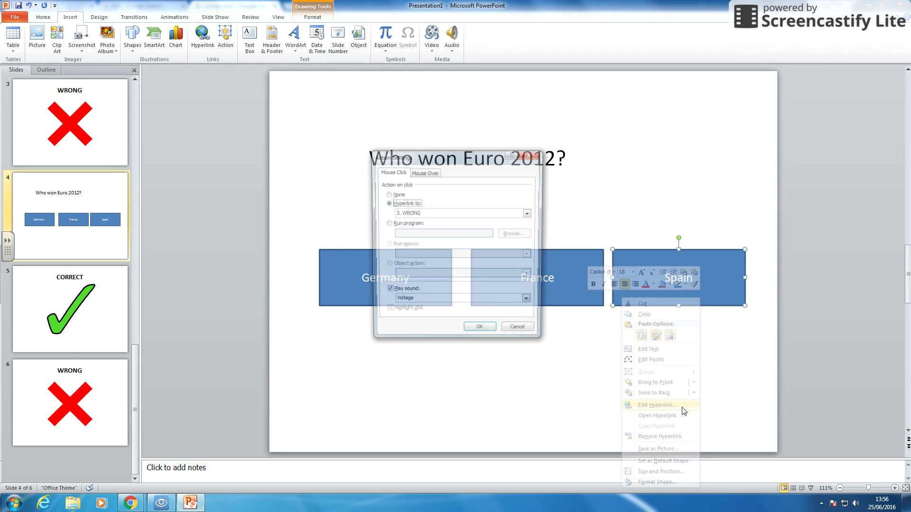
{"action": "left_click", "coordinate": [439, 213]}
{"action": "left_click", "coordinate": [401, 228]}
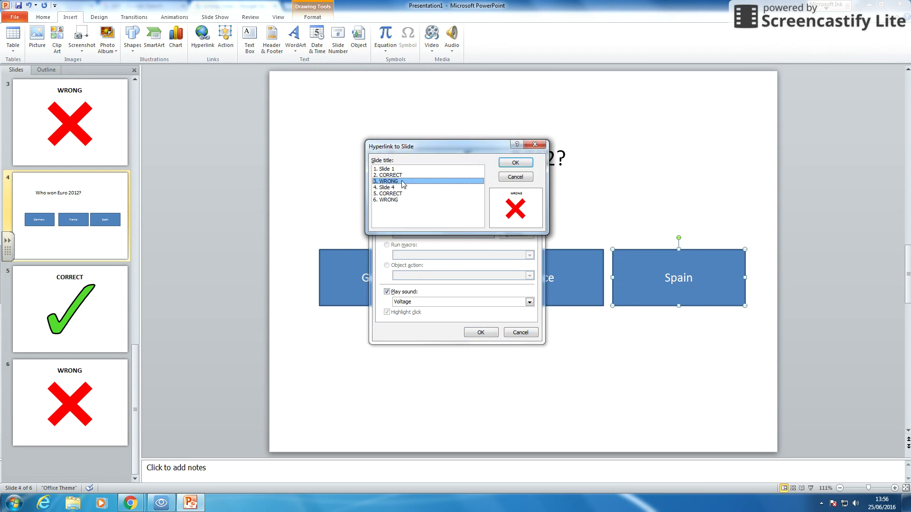
{"action": "left_click", "coordinate": [396, 194]}
{"action": "left_click", "coordinate": [515, 162]}
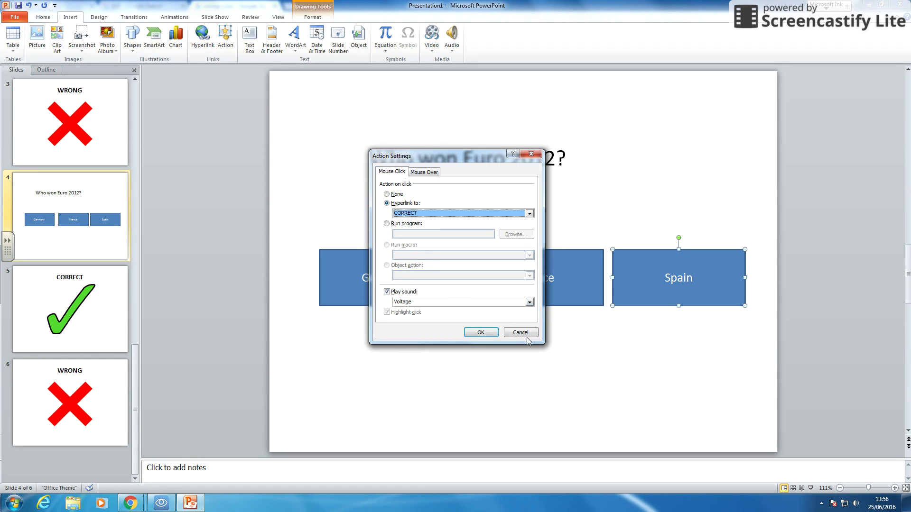
{"action": "left_click", "coordinate": [458, 299]}
{"action": "scroll", "coordinate": [451, 319], "scroll_direction": "up", "scroll_amount": 5}
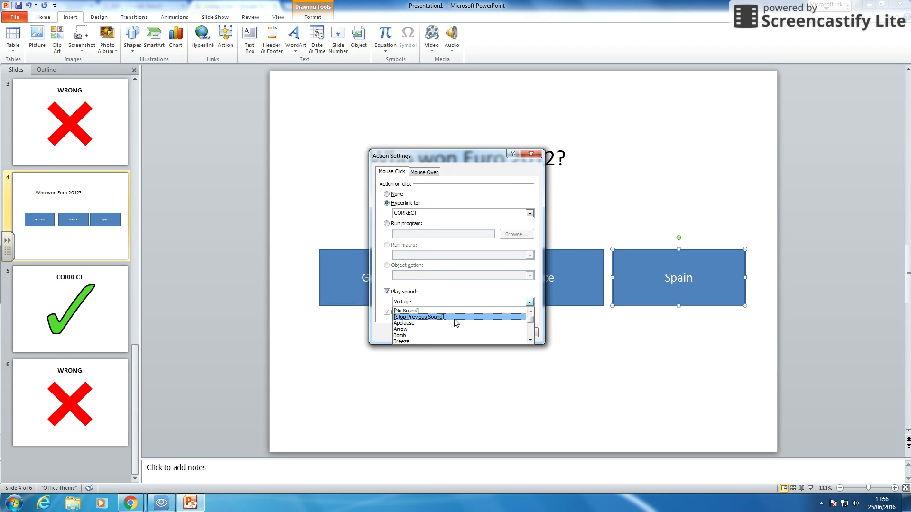
{"action": "left_click", "coordinate": [448, 325]}
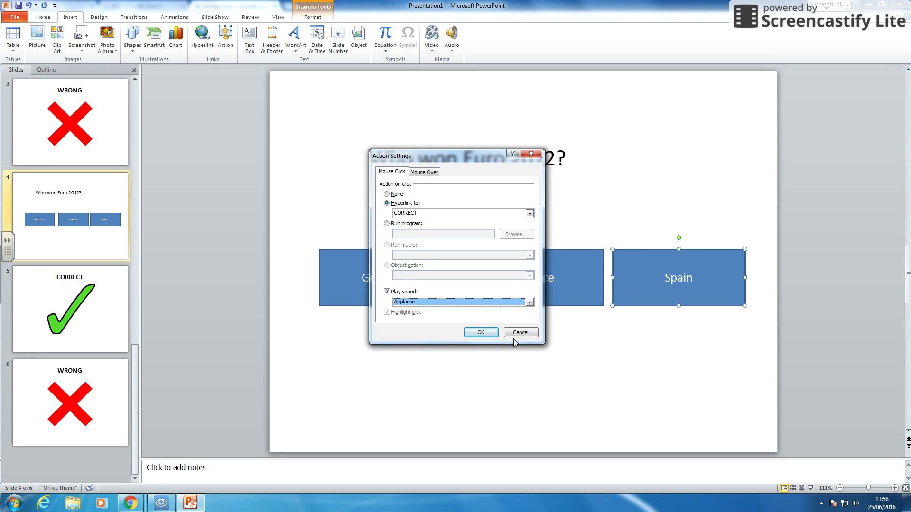
{"action": "left_click", "coordinate": [481, 333]}
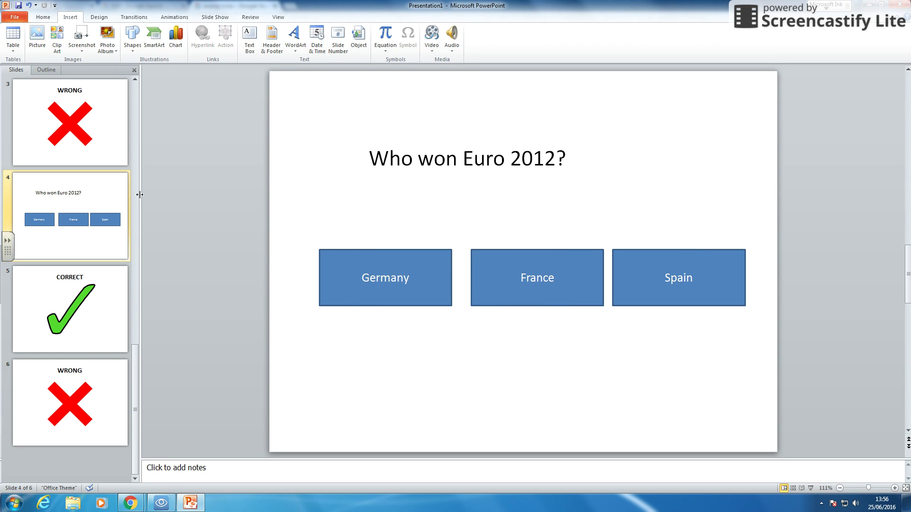
Step: Run the slide show from slide 1, answer Bird to confirm it reaches CORRECT, then exit
{"action": "left_click", "coordinate": [85, 154]}
{"action": "scroll", "coordinate": [98, 159], "scroll_direction": "up", "scroll_amount": 4}
{"action": "left_click", "coordinate": [104, 134]}
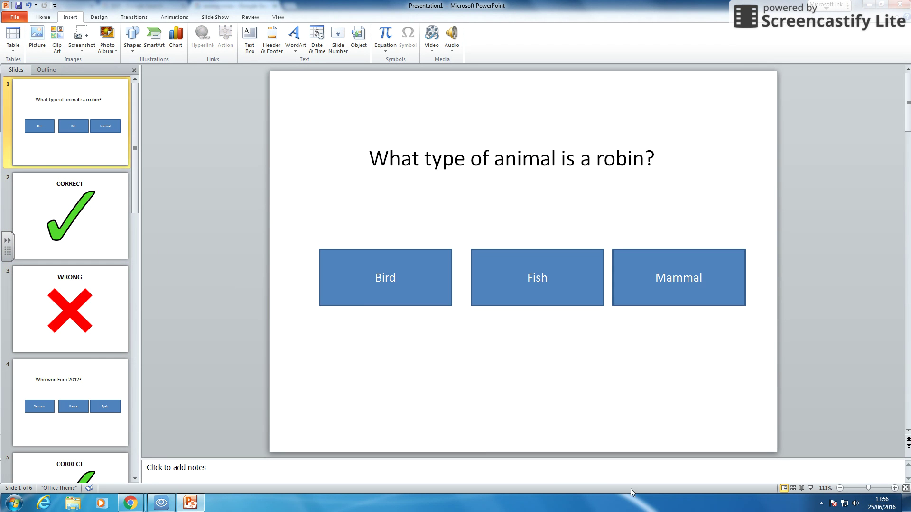
{"action": "left_click", "coordinate": [811, 488]}
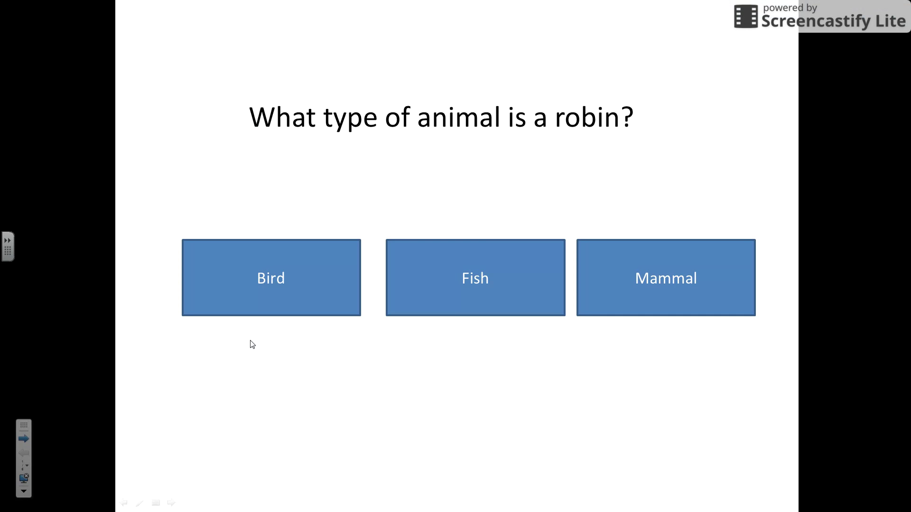
{"action": "left_click", "coordinate": [318, 315]}
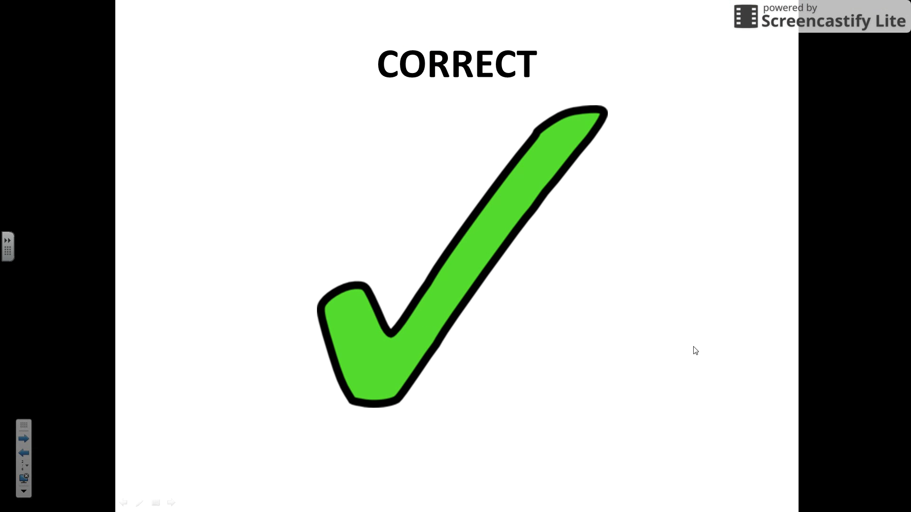
{"action": "key", "text": "Escape"}
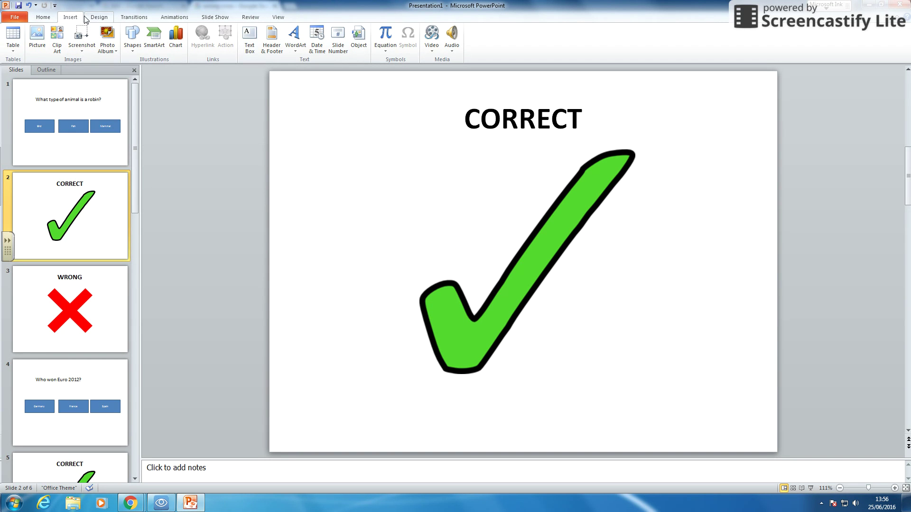
Step: Draw a custom action button at the CORRECT slide's bottom right, linked to Slide 4
{"action": "left_click", "coordinate": [132, 36]}
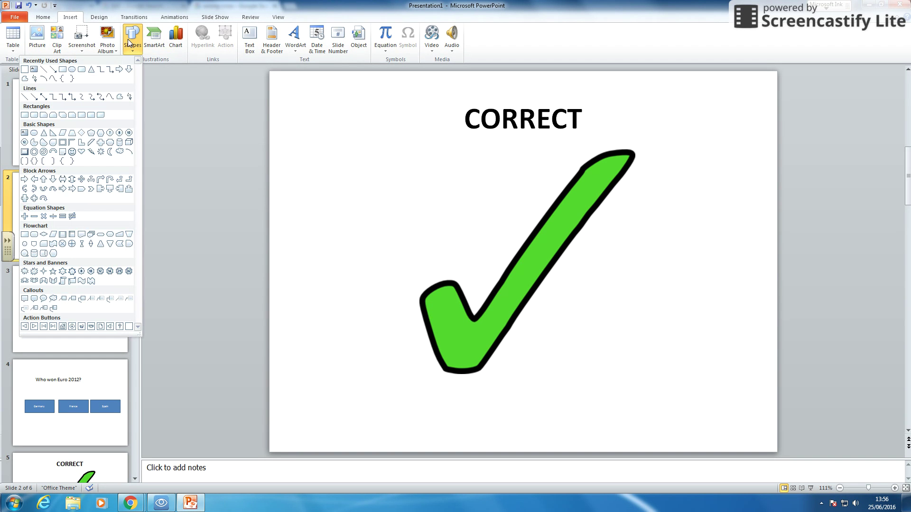
{"action": "left_click", "coordinate": [128, 327]}
{"action": "mouse_move", "coordinate": [639, 361]}
{"action": "left_mouse_down"}
{"action": "mouse_move", "coordinate": [708, 417]}
{"action": "mouse_move", "coordinate": [747, 426]}
{"action": "mouse_move", "coordinate": [750, 407]}
{"action": "left_mouse_up"}
{"action": "left_click", "coordinate": [394, 203]}
{"action": "left_click", "coordinate": [417, 213]}
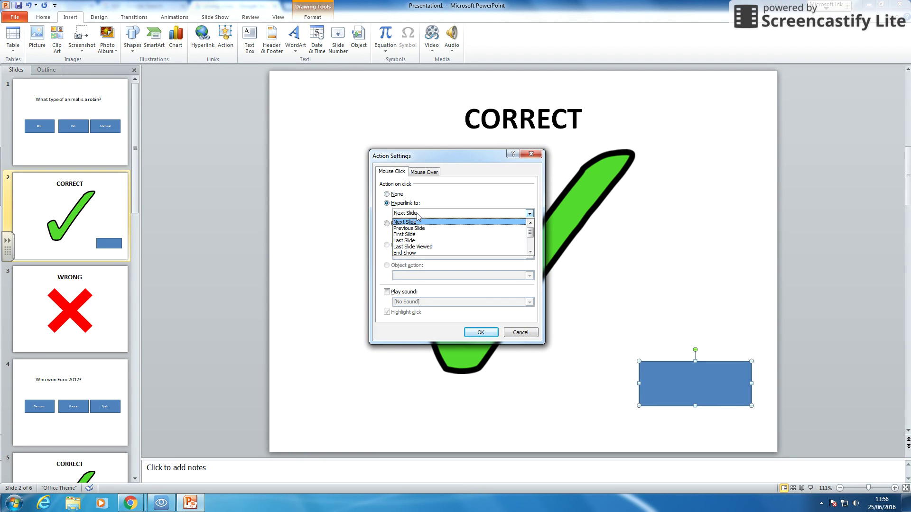
{"action": "scroll", "coordinate": [433, 256], "scroll_direction": "down", "scroll_amount": 2}
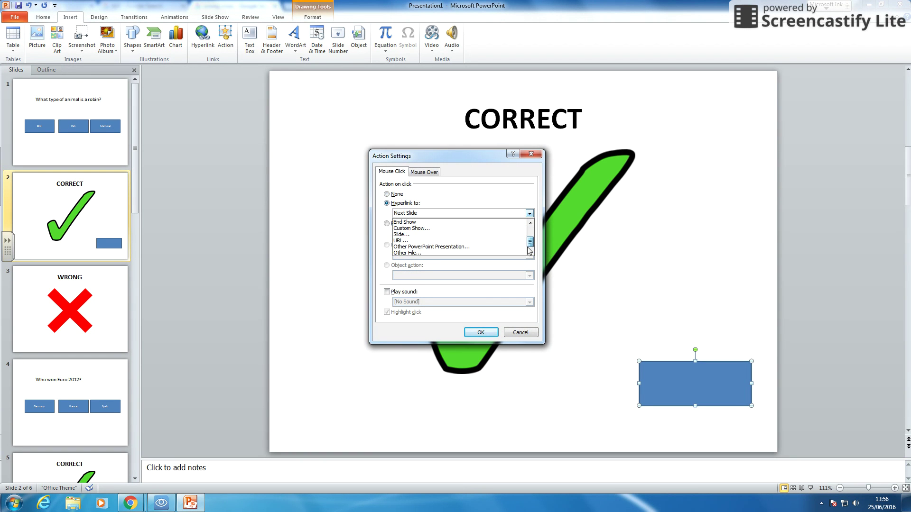
{"action": "left_click", "coordinate": [408, 234]}
{"action": "left_click", "coordinate": [390, 187]}
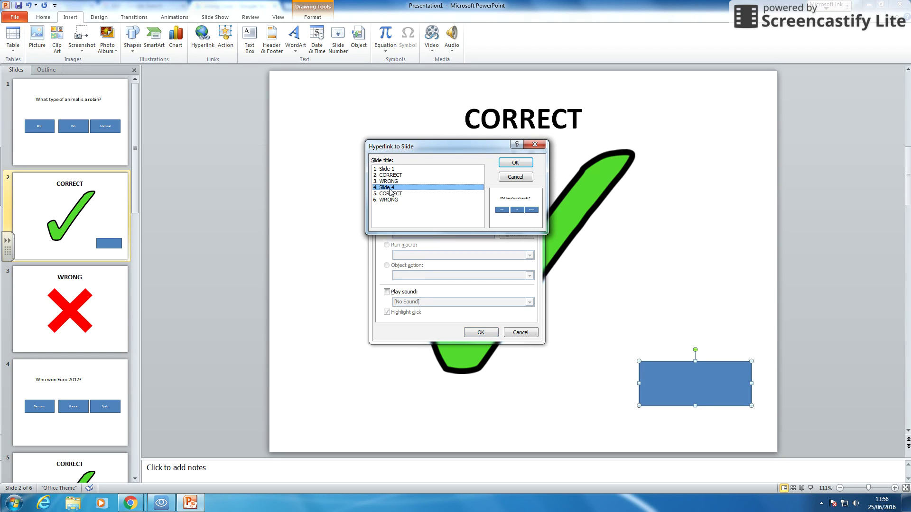
{"action": "left_click", "coordinate": [517, 161]}
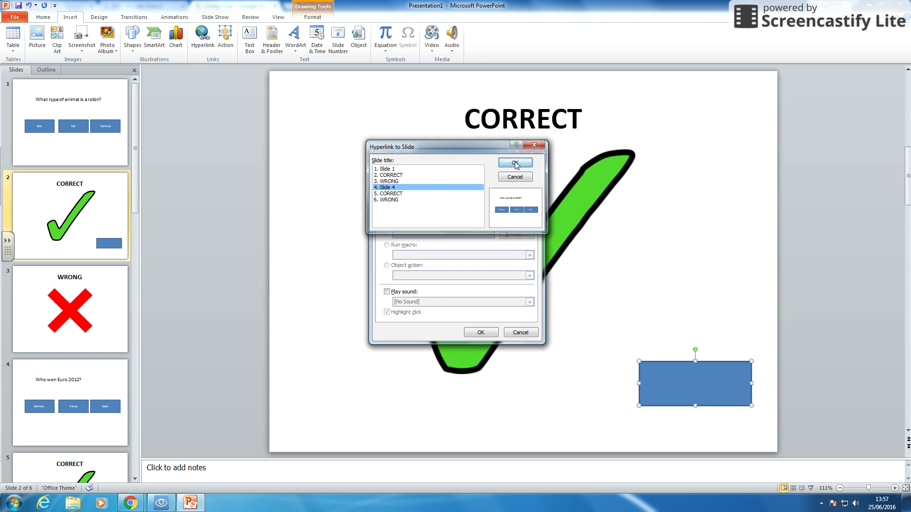
{"action": "left_click", "coordinate": [479, 332]}
Step: Label the button 'Next Question' and copy it
{"action": "right_click", "coordinate": [688, 385]}
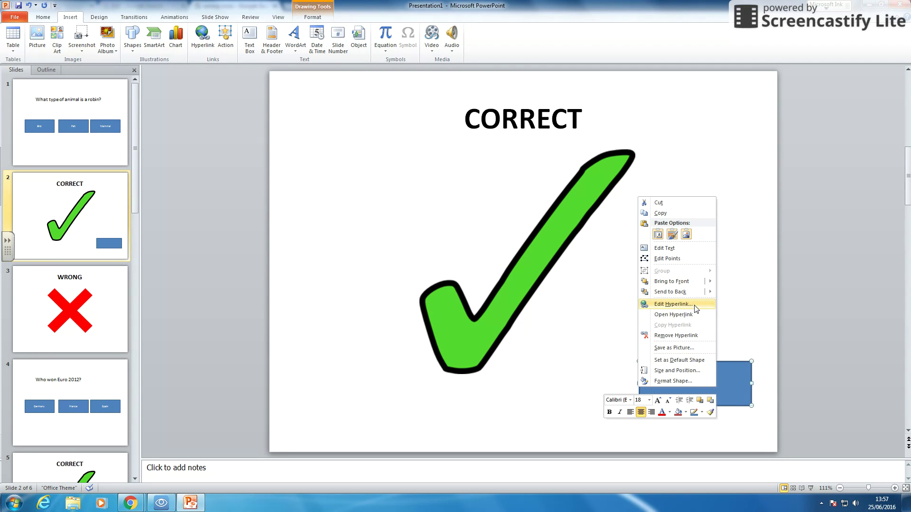
{"action": "left_click", "coordinate": [684, 248]}
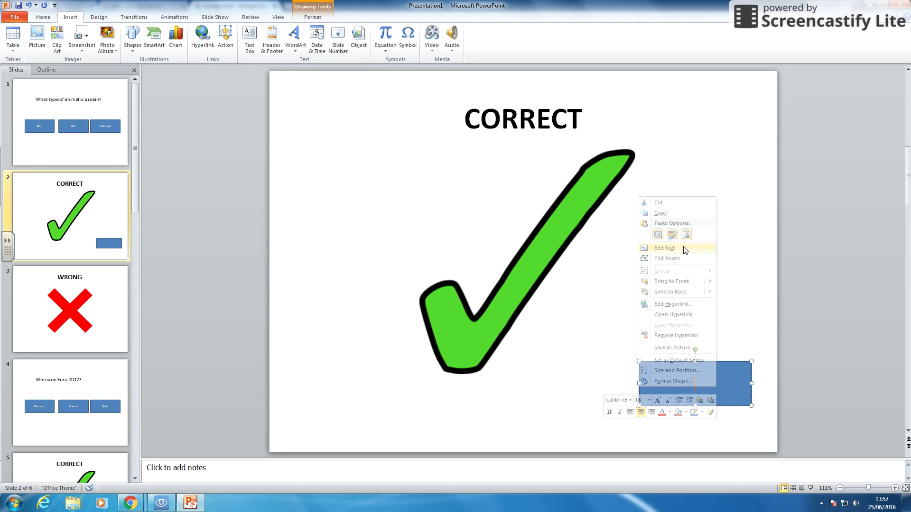
{"action": "type", "text": "Next "}
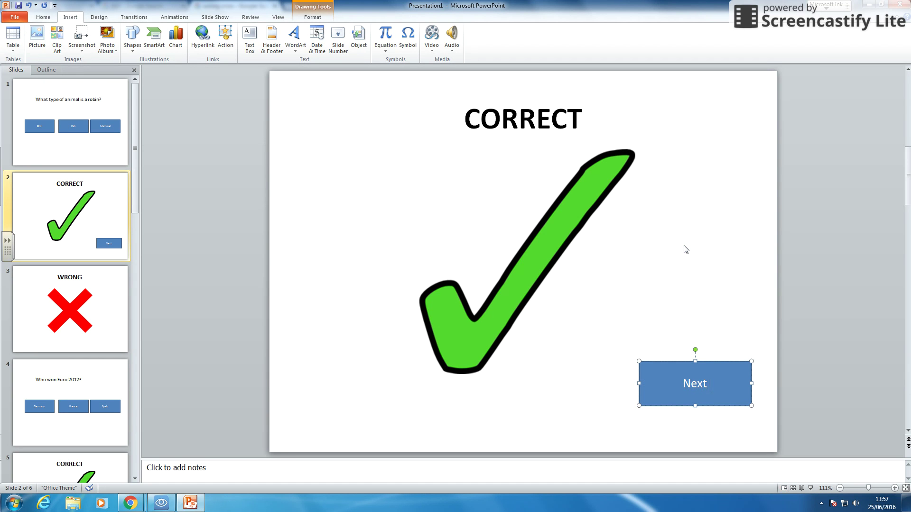
{"action": "type", "text": "Question"}
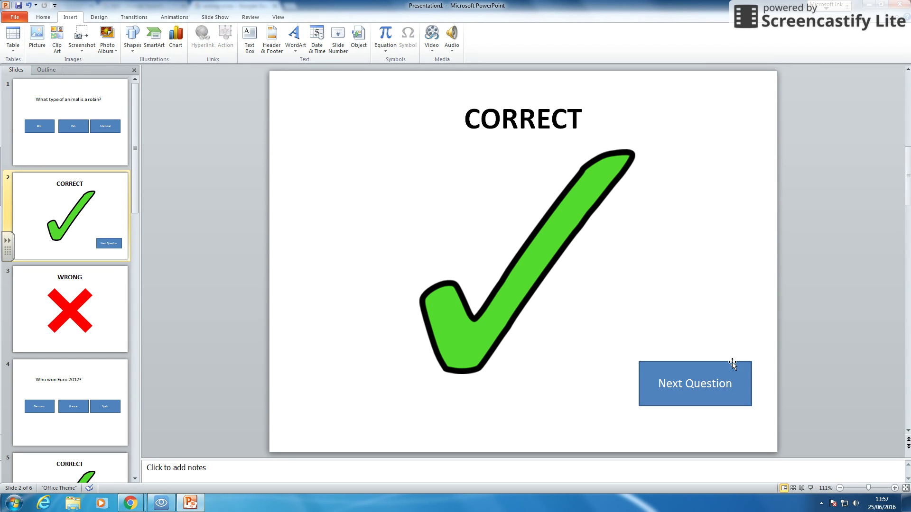
{"action": "key", "text": "Escape"}
{"action": "key", "text": "ctrl+c"}
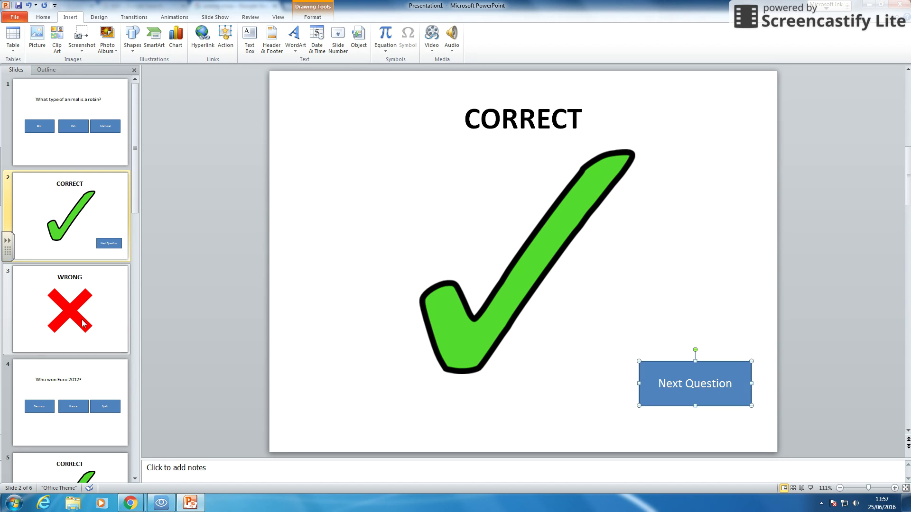
Step: Paste the button onto the WRONG slide and relabel it 'Back to question'
{"action": "key", "text": "Page_Down"}
{"action": "key", "text": "ctrl+v"}
{"action": "triple_click", "coordinate": [695, 386]}
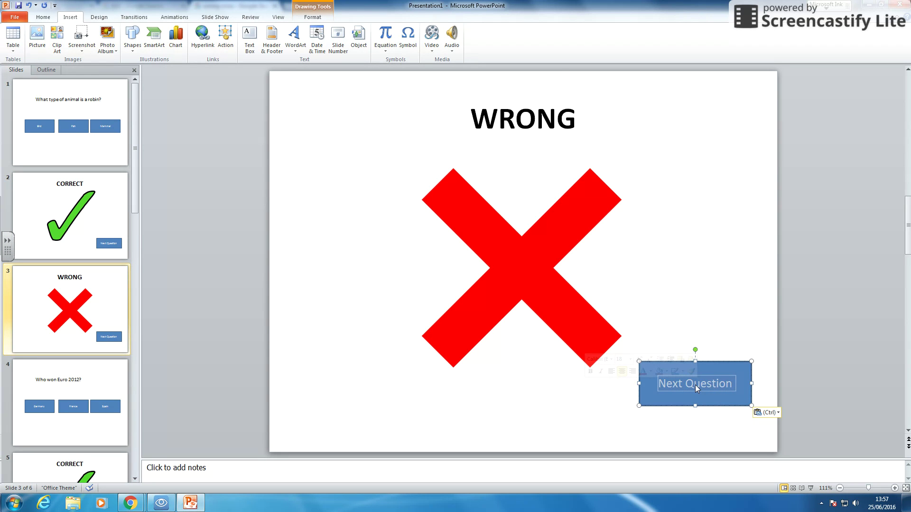
{"action": "type", "text": "Back to "}
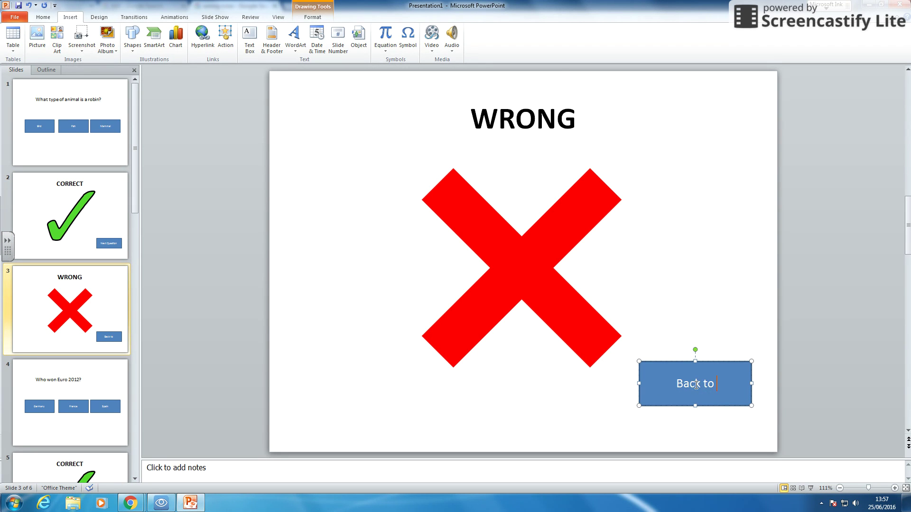
{"action": "type", "text": "question"}
{"action": "left_click", "coordinate": [712, 319]}
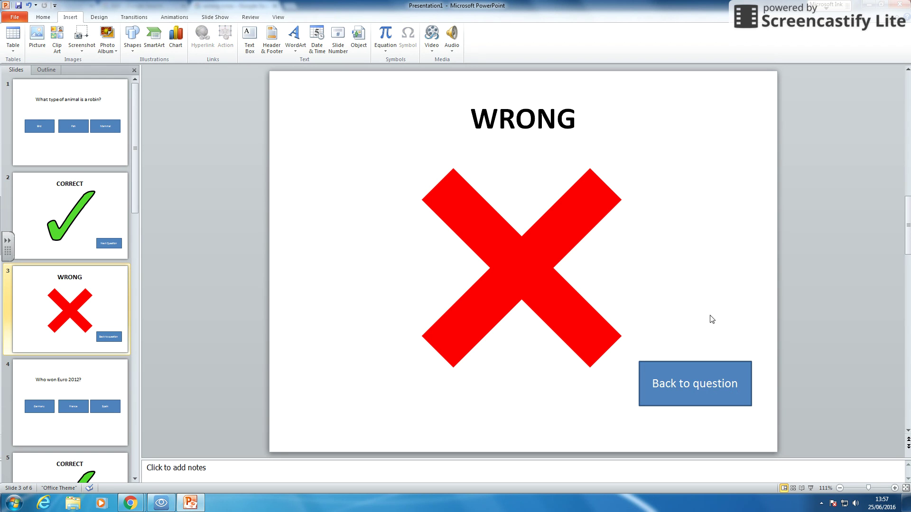
Step: Link the Back to question button to Slide 1
{"action": "right_click", "coordinate": [736, 371]}
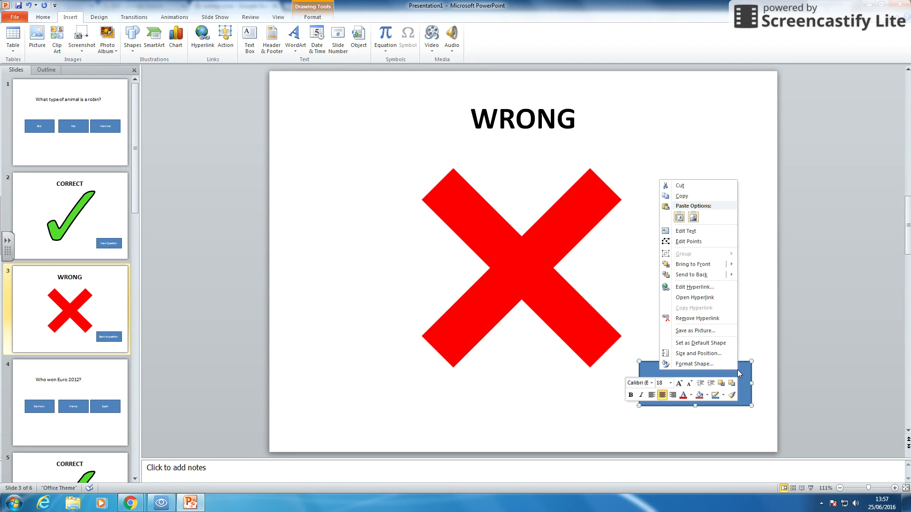
{"action": "left_click", "coordinate": [701, 291]}
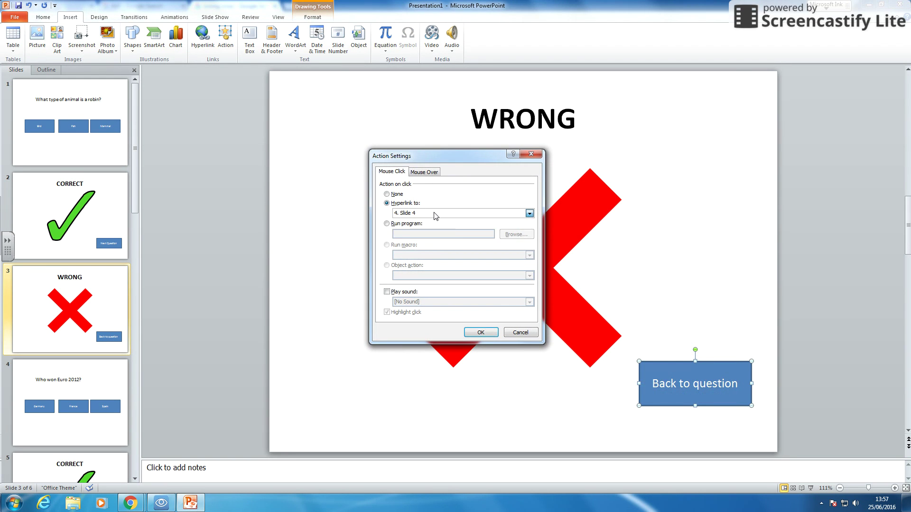
{"action": "left_click", "coordinate": [529, 214]}
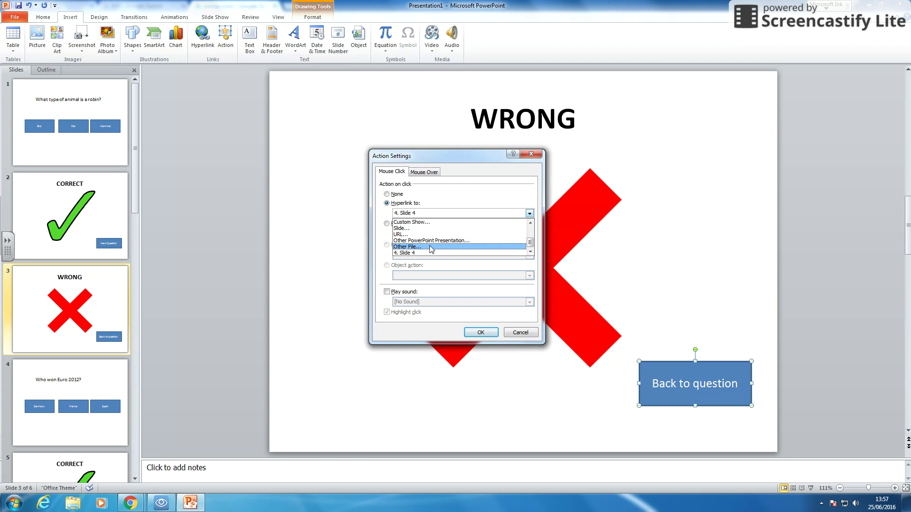
{"action": "left_click", "coordinate": [413, 228]}
{"action": "left_click", "coordinate": [392, 170]}
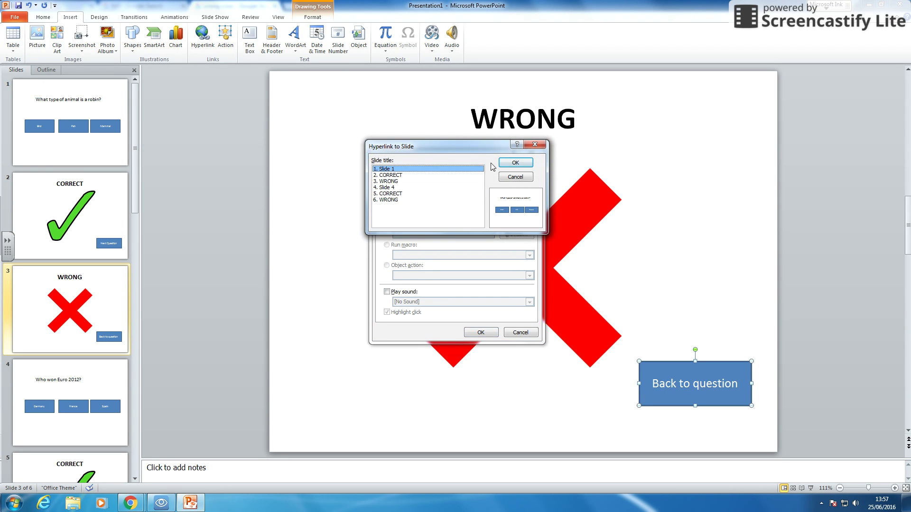
{"action": "left_click", "coordinate": [508, 163]}
{"action": "left_click", "coordinate": [494, 334]}
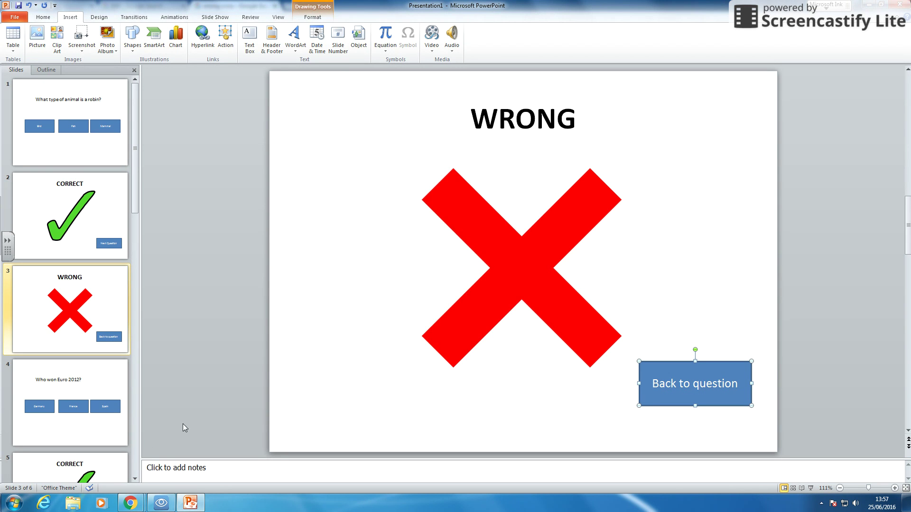
{"action": "left_click", "coordinate": [110, 414]}
Step: Paste the button onto slide 6, the second WRONG slide, and relabel it 'Back to question'
{"action": "left_click", "coordinate": [98, 397]}
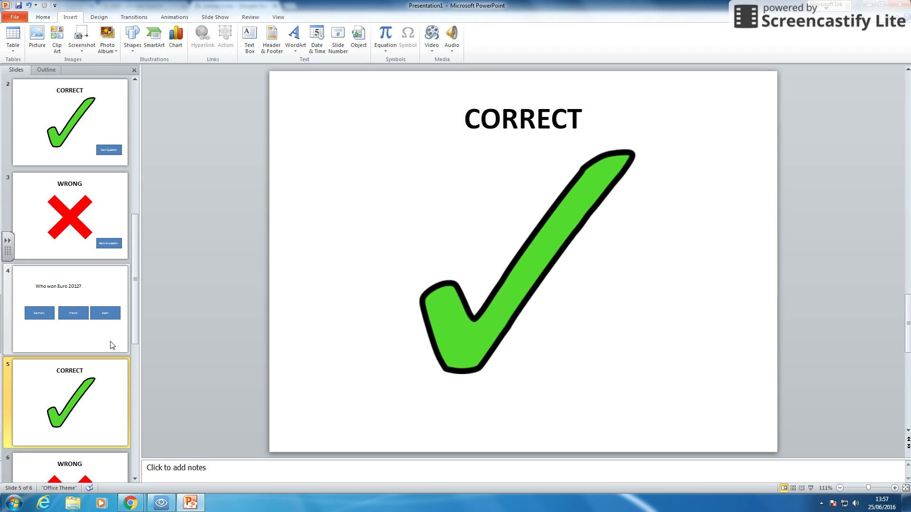
{"action": "left_click", "coordinate": [112, 346]}
{"action": "left_click", "coordinate": [119, 385]}
{"action": "scroll", "coordinate": [603, 342], "scroll_direction": "down", "scroll_amount": 1}
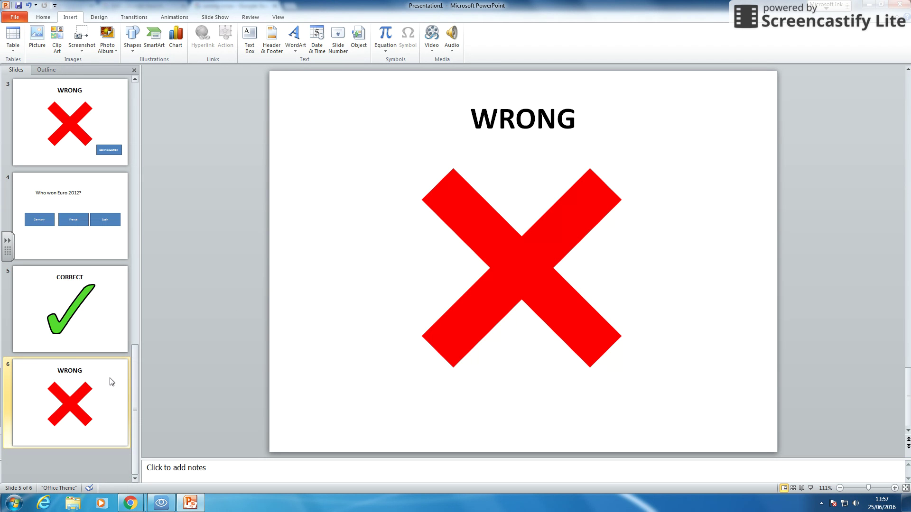
{"action": "key", "text": "ctrl+v"}
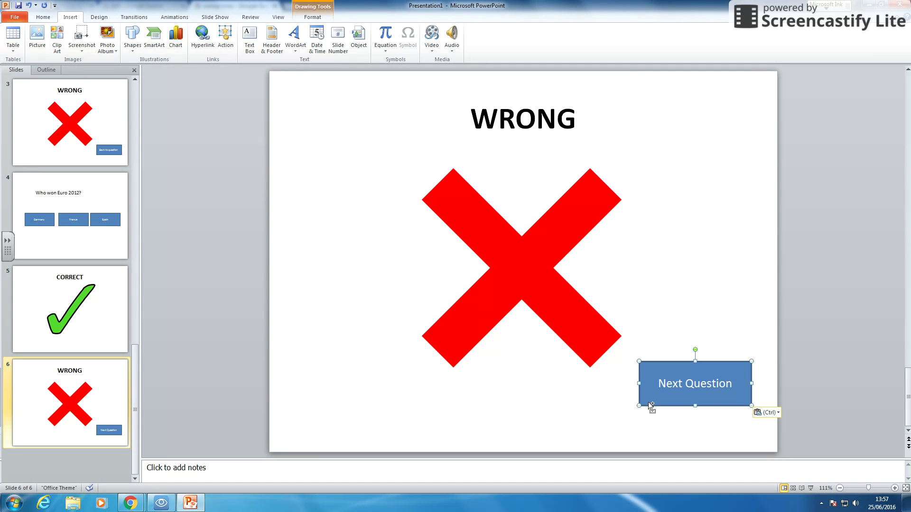
{"action": "right_click", "coordinate": [648, 403]}
{"action": "left_click", "coordinate": [716, 384]}
{"action": "key", "text": "ctrl+a"}
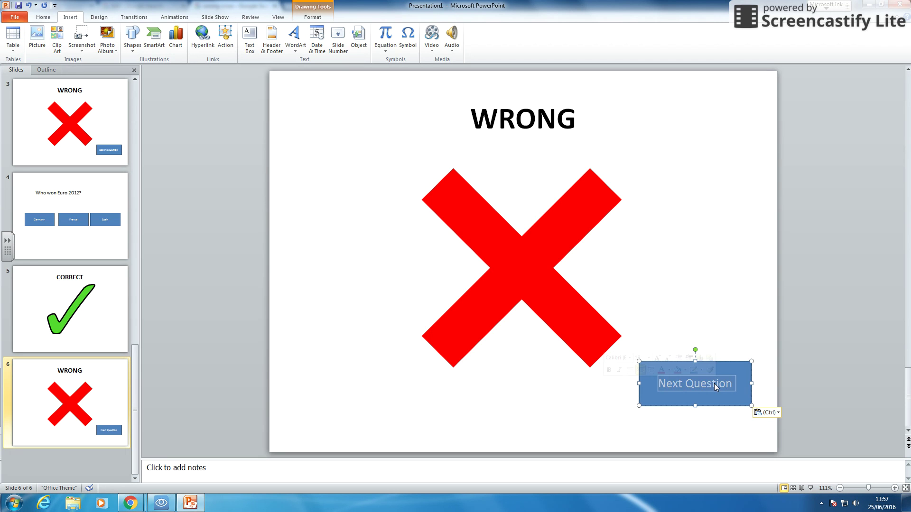
{"action": "type", "text": "Back to question"}
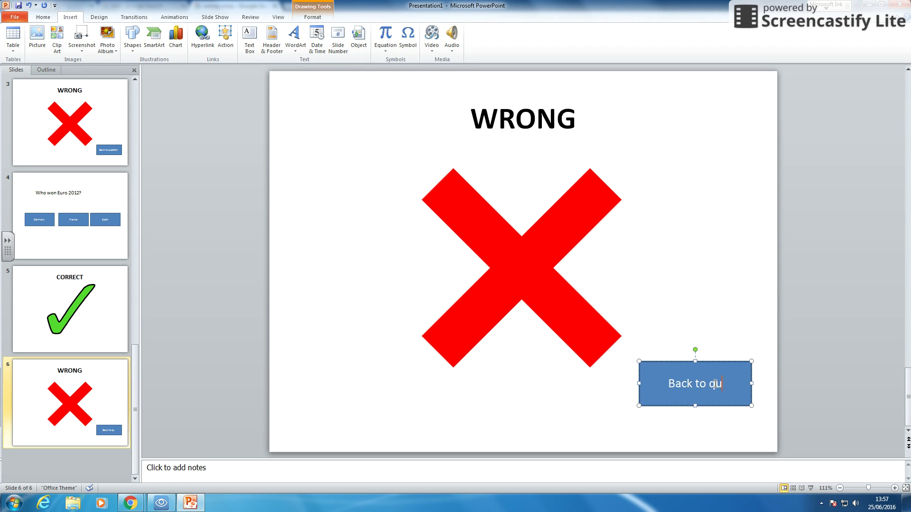
Step: Set the Back to question button to link to Slide 4
{"action": "left_click", "coordinate": [639, 332]}
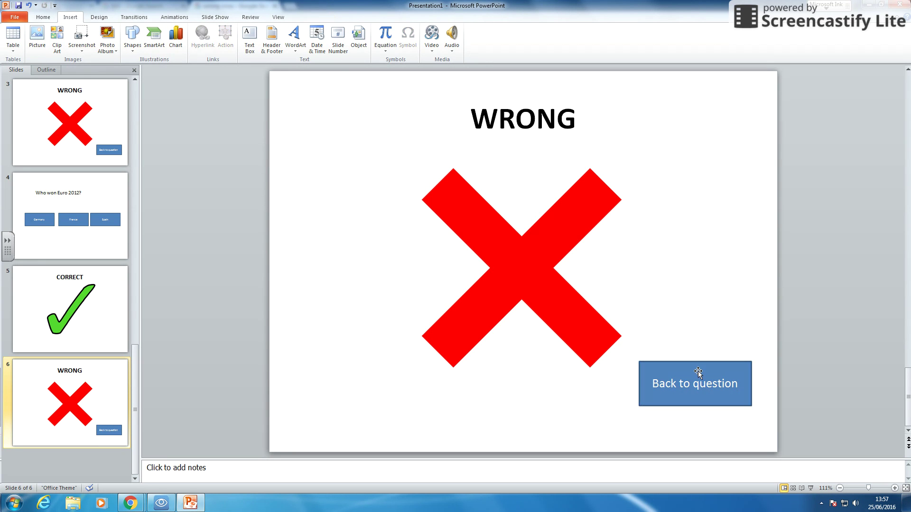
{"action": "left_click", "coordinate": [697, 372]}
{"action": "right_click", "coordinate": [697, 372]}
{"action": "left_click", "coordinate": [671, 289]}
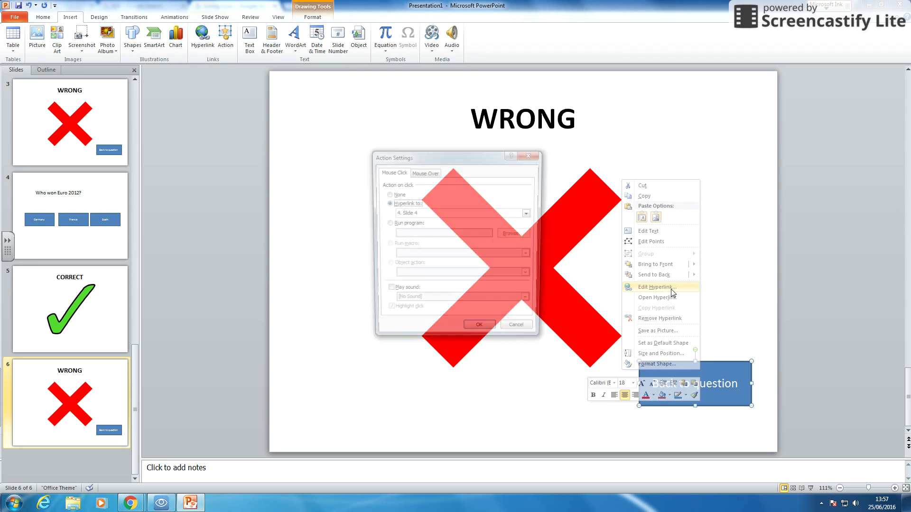
{"action": "left_click", "coordinate": [417, 214]}
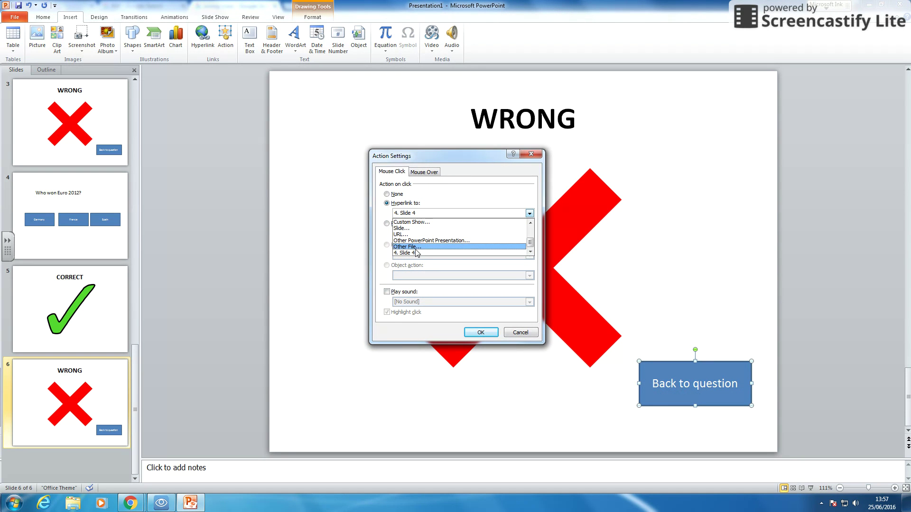
{"action": "left_click", "coordinate": [415, 234]}
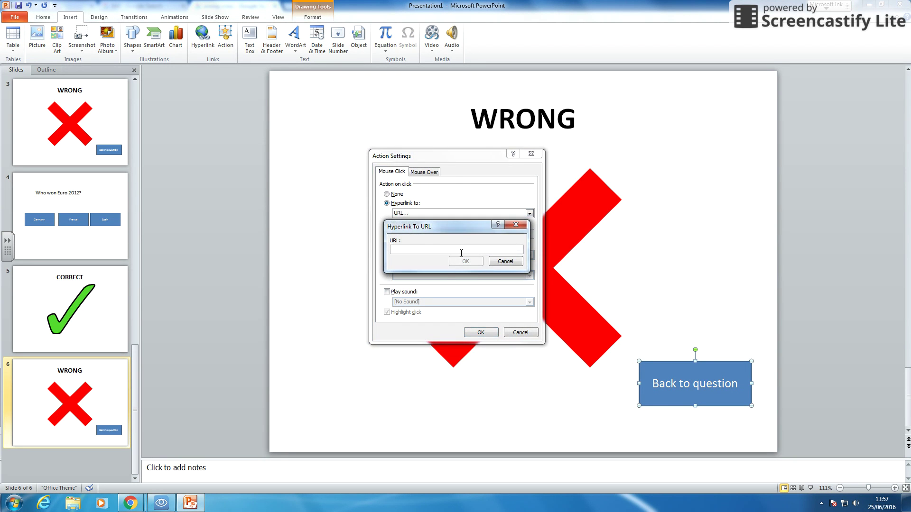
{"action": "left_click", "coordinate": [501, 265]}
{"action": "left_click", "coordinate": [417, 214]}
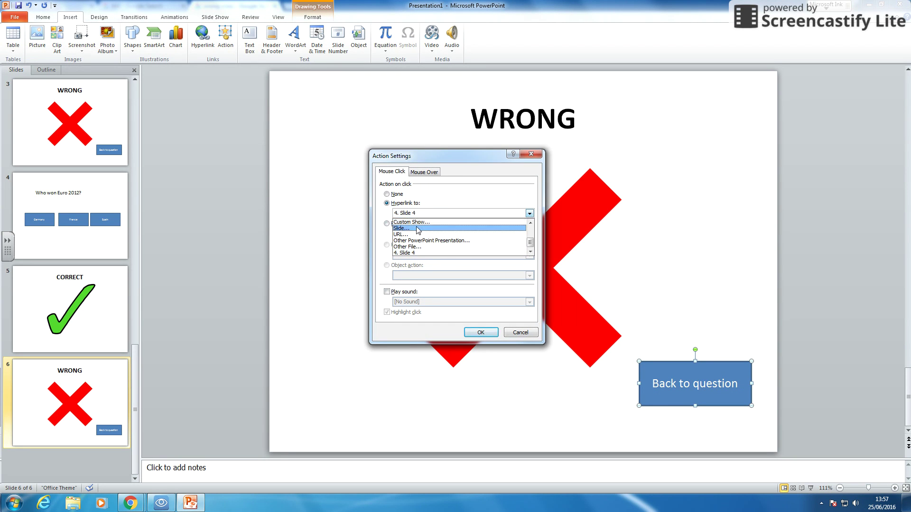
{"action": "left_click", "coordinate": [417, 227]}
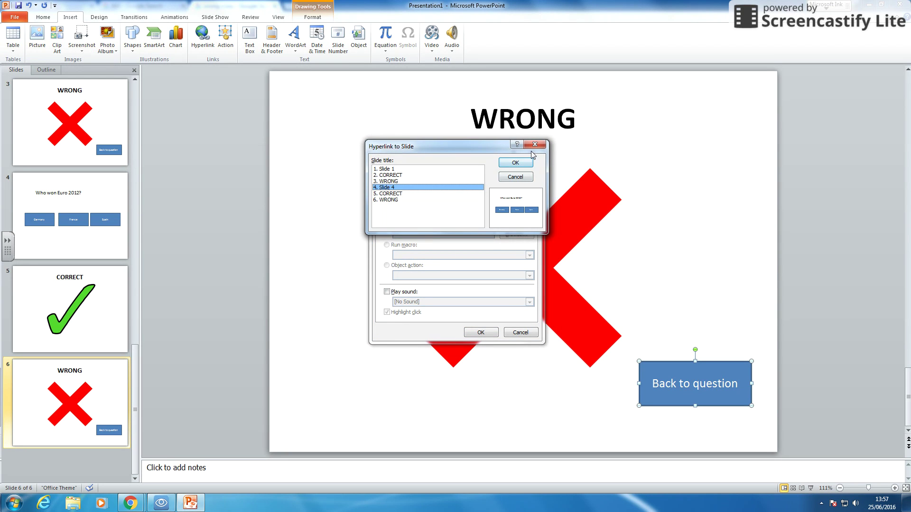
{"action": "left_click", "coordinate": [515, 162]}
Step: Add a seventh slide with a bold 'WINNER' title and delete its empty content placeholder
{"action": "left_click", "coordinate": [519, 334]}
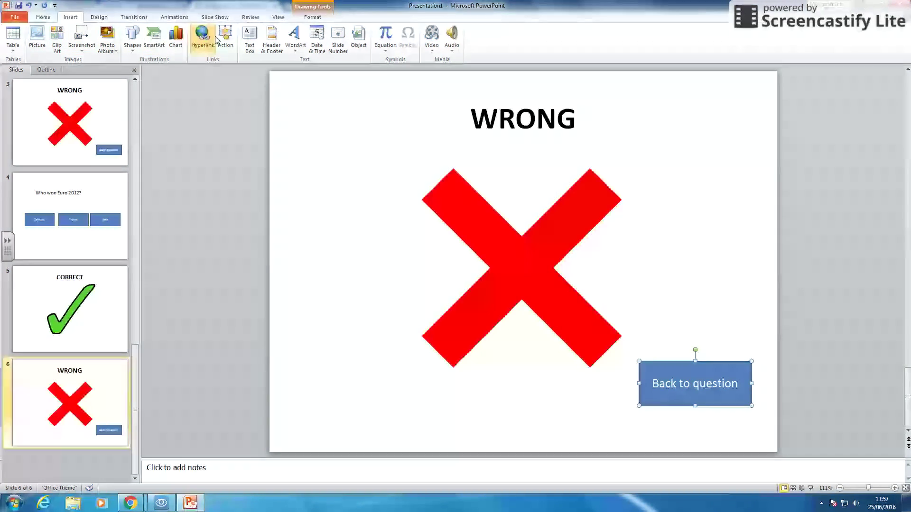
{"action": "left_click", "coordinate": [43, 17]}
{"action": "left_click", "coordinate": [85, 36]}
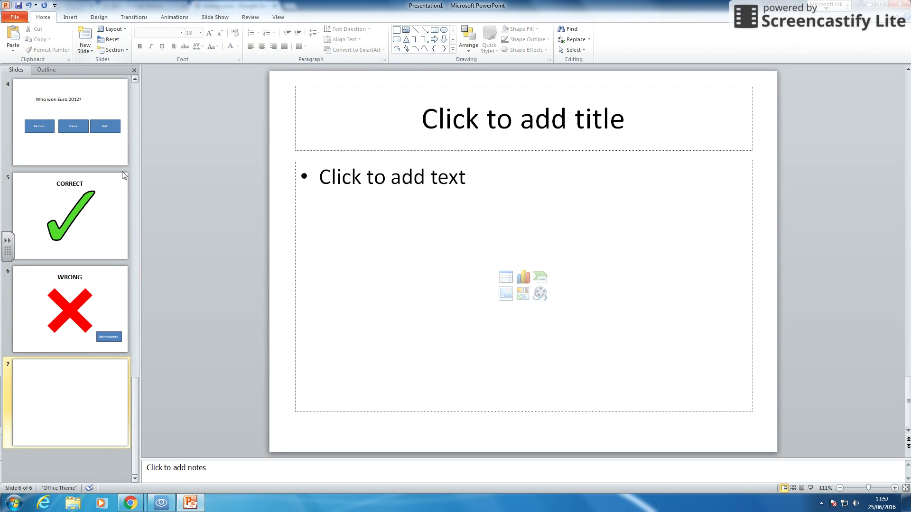
{"action": "left_click", "coordinate": [489, 144]}
{"action": "key", "text": "ctrl+b"}
{"action": "type", "text": "WINNER"}
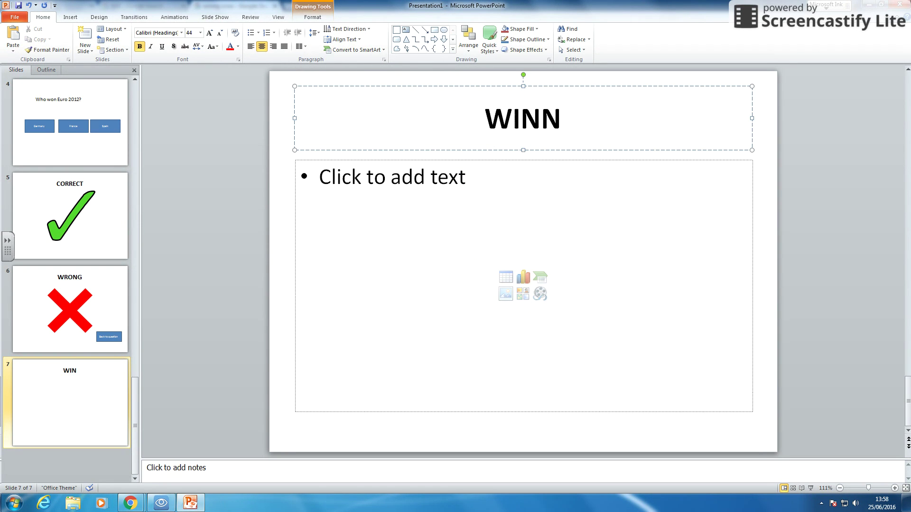
{"action": "left_click", "coordinate": [615, 162]}
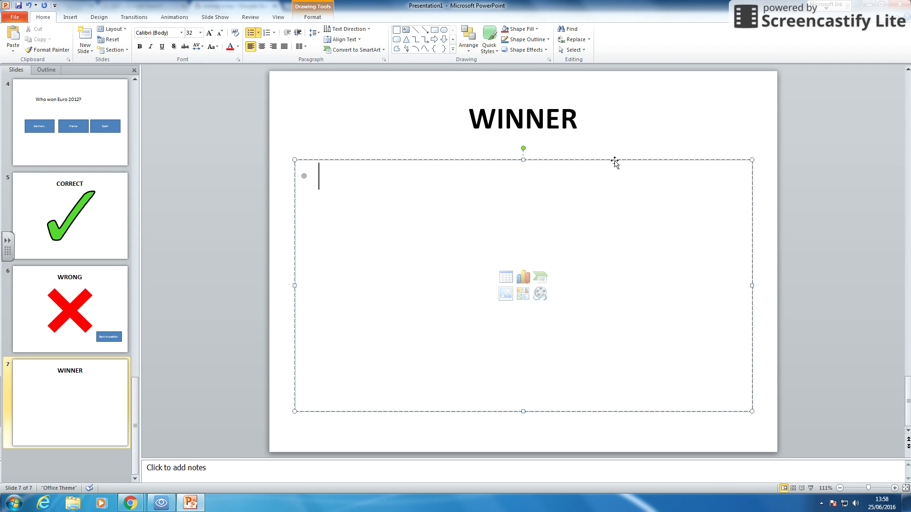
{"action": "left_click", "coordinate": [614, 162]}
{"action": "key", "text": "Delete"}
Step: Search Google Images for 'trophy' and preview a gold cup on a black base
{"action": "mouse_move", "coordinate": [131, 503]}
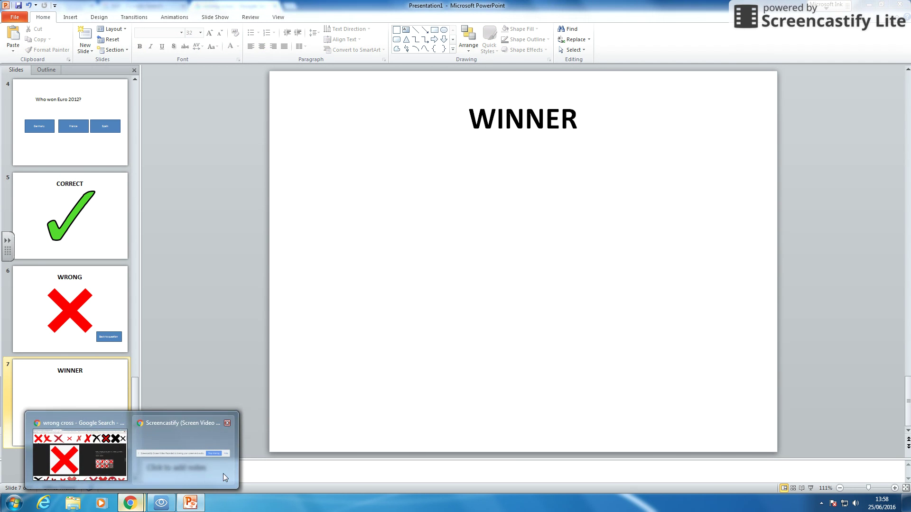
{"action": "left_click", "coordinate": [78, 451]}
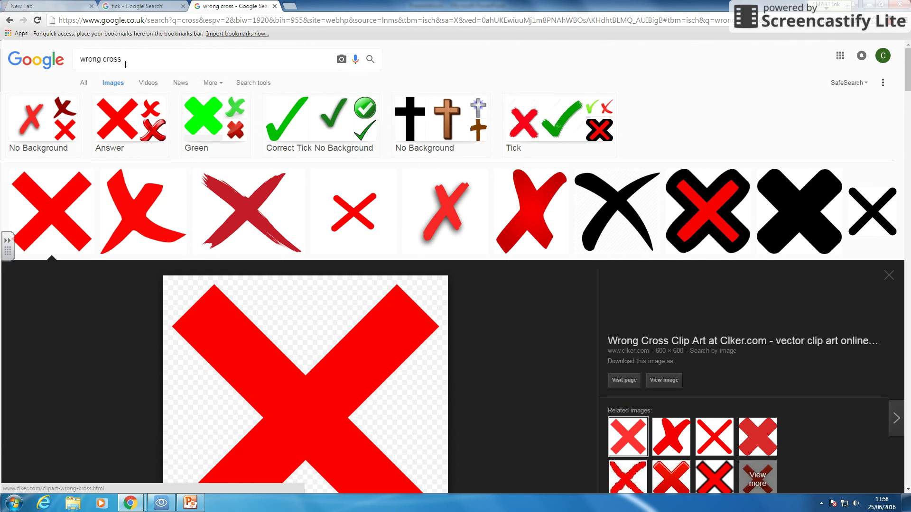
{"action": "left_click_drag", "start_coordinate": [79, 59], "coordinate": [124, 60]}
{"action": "type", "text": "trophy"}
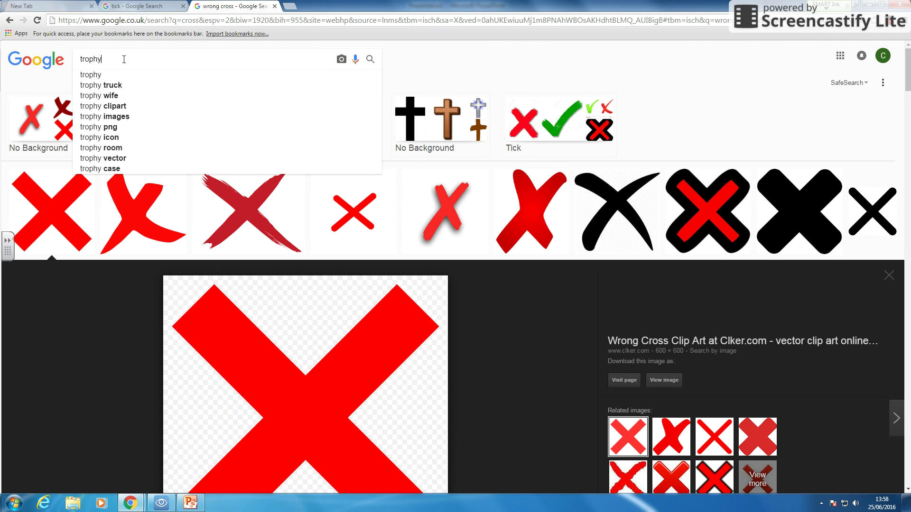
{"action": "key", "text": "Return"}
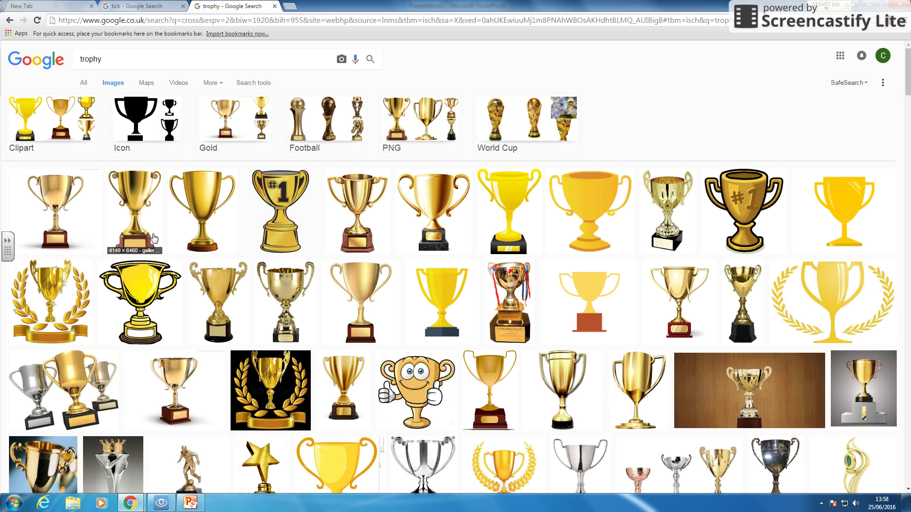
{"action": "left_click", "coordinate": [316, 216]}
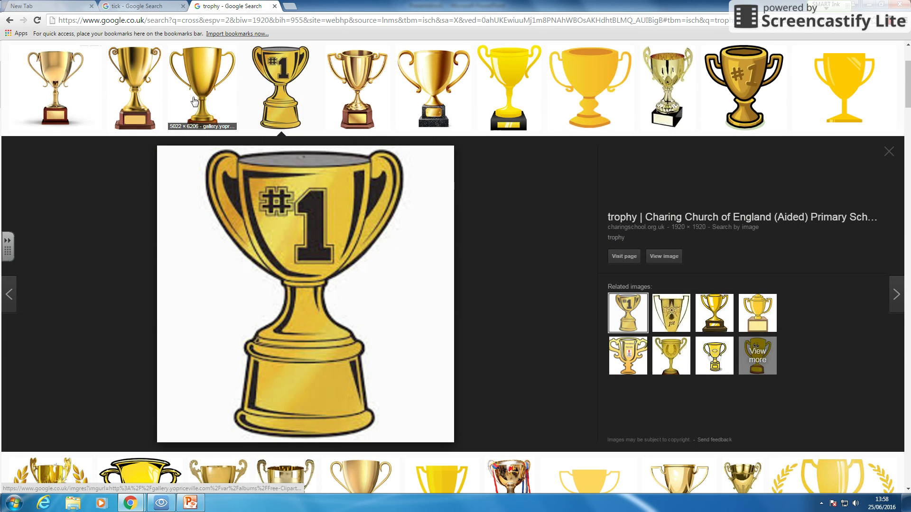
{"action": "left_click", "coordinate": [195, 102]}
{"action": "left_click", "coordinate": [170, 86]}
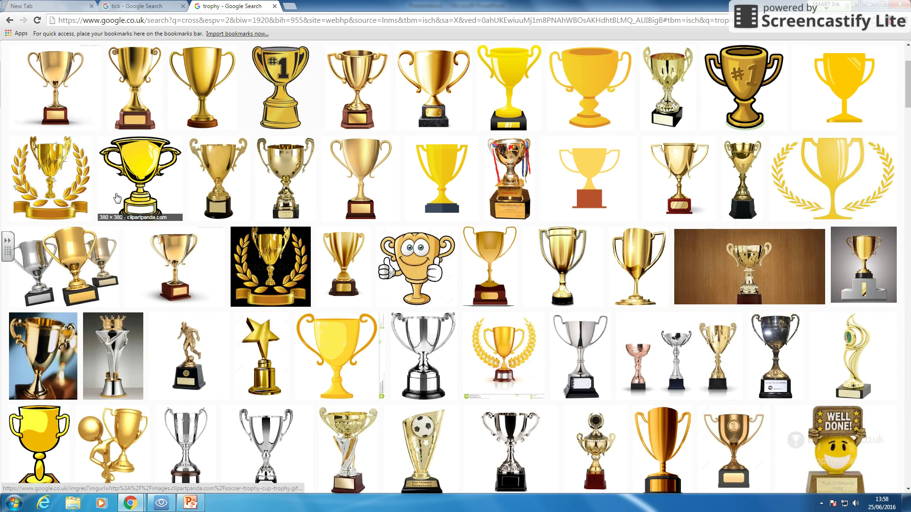
{"action": "left_click", "coordinate": [218, 190]}
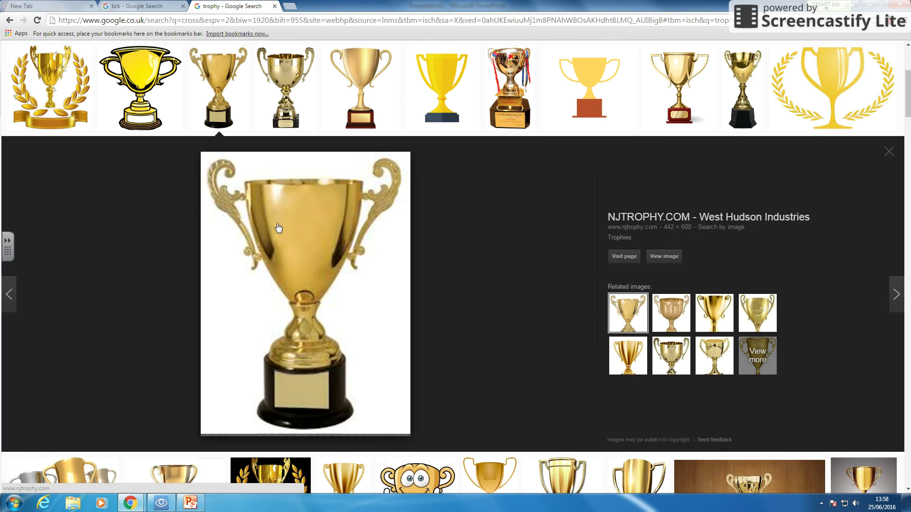
Step: Copy the trophy image onto the WINNER slide, shrink it and centre it under the title
{"action": "right_click", "coordinate": [281, 224]}
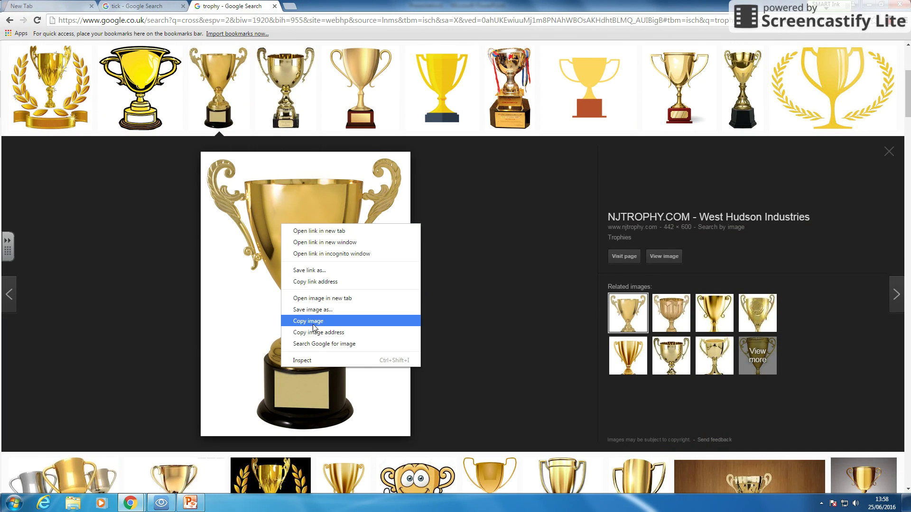
{"action": "left_click", "coordinate": [312, 322]}
{"action": "left_click", "coordinate": [190, 503]}
{"action": "right_click", "coordinate": [328, 285]}
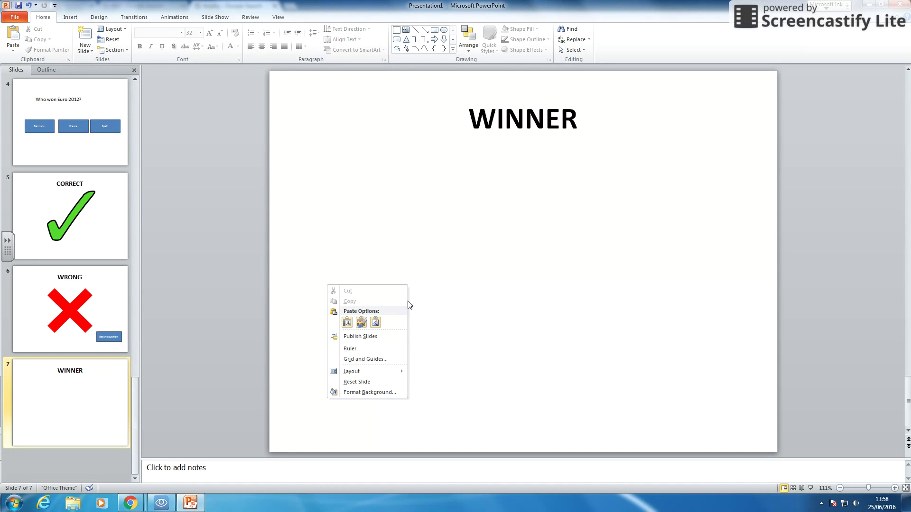
{"action": "left_click", "coordinate": [347, 324]}
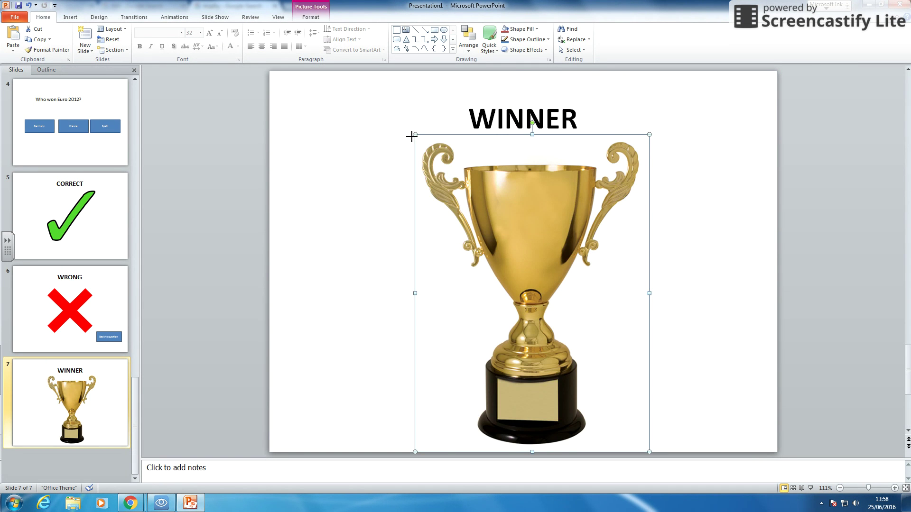
{"action": "left_click_drag", "start_coordinate": [410, 137], "coordinate": [444, 173]}
{"action": "left_click_drag", "start_coordinate": [546, 269], "coordinate": [529, 236]}
{"action": "left_click", "coordinate": [98, 248]}
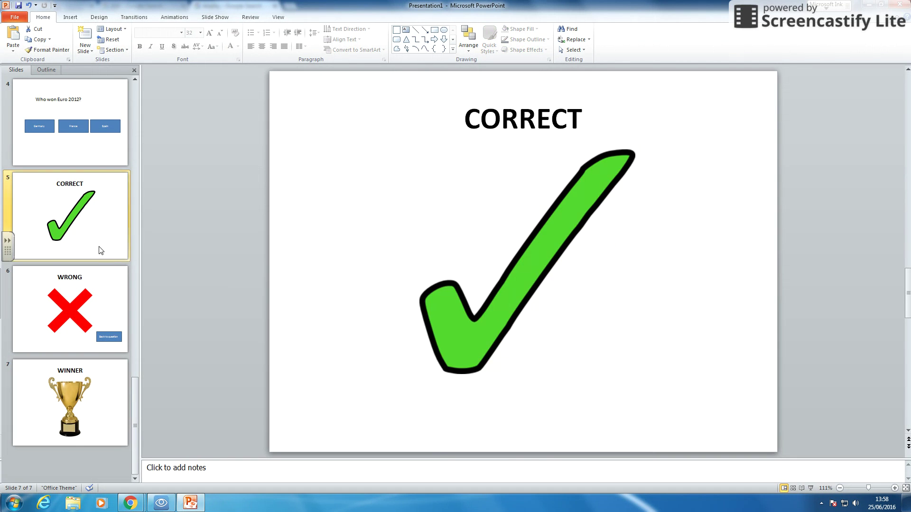
Step: Copy slide 6's Back to question button onto slide 5 and set its hyperlink to 7. WINNER
{"action": "left_click", "coordinate": [121, 344]}
{"action": "left_click", "coordinate": [711, 376]}
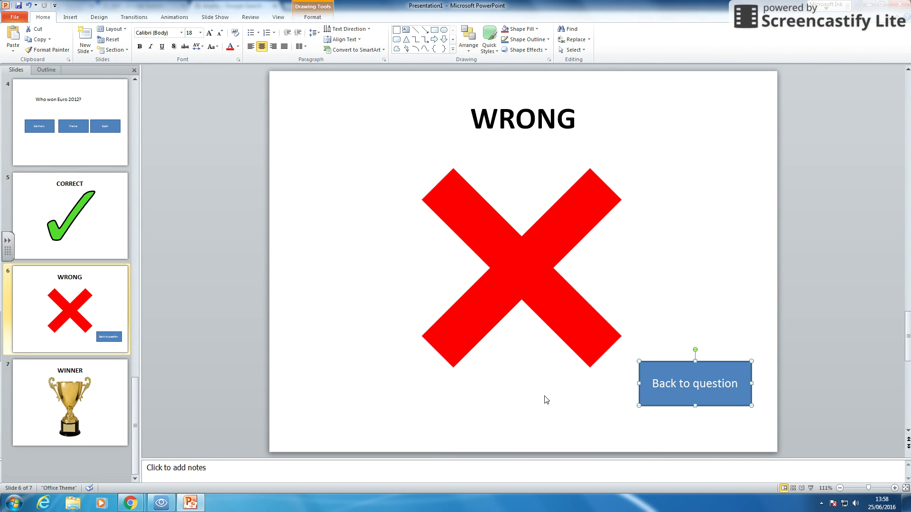
{"action": "left_click", "coordinate": [45, 211]}
{"action": "key", "text": "ctrl+v"}
{"action": "right_click", "coordinate": [742, 363]}
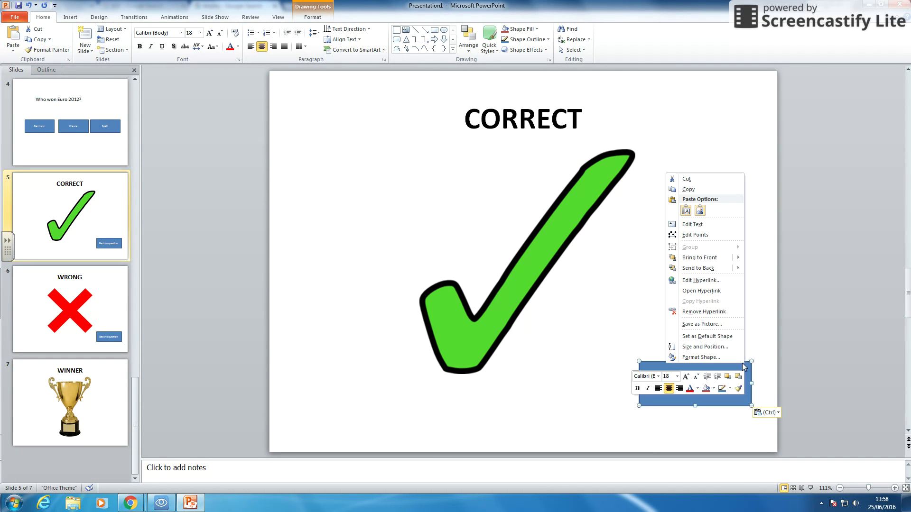
{"action": "left_click", "coordinate": [727, 281]}
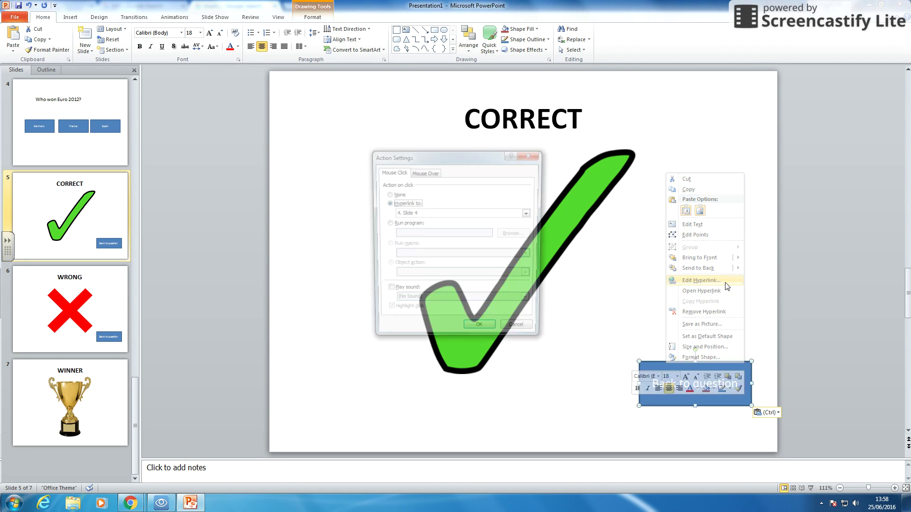
{"action": "left_click", "coordinate": [484, 218]}
{"action": "left_click", "coordinate": [451, 229]}
{"action": "left_click", "coordinate": [397, 206]}
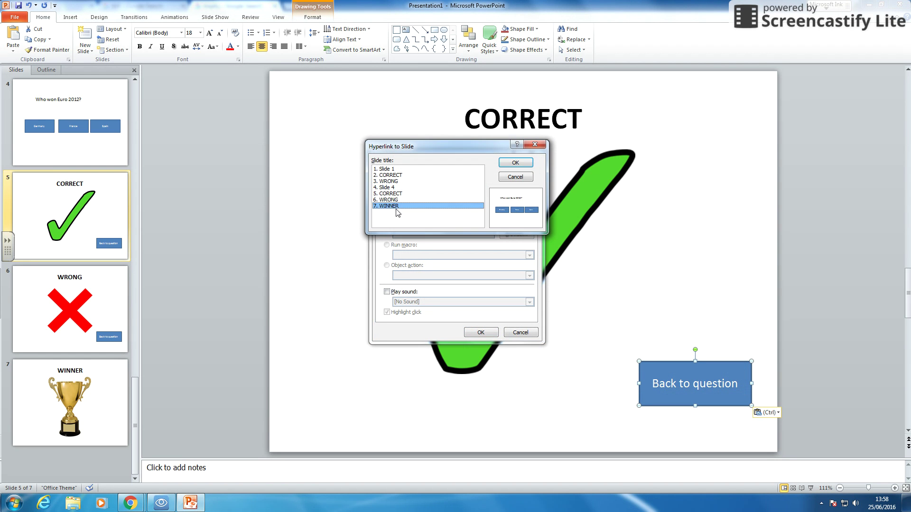
{"action": "left_click", "coordinate": [515, 163]}
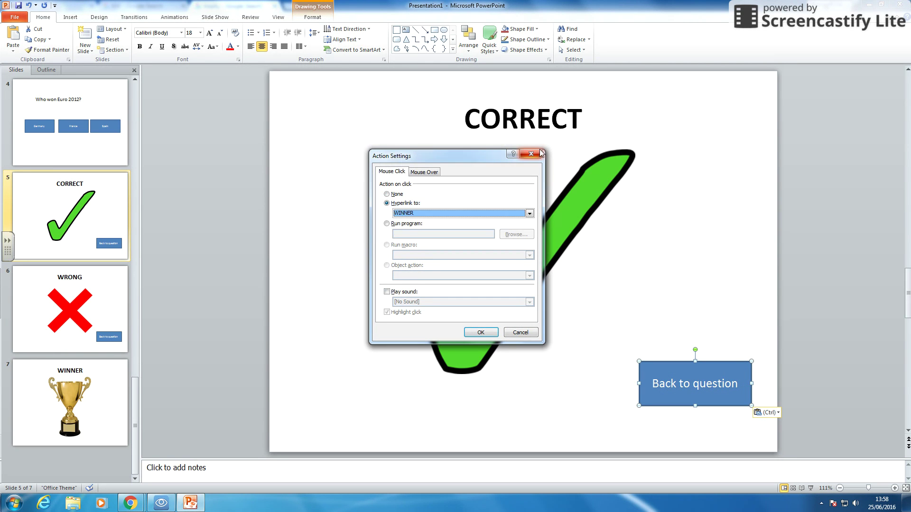
Step: Apply the WINNER link to the button and start the slide show from slide 1
{"action": "left_click", "coordinate": [481, 333]}
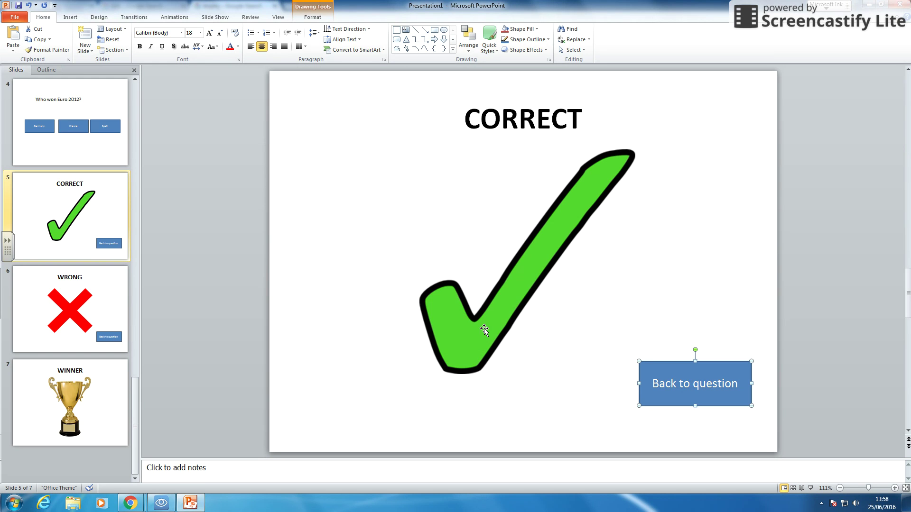
{"action": "left_click", "coordinate": [82, 190]}
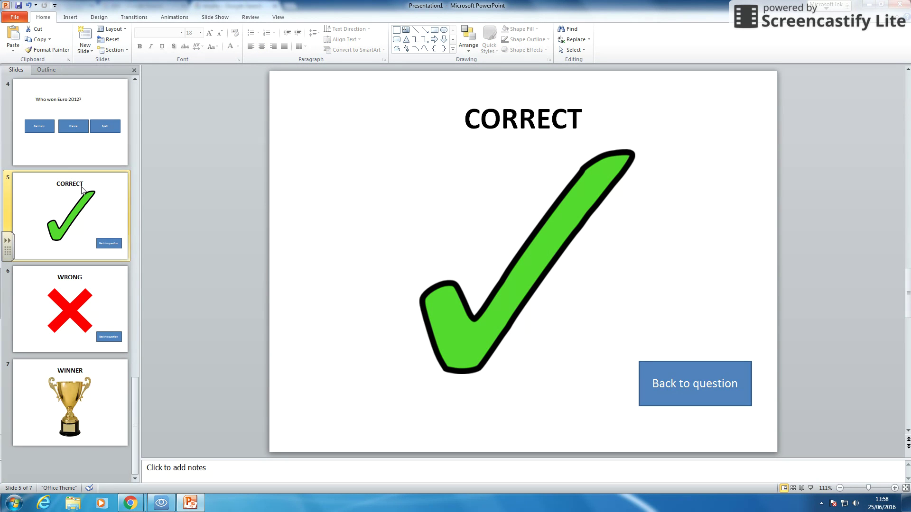
{"action": "scroll", "coordinate": [88, 200], "scroll_direction": "up", "scroll_amount": 5}
{"action": "left_click", "coordinate": [95, 110]}
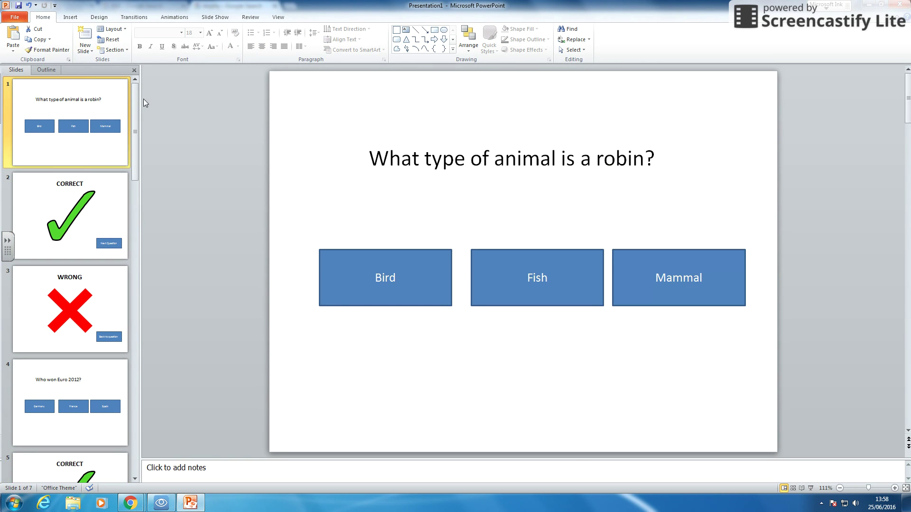
{"action": "key", "text": "F5"}
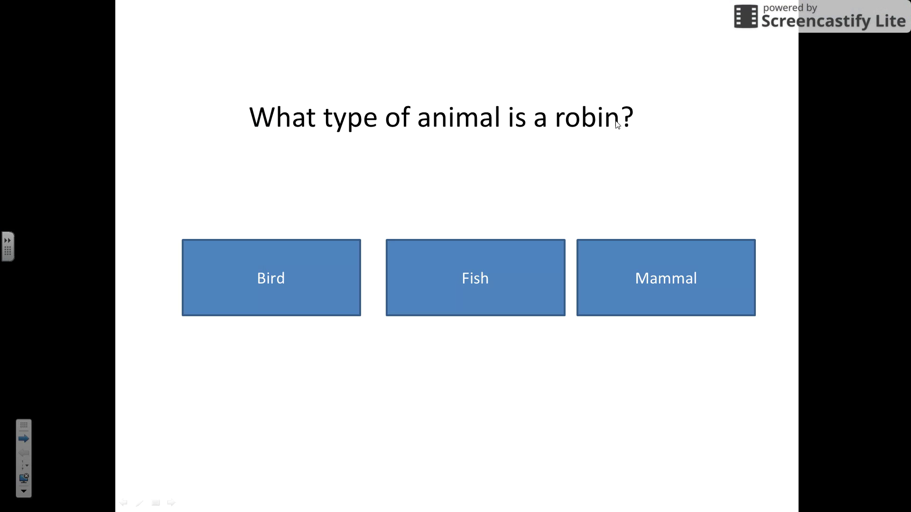
Step: Test the robin question by answering Fish twice, then Bird, and advance to the next question
{"action": "left_click", "coordinate": [532, 274]}
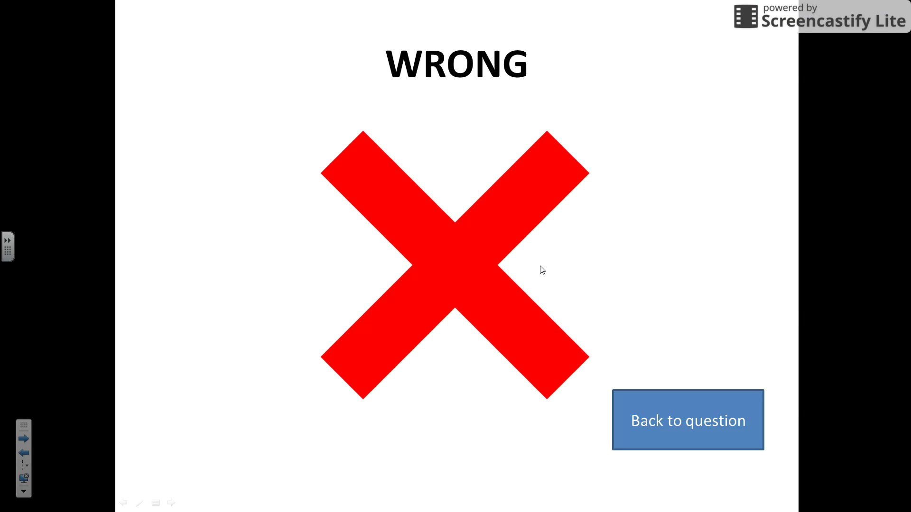
{"action": "left_click", "coordinate": [695, 410]}
{"action": "left_click", "coordinate": [502, 259]}
{"action": "left_click", "coordinate": [684, 420]}
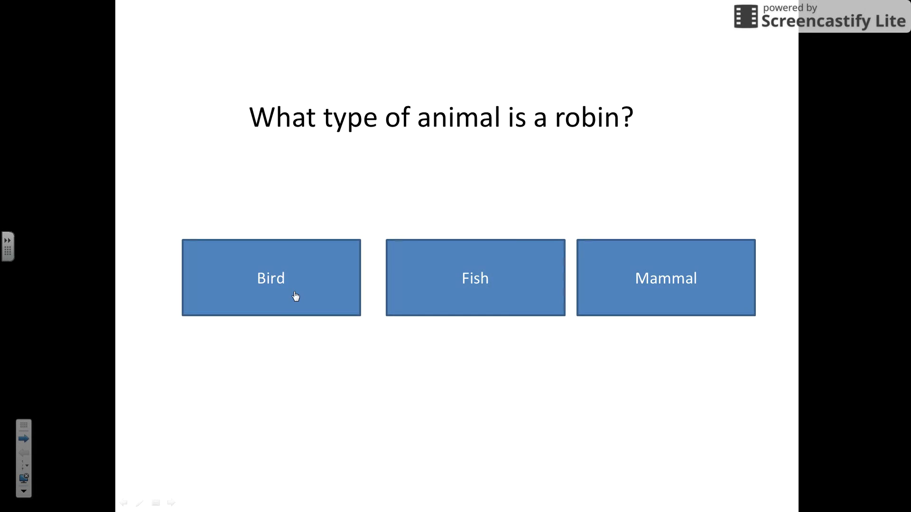
{"action": "left_click", "coordinate": [295, 296]}
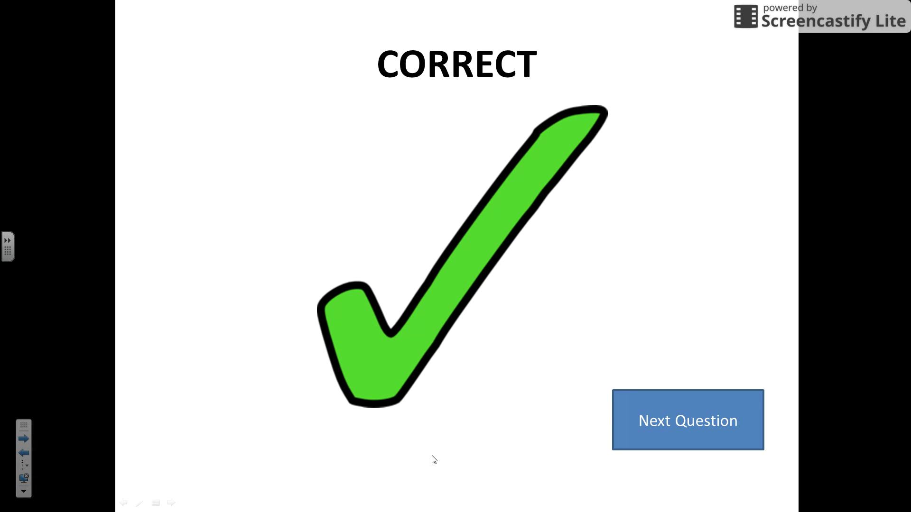
{"action": "left_click", "coordinate": [636, 416]}
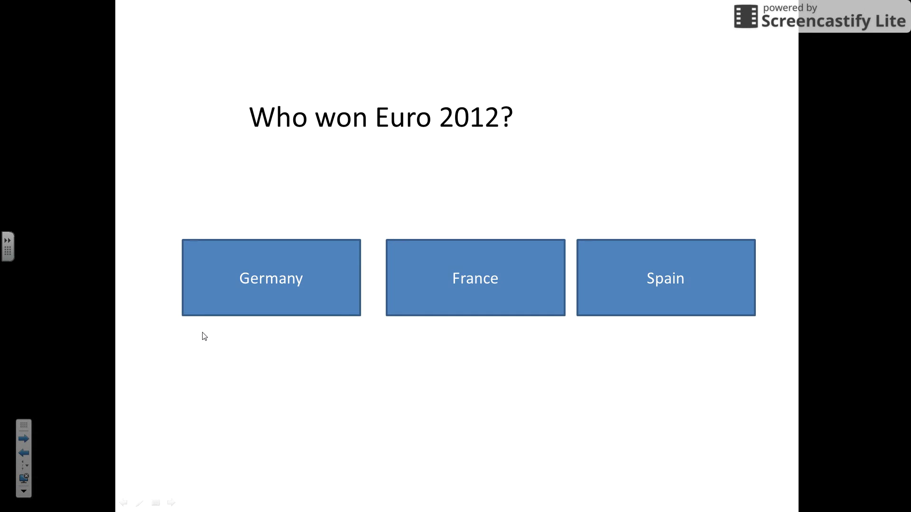
Step: Test the Euro 2012 wrong answers Germany and France, returning from each WRONG slide
{"action": "left_click", "coordinate": [291, 295]}
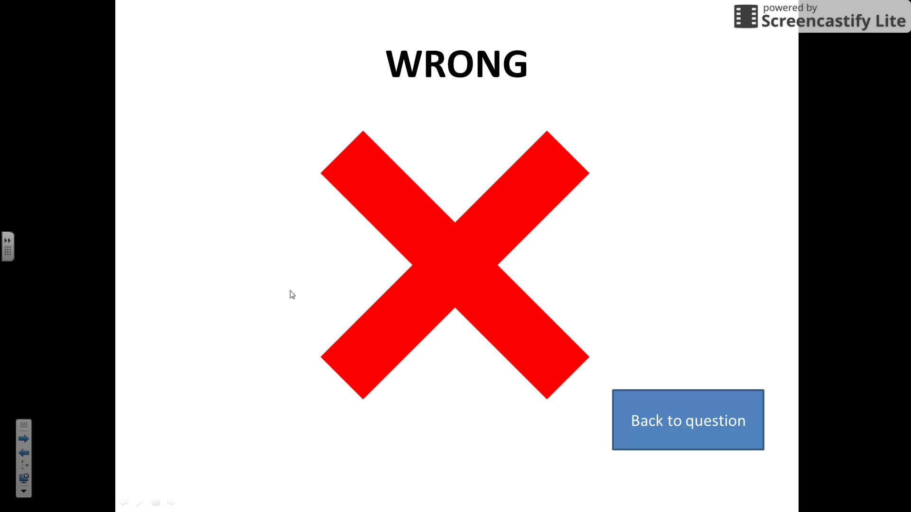
{"action": "left_click", "coordinate": [669, 405]}
{"action": "left_click", "coordinate": [482, 280]}
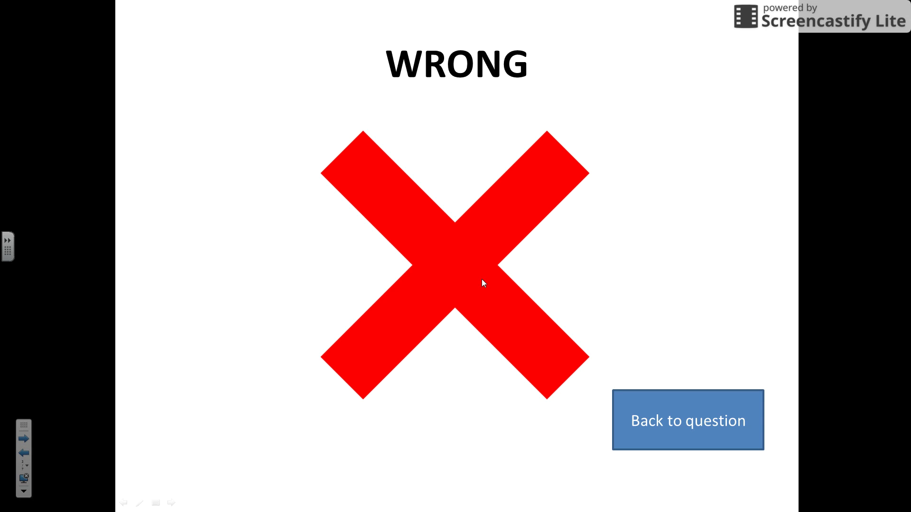
{"action": "left_click", "coordinate": [755, 441]}
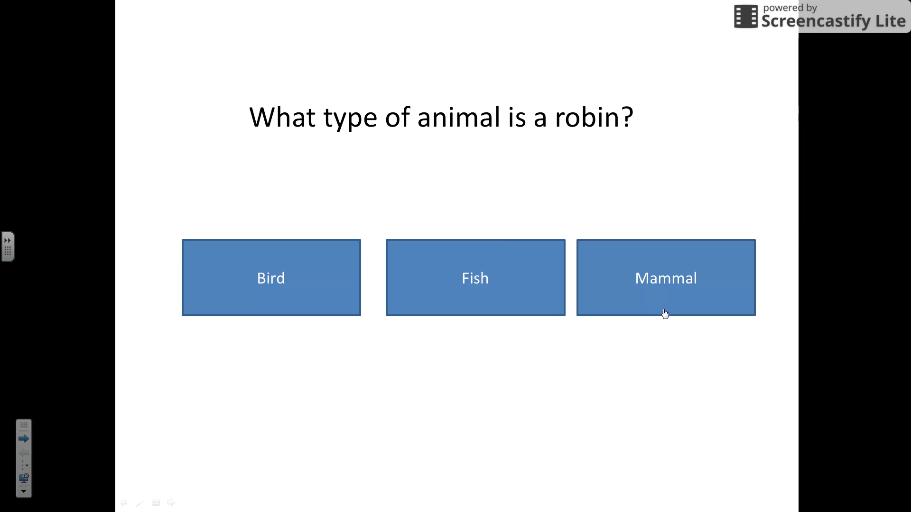
Step: Answer Bird and Spain to reach the WINNER trophy slide, then end the show
{"action": "left_click", "coordinate": [289, 303]}
{"action": "left_click", "coordinate": [700, 417]}
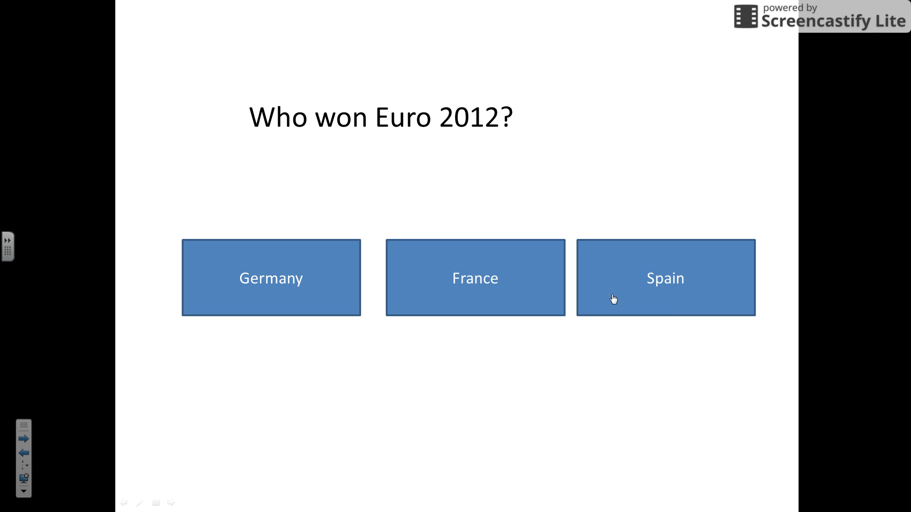
{"action": "left_click", "coordinate": [698, 305]}
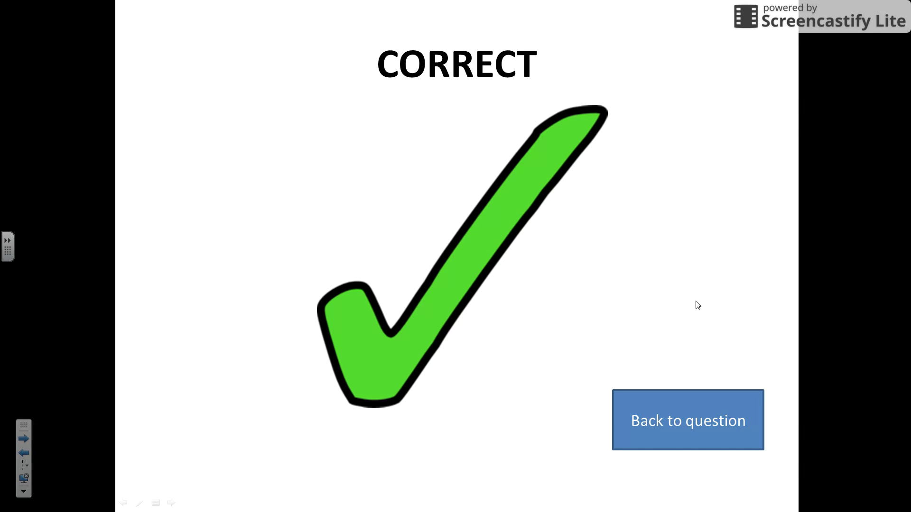
{"action": "left_click", "coordinate": [705, 406]}
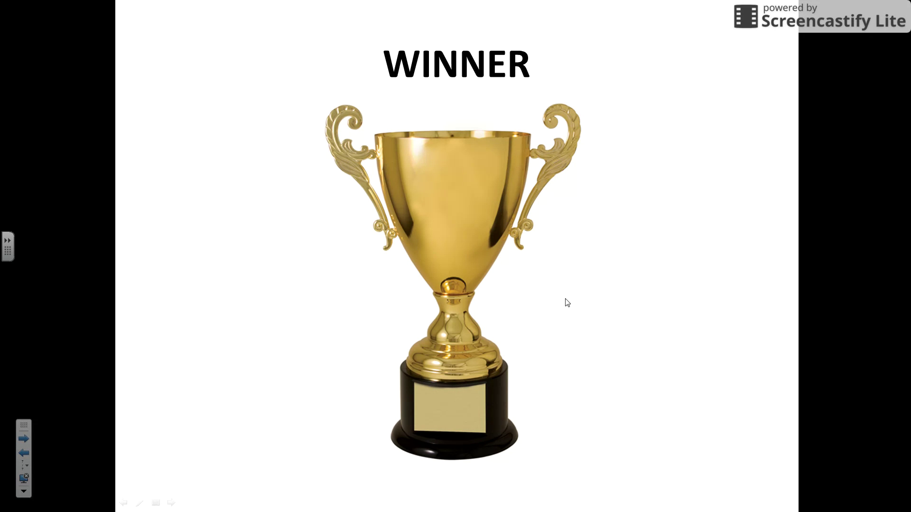
{"action": "key", "text": "Escape"}
Step: Relabel the second CORRECT slide's button as 'You Win'
{"action": "scroll", "coordinate": [342, 299], "scroll_direction": "up", "scroll_amount": 1}
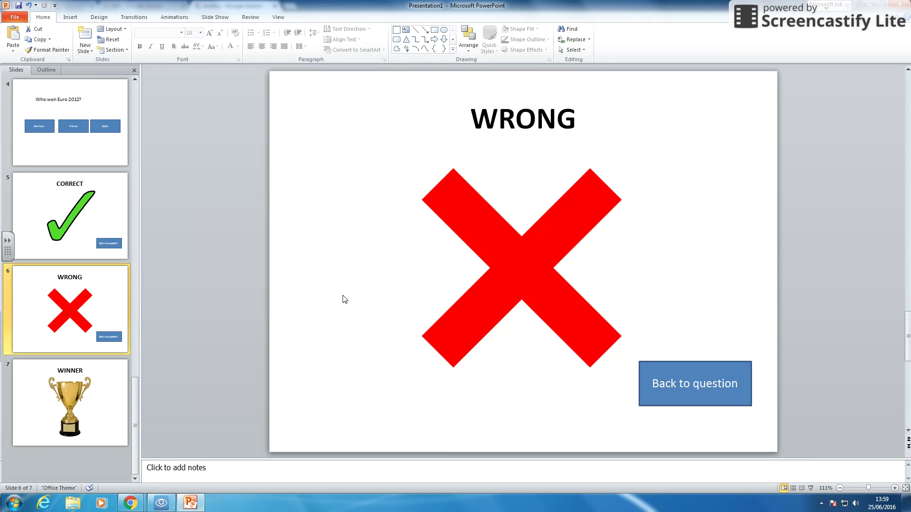
{"action": "left_click", "coordinate": [122, 251]}
{"action": "left_click", "coordinate": [694, 384]}
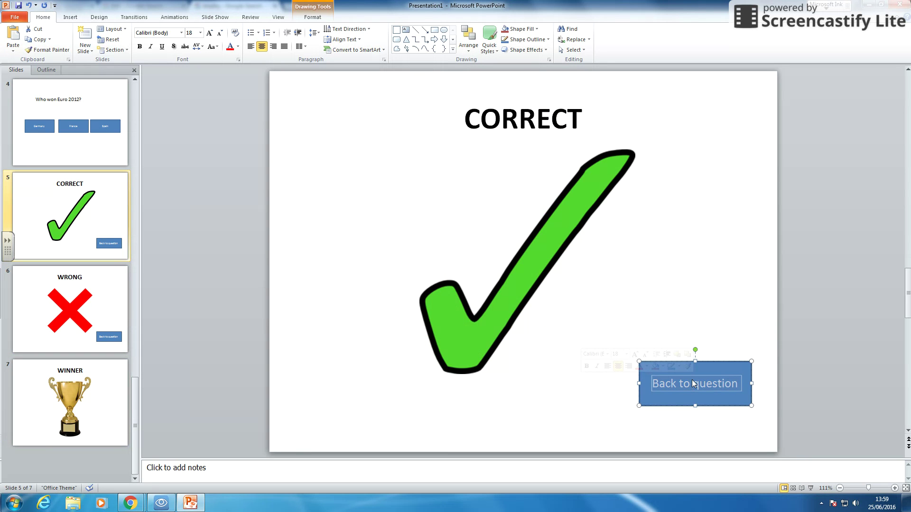
{"action": "type", "text": "You Win"}
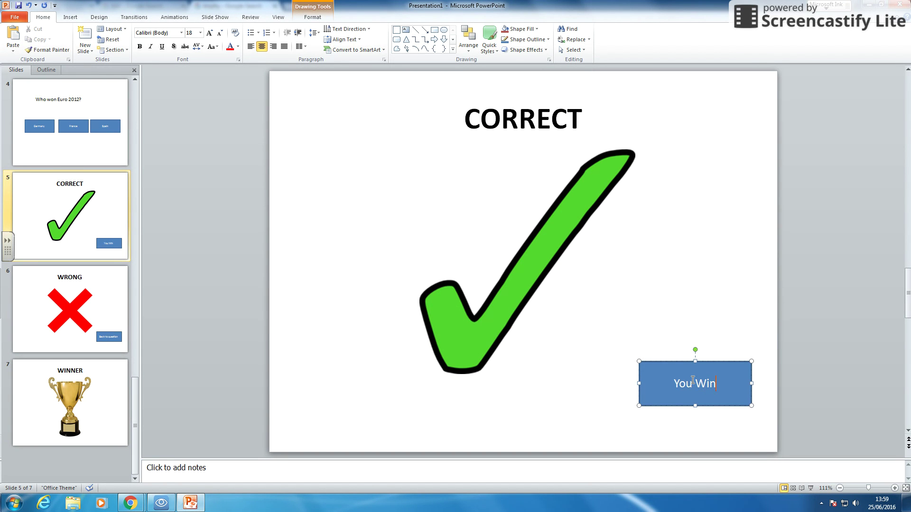
Step: Link the Germany answer on the Euro 2012 slide to slide 6. WRONG
{"action": "left_click", "coordinate": [89, 138]}
{"action": "right_click", "coordinate": [443, 258]}
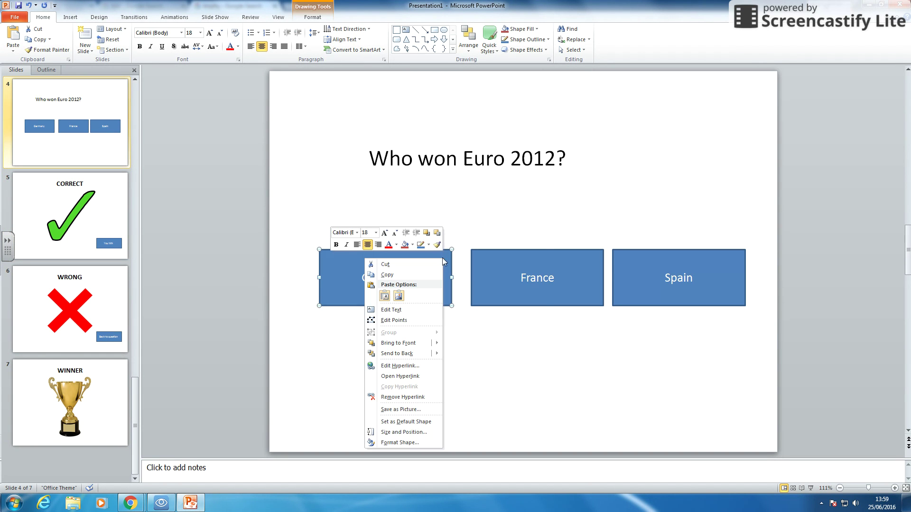
{"action": "left_click", "coordinate": [400, 366]}
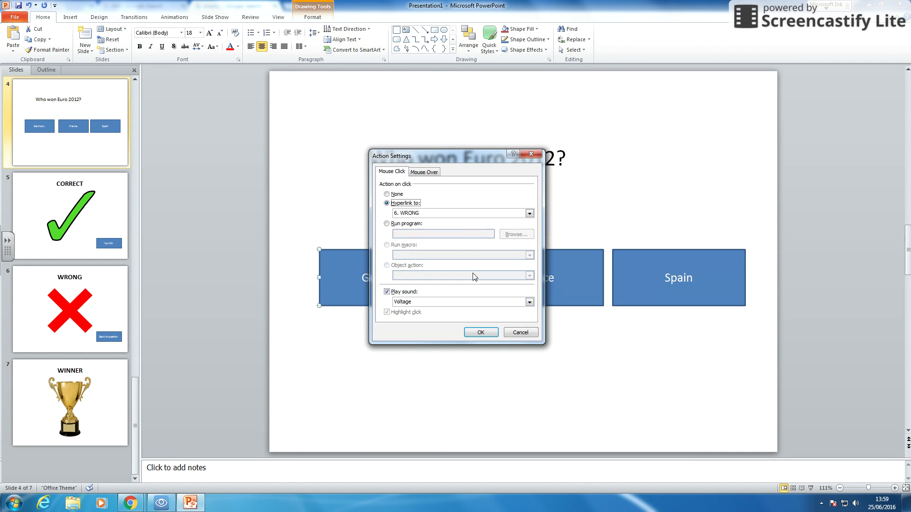
{"action": "left_click", "coordinate": [451, 214]}
{"action": "left_click", "coordinate": [436, 226]}
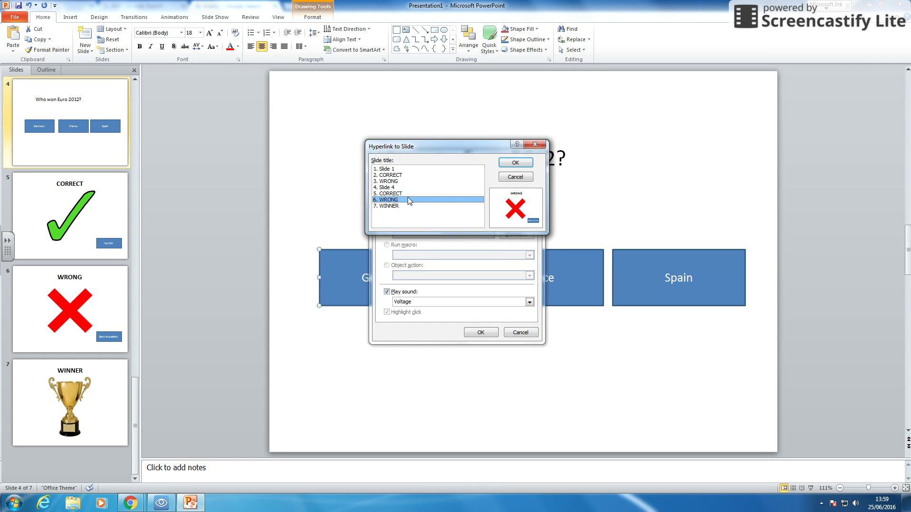
{"action": "left_click", "coordinate": [515, 162]}
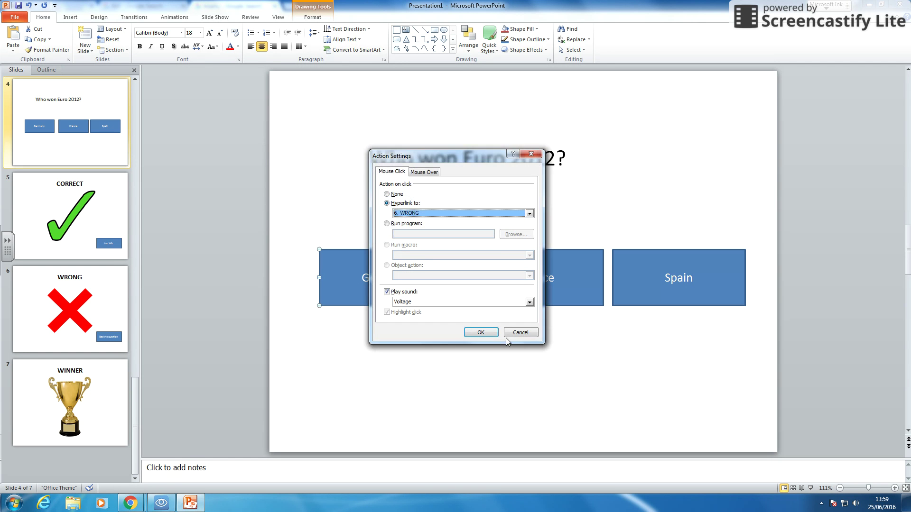
{"action": "left_click", "coordinate": [480, 332]}
Step: Verify the second WRONG slide's Back to question button still links to Slide 4
{"action": "left_click", "coordinate": [106, 286]}
{"action": "right_click", "coordinate": [682, 379]}
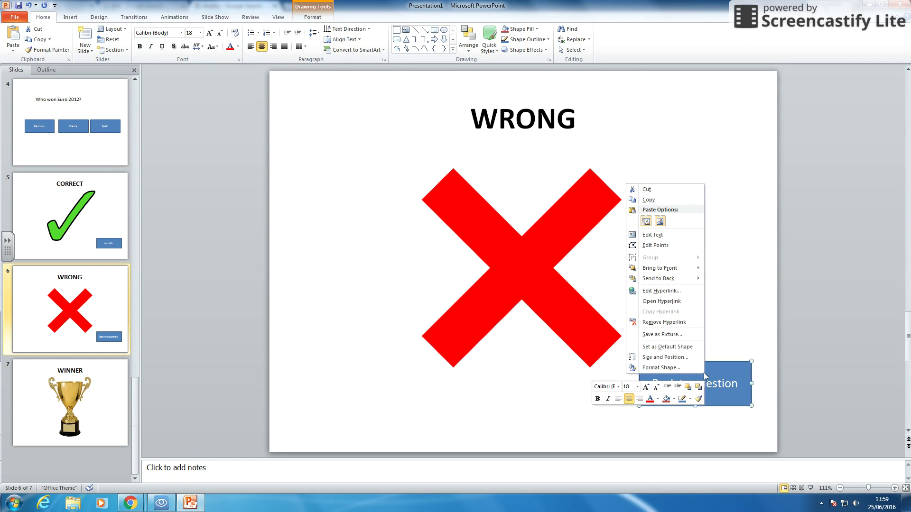
{"action": "left_click", "coordinate": [660, 291]}
{"action": "left_click", "coordinate": [444, 213]}
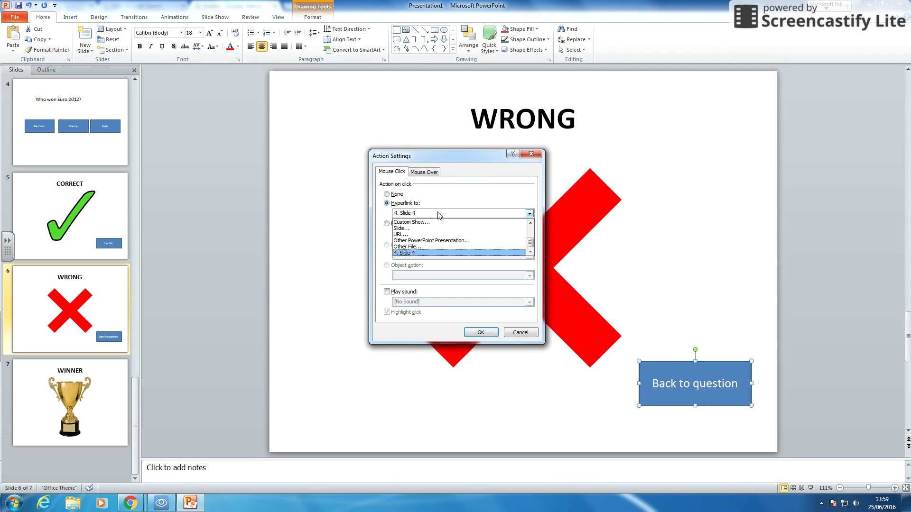
{"action": "left_click", "coordinate": [337, 207]}
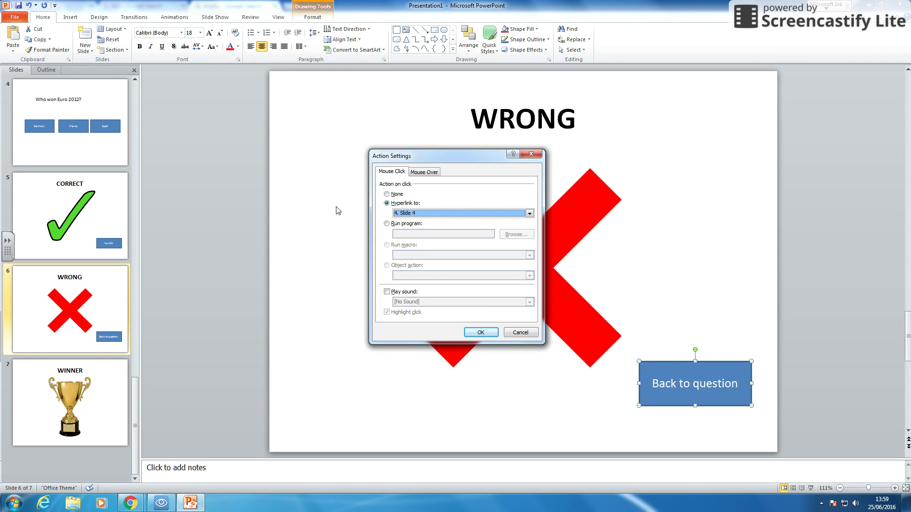
{"action": "left_click", "coordinate": [530, 153]}
Step: Link the France answer to the second WRONG slide, slide 6
{"action": "key", "text": "Page_Up"}
{"action": "key", "text": "Page_Up"}
{"action": "right_click", "coordinate": [542, 260]}
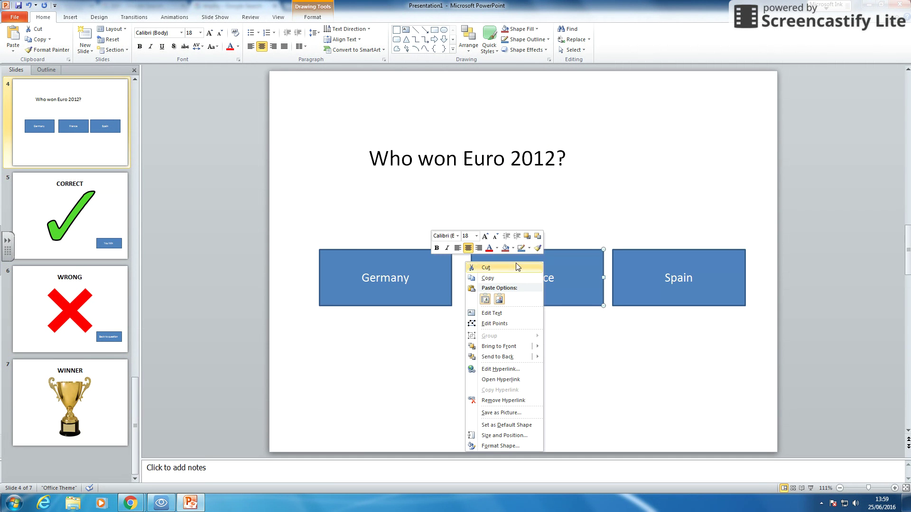
{"action": "left_click", "coordinate": [516, 371]}
{"action": "left_click", "coordinate": [440, 214]}
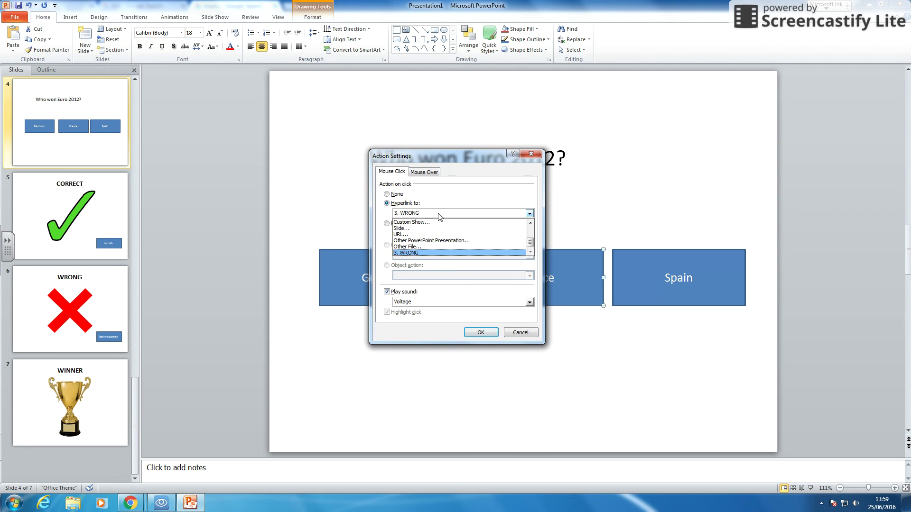
{"action": "left_click", "coordinate": [424, 232]}
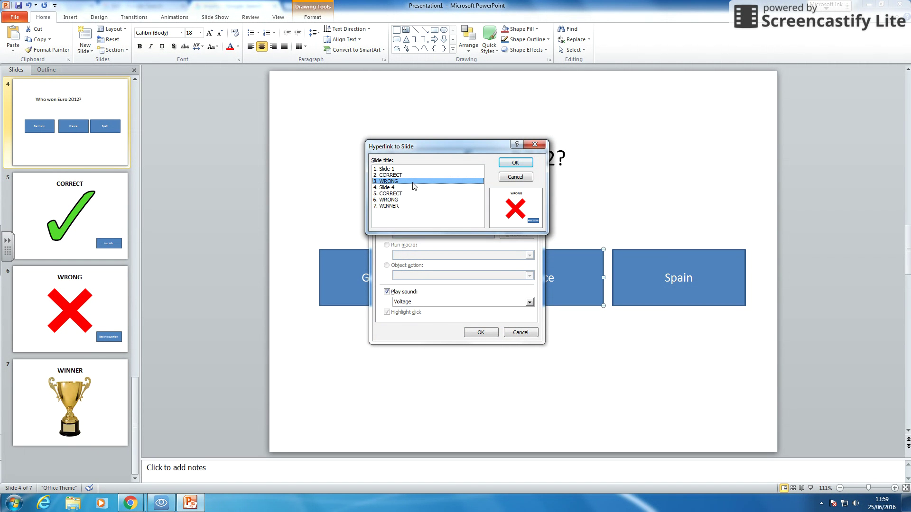
{"action": "left_click", "coordinate": [399, 200]}
{"action": "left_click", "coordinate": [517, 163]}
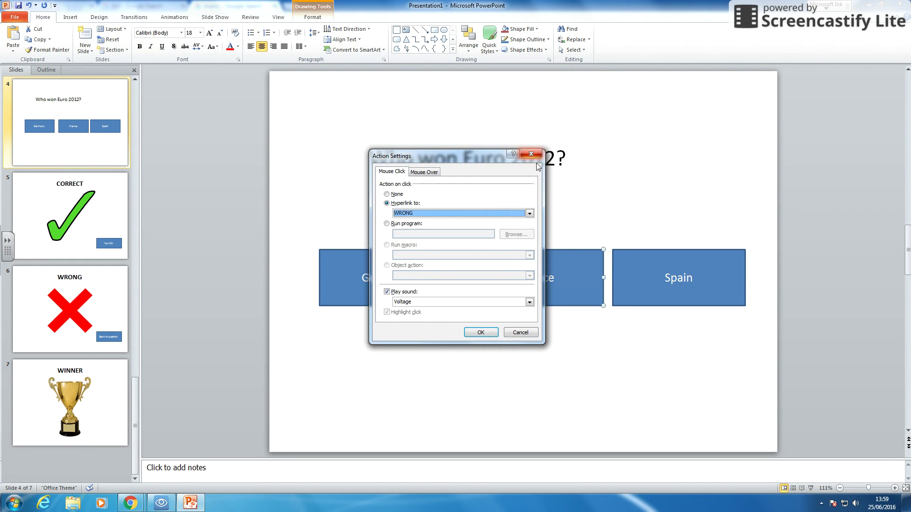
{"action": "left_click", "coordinate": [479, 332]}
Step: Dismiss the move-or-copy prompts and confirm Germany still links to 6. WRONG
{"action": "right_click", "coordinate": [416, 278]}
{"action": "left_click", "coordinate": [429, 335]}
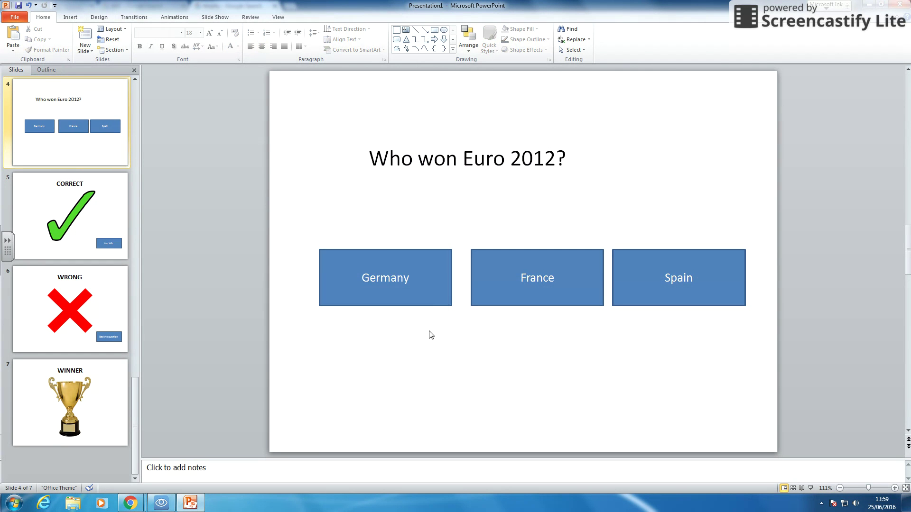
{"action": "right_click", "coordinate": [429, 291]}
{"action": "left_click", "coordinate": [460, 315]}
{"action": "right_click", "coordinate": [442, 295]}
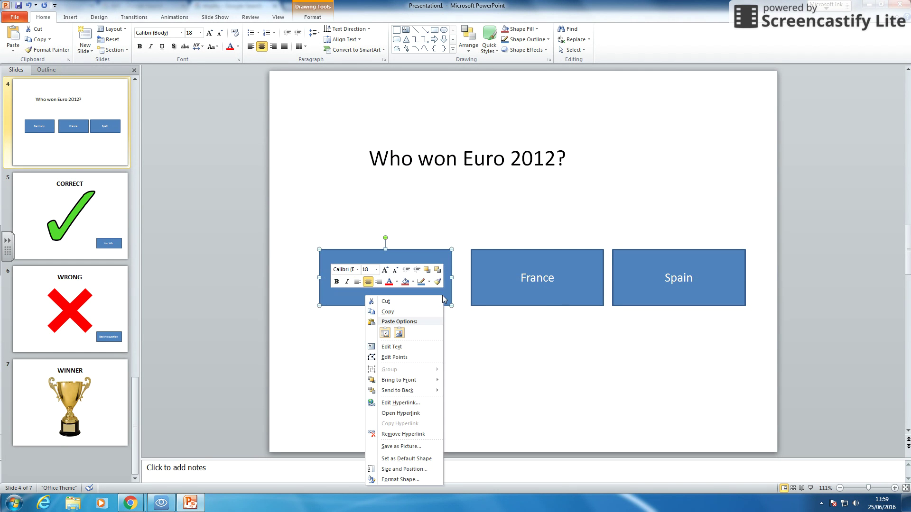
{"action": "left_click", "coordinate": [417, 402]}
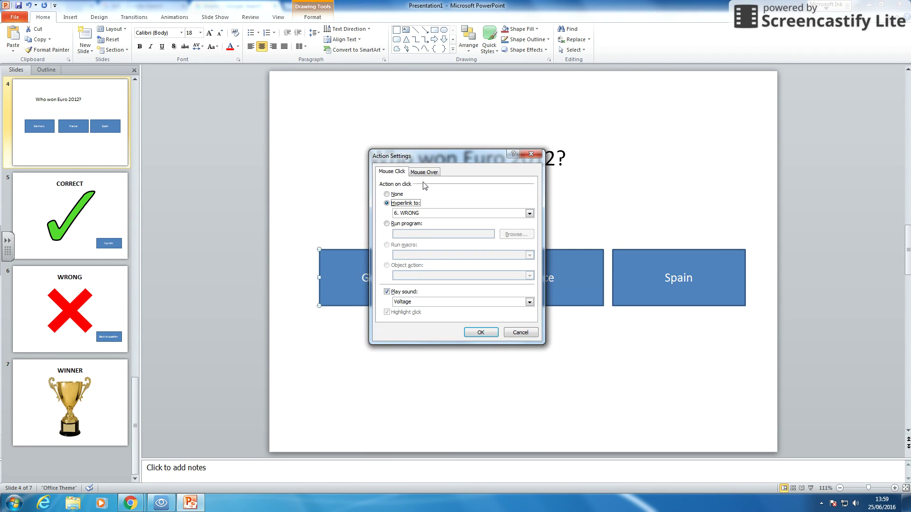
{"action": "left_click", "coordinate": [405, 215]}
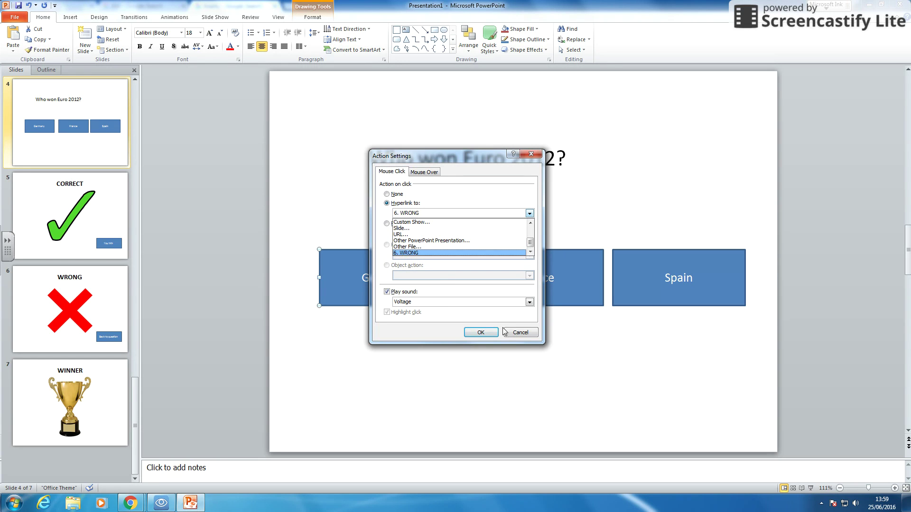
{"action": "left_click", "coordinate": [524, 340]}
{"action": "left_click", "coordinate": [523, 336]}
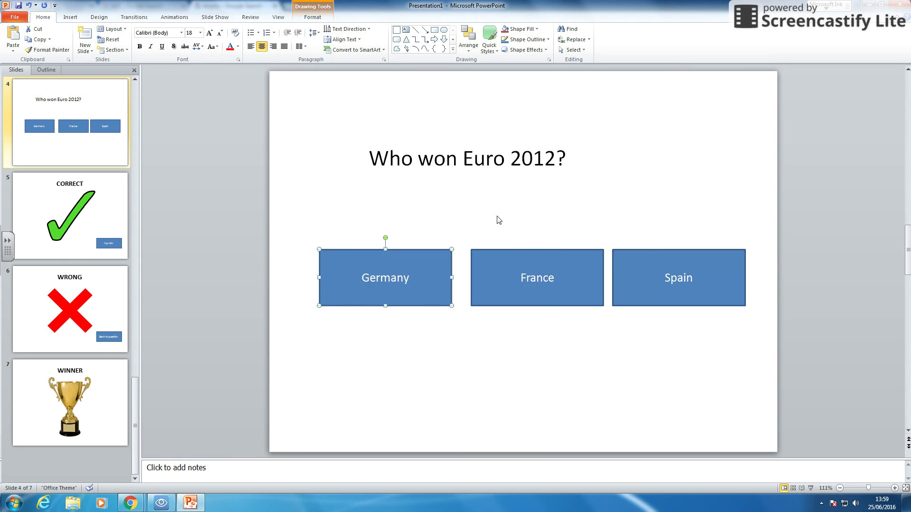
{"action": "left_click", "coordinate": [79, 160]}
Step: View slides 4, 5, 6 and 5 in the Slides pane, ending on the WINNER slide 7
{"action": "scroll", "coordinate": [79, 159], "scroll_direction": "up", "scroll_amount": 3}
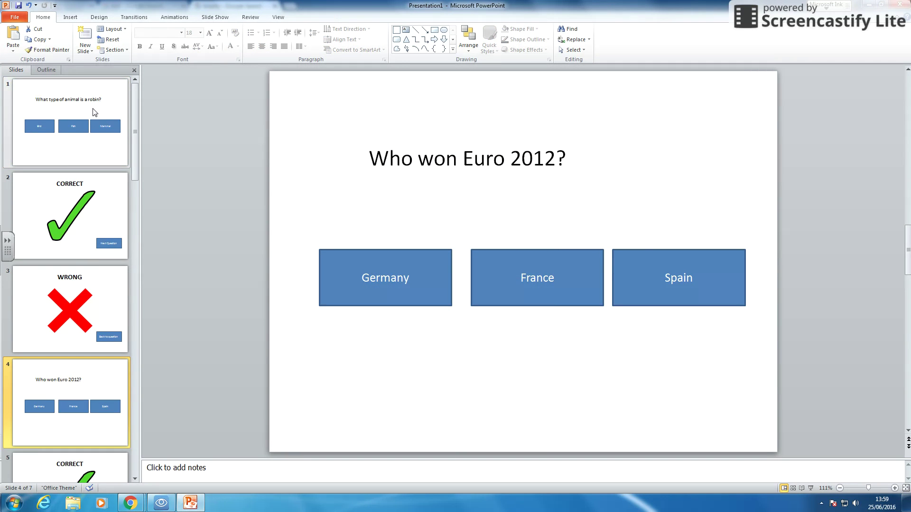
{"action": "scroll", "coordinate": [149, 380], "scroll_direction": "down", "scroll_amount": 3}
{"action": "left_click", "coordinate": [84, 154]}
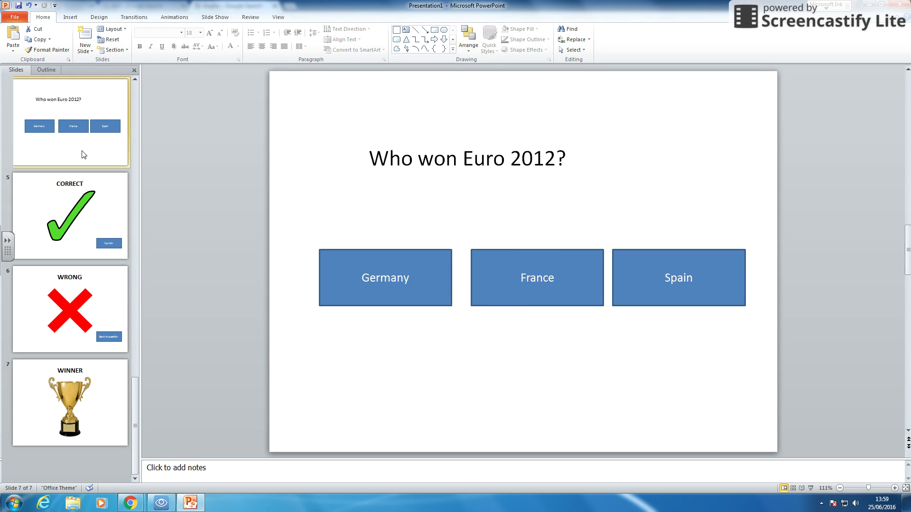
{"action": "left_click", "coordinate": [79, 198]}
{"action": "left_click", "coordinate": [81, 318]}
{"action": "left_click", "coordinate": [87, 199]}
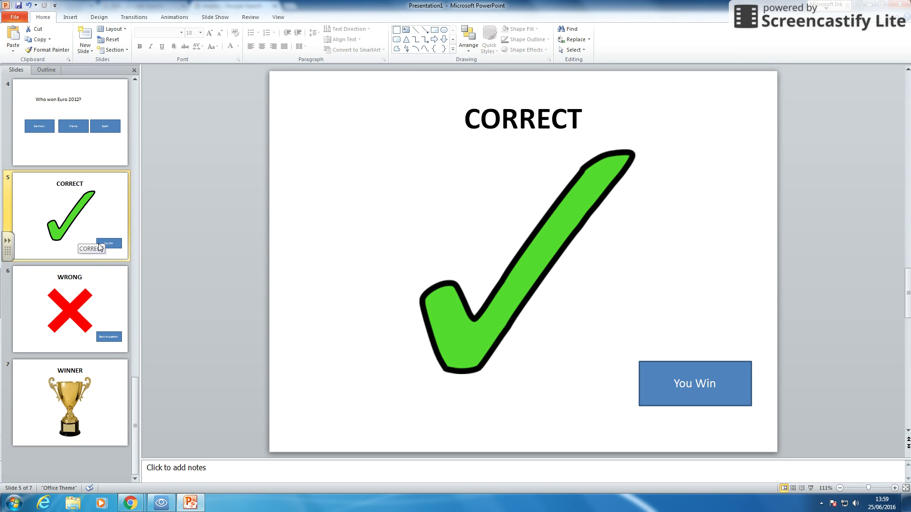
{"action": "left_click", "coordinate": [104, 366]}
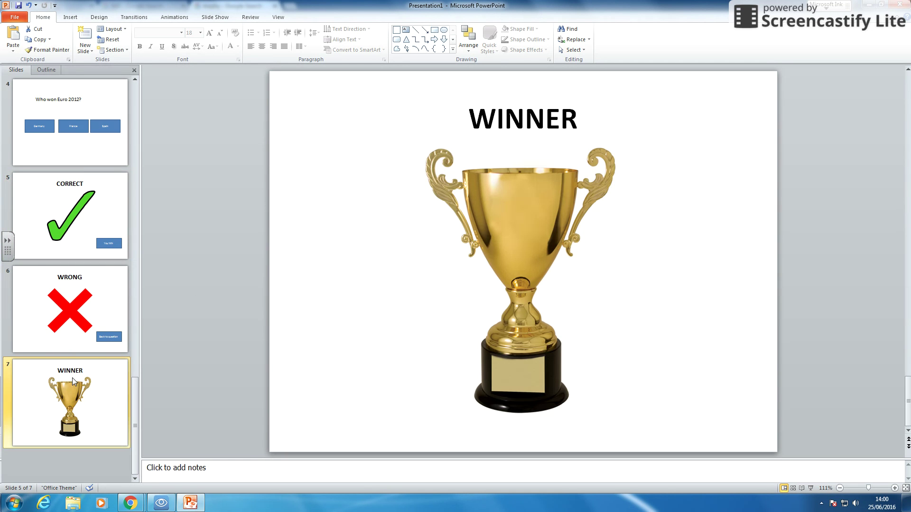
{"action": "scroll", "coordinate": [91, 377], "scroll_direction": "up", "scroll_amount": 2}
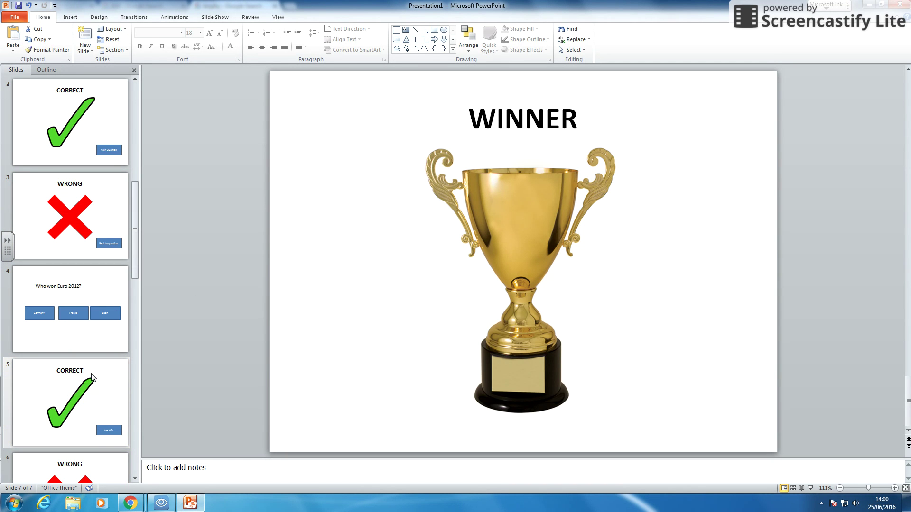